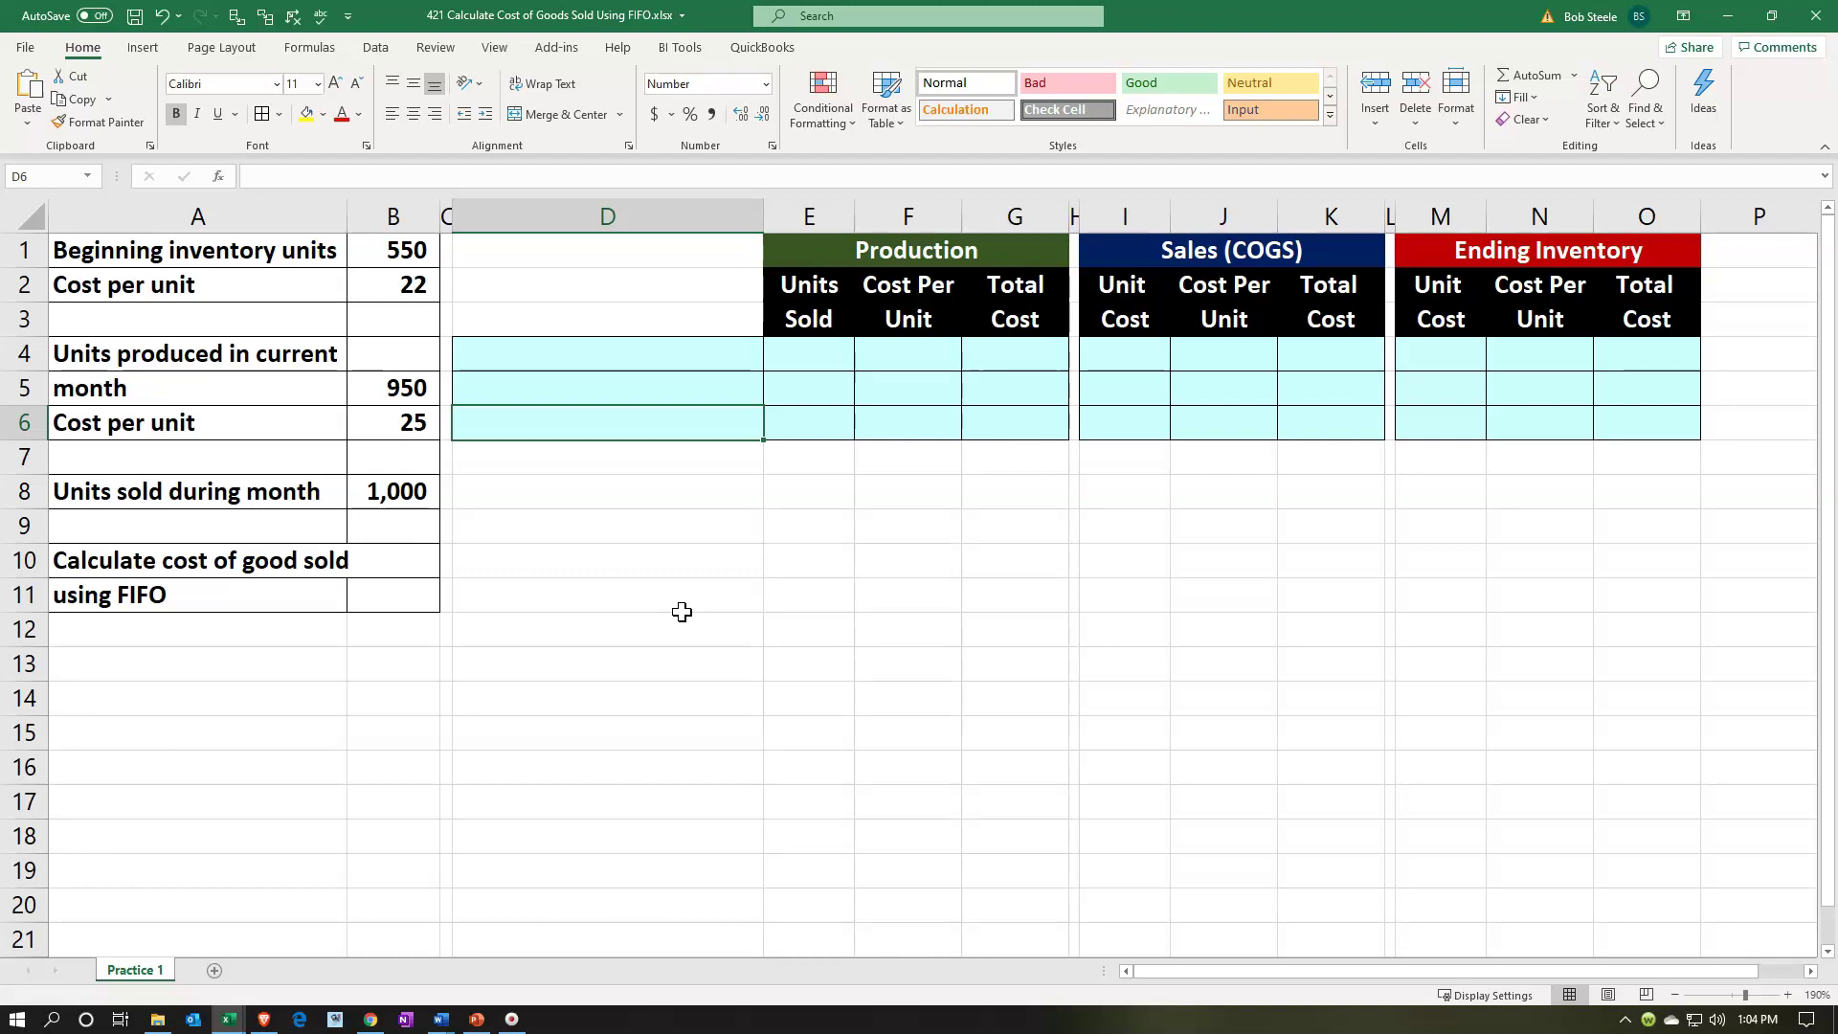
# Review the given data: 550 beginning units at 22, 950 produced at 25, and 1,000 sold
pyautogui.click(681, 613)
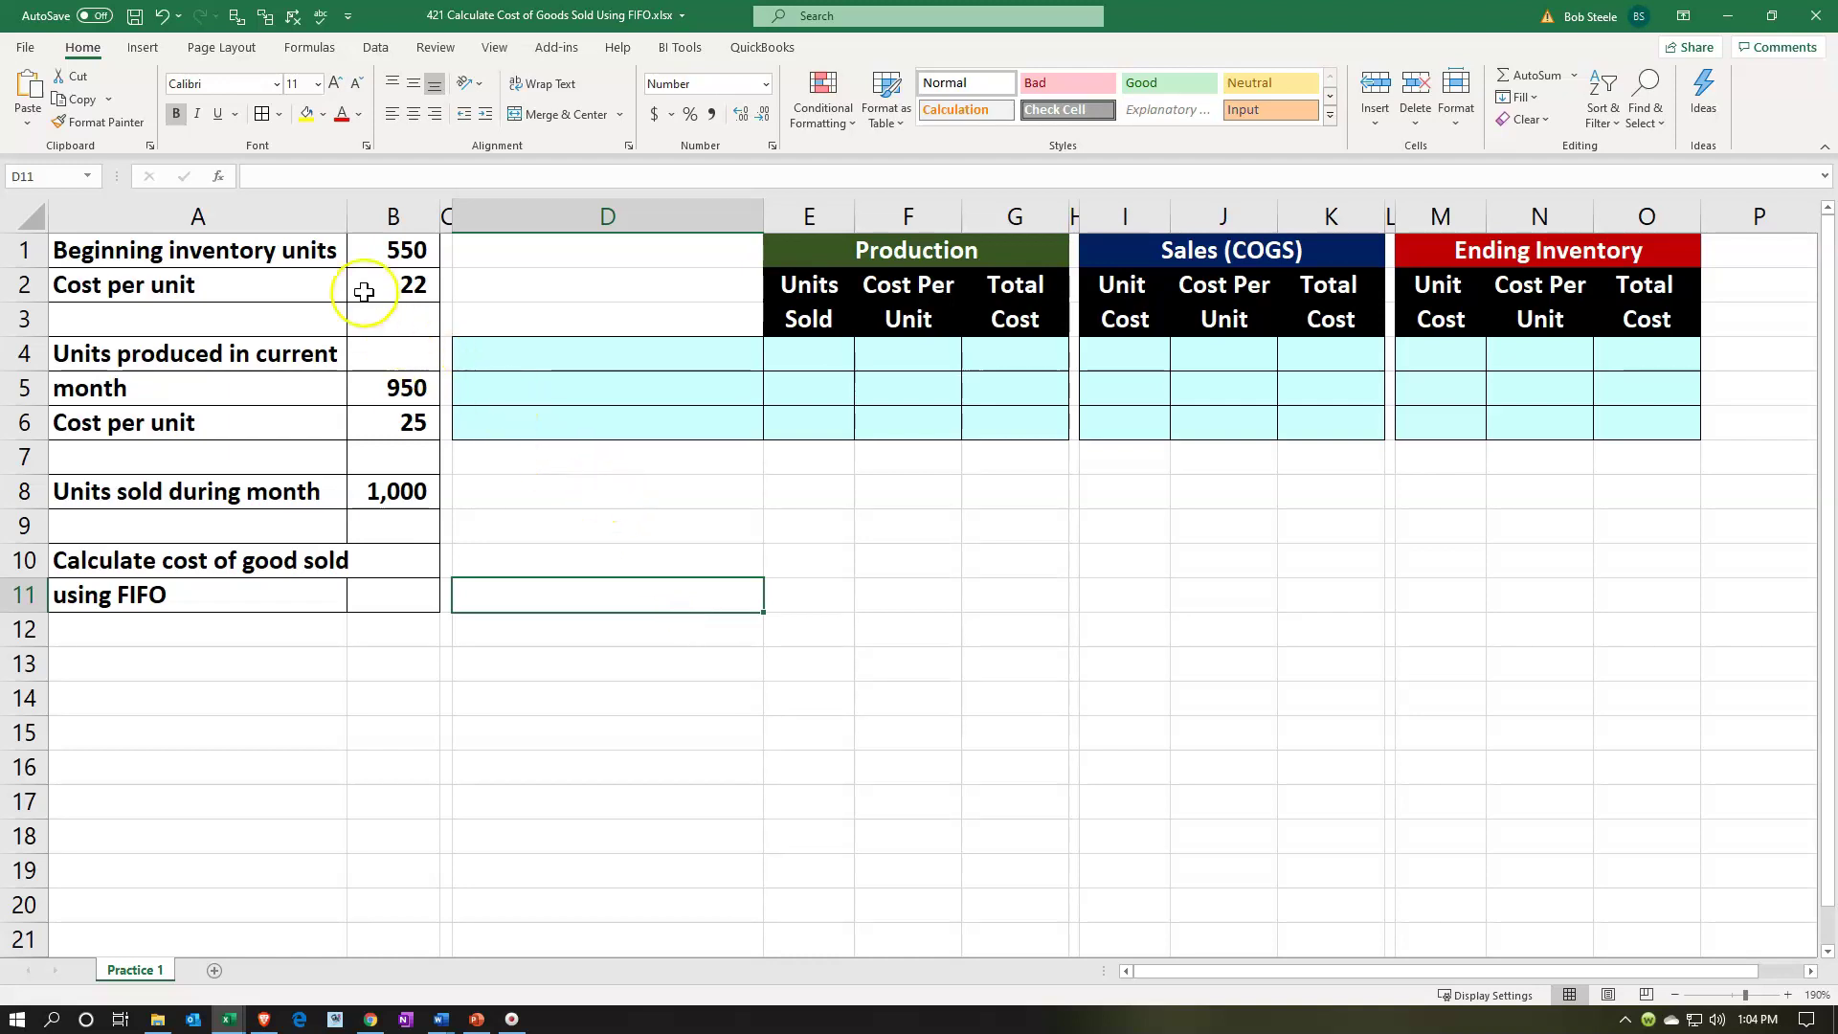
pyautogui.click(316, 247)
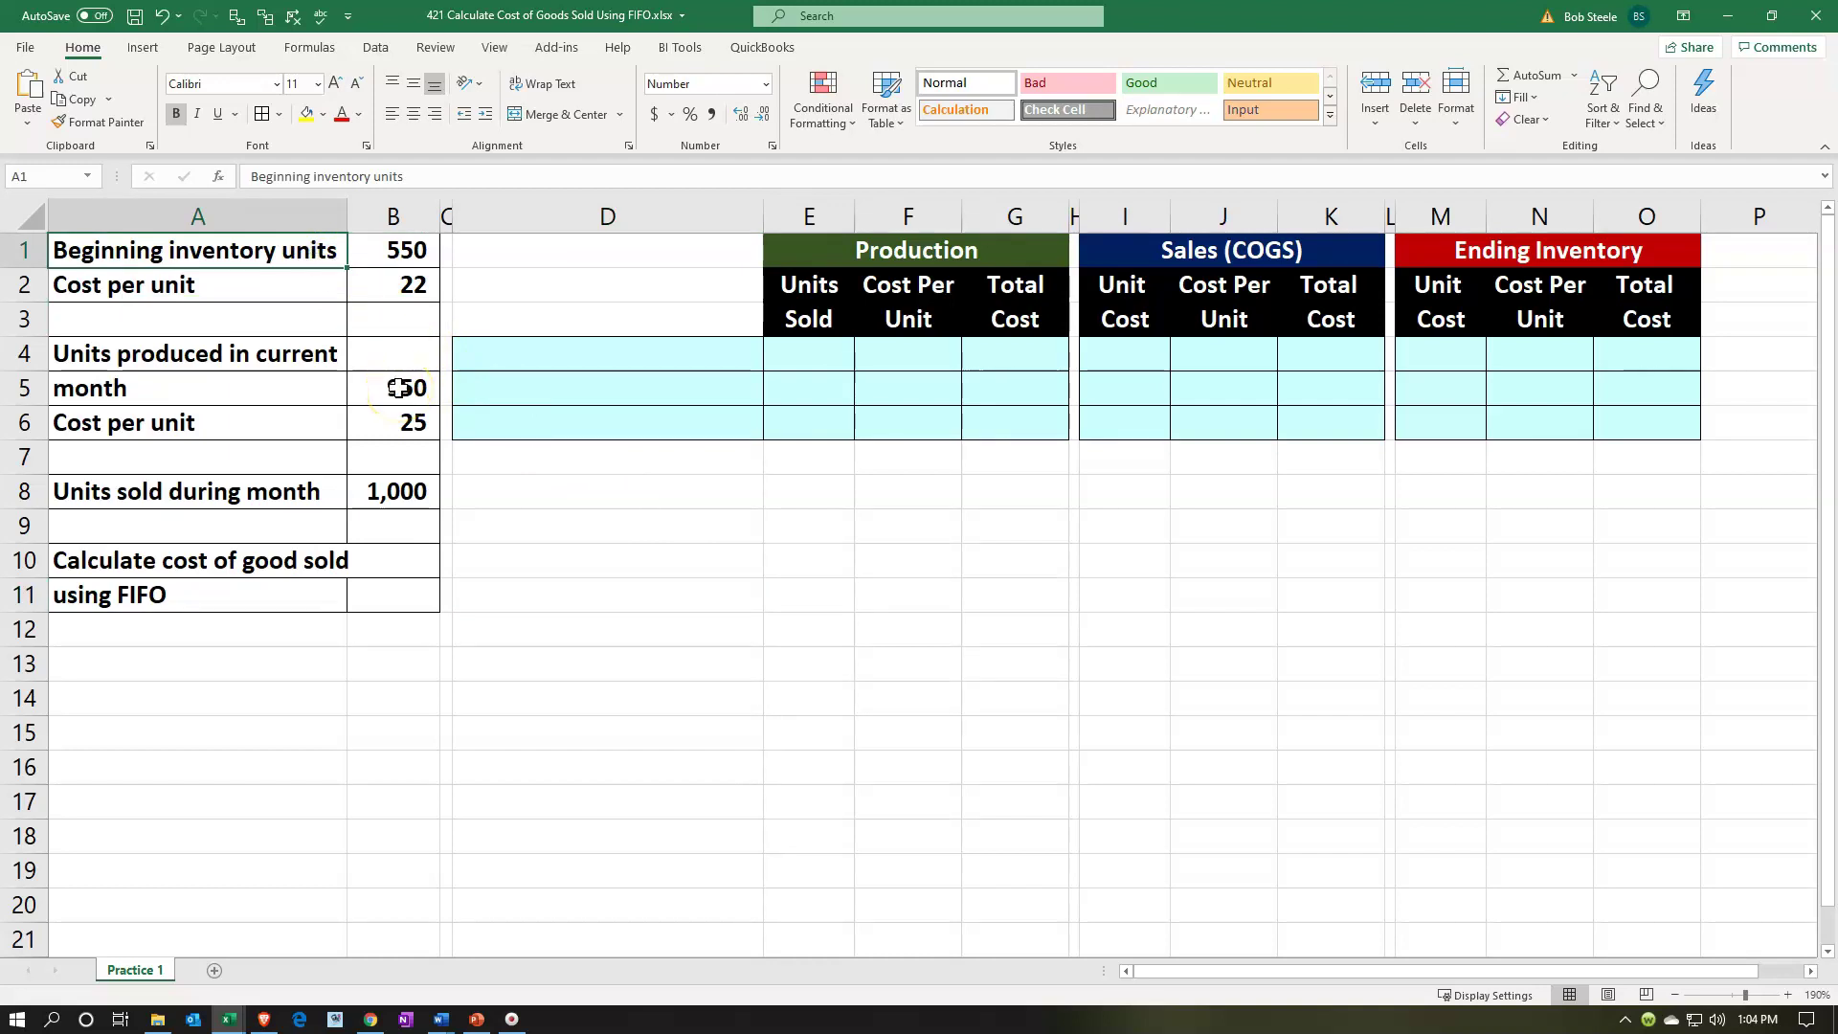
pyautogui.press('Right')
pyautogui.press('Down')
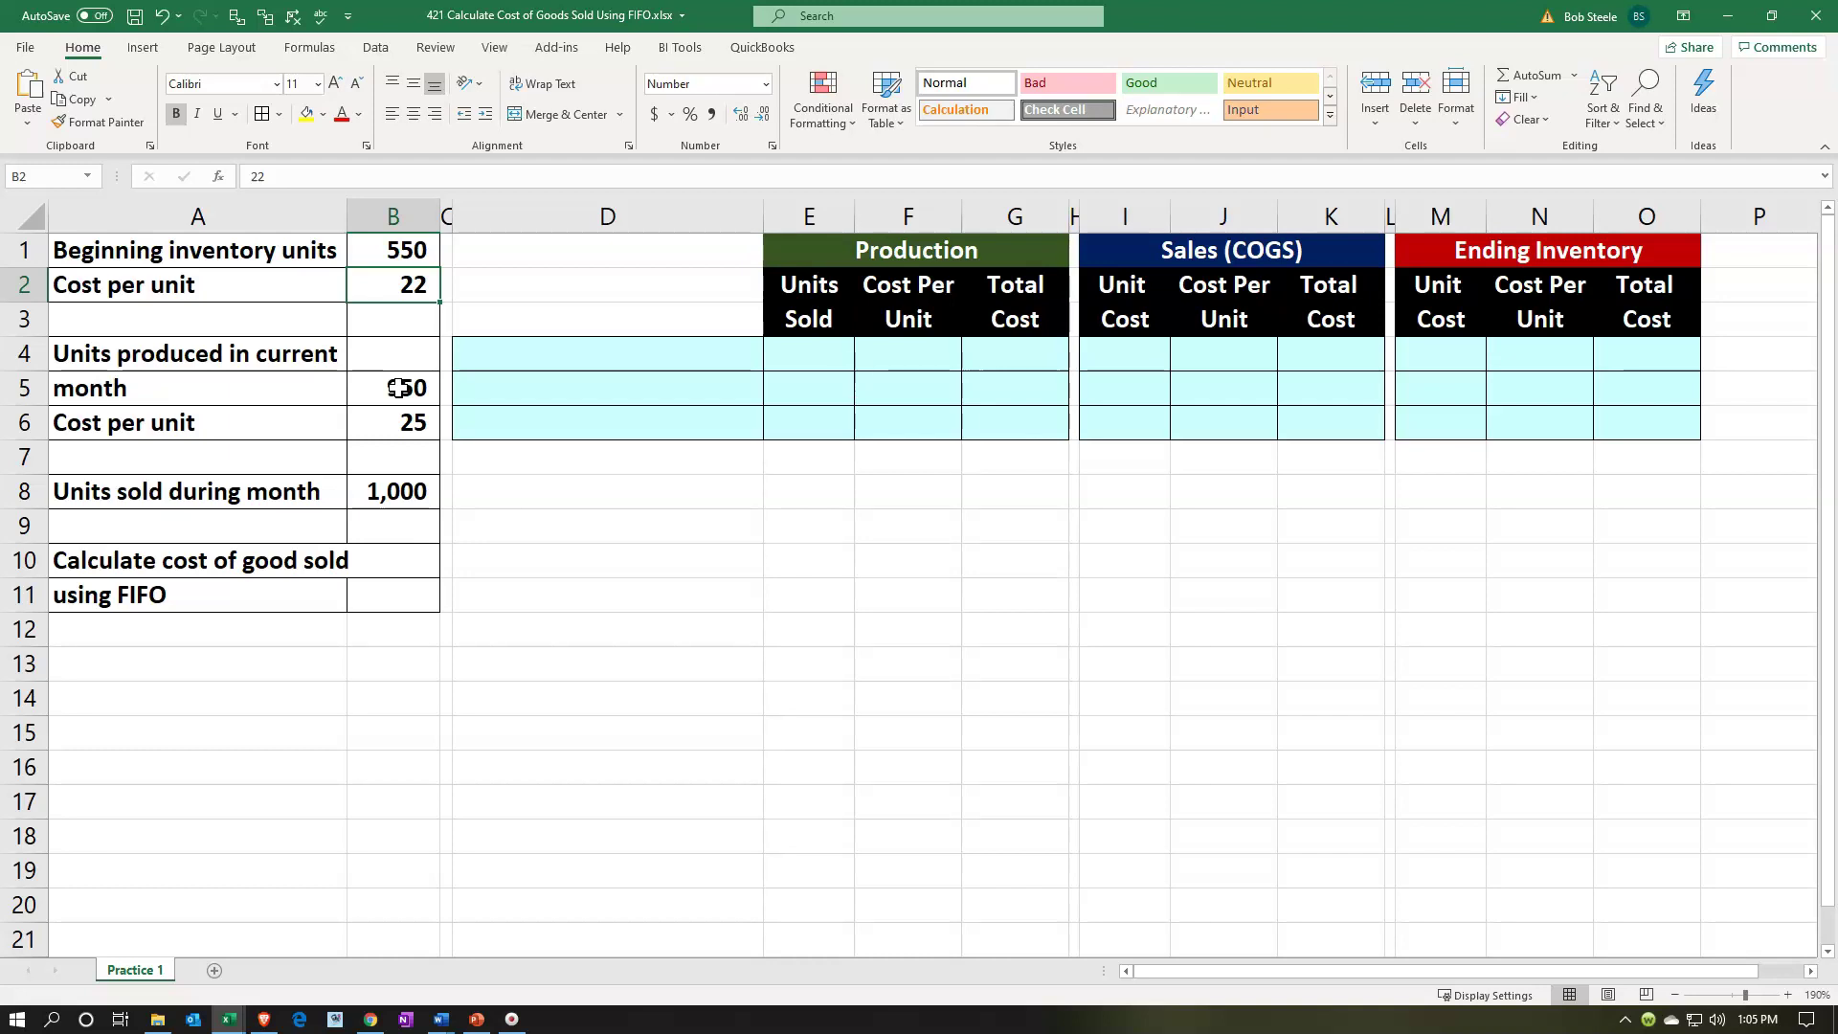
pyautogui.press('Down')
pyautogui.press('Down')
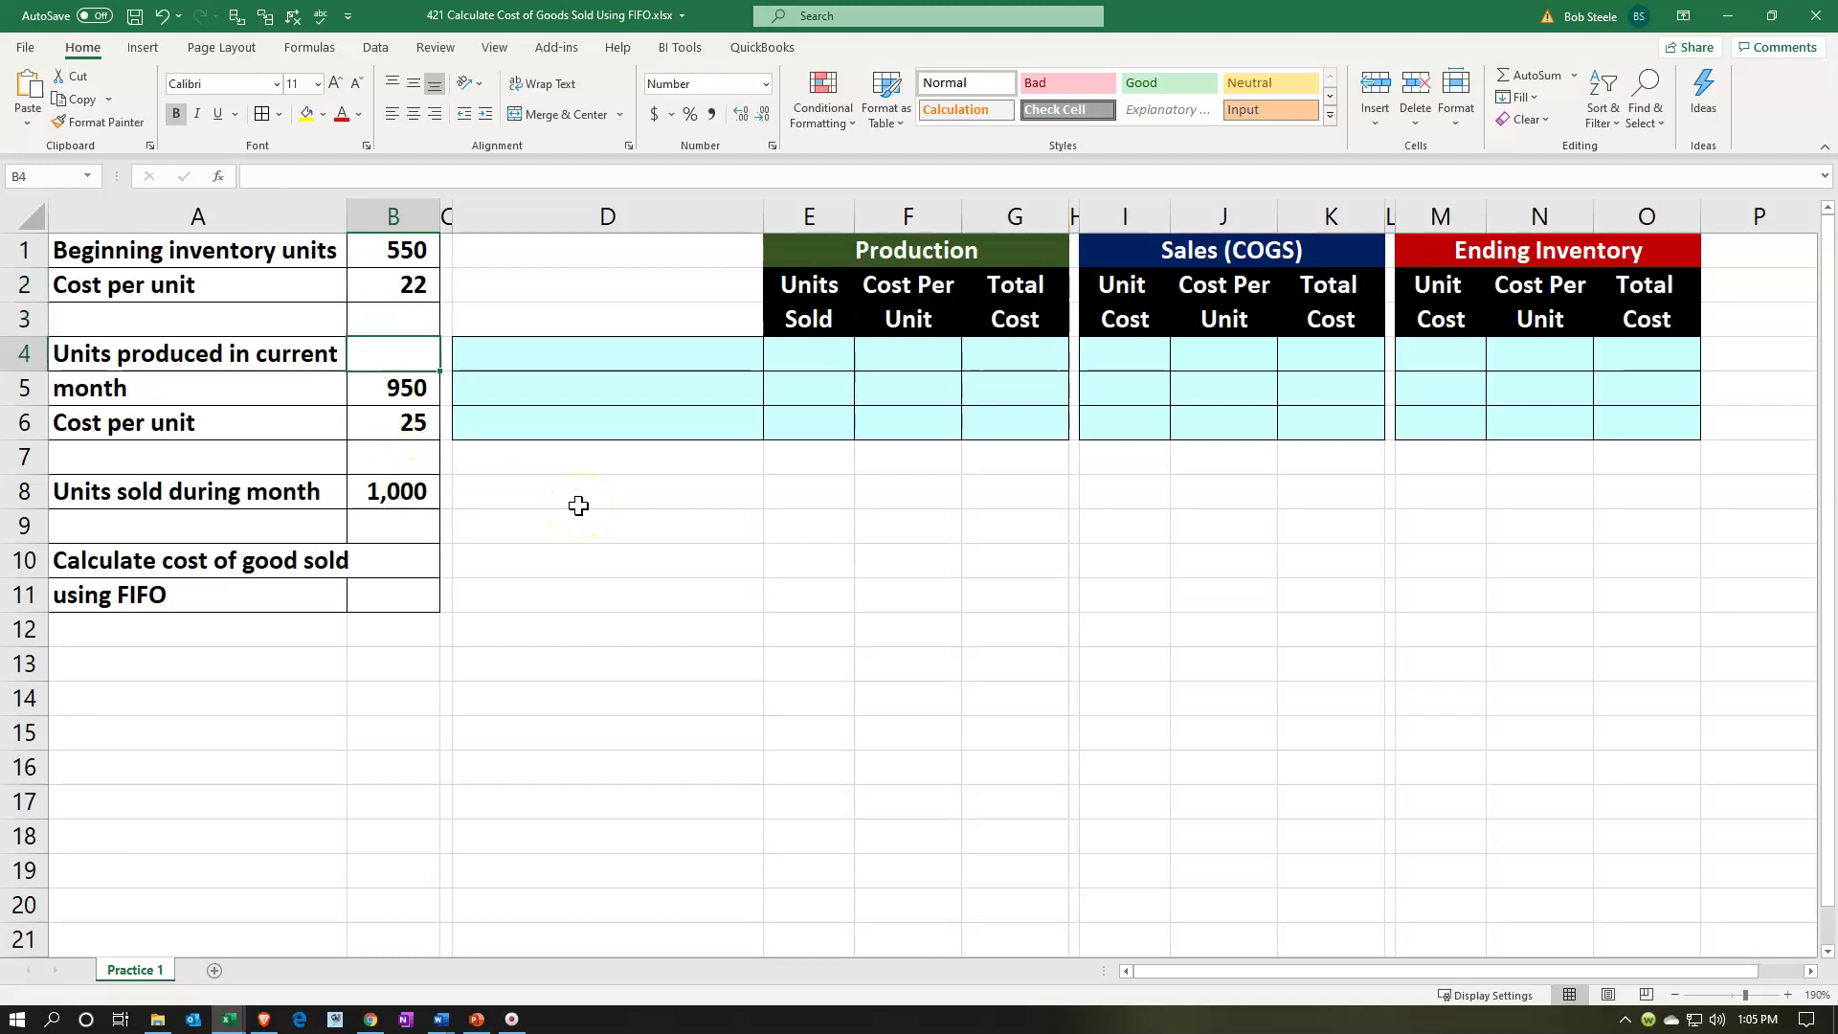
pyautogui.press('Left')
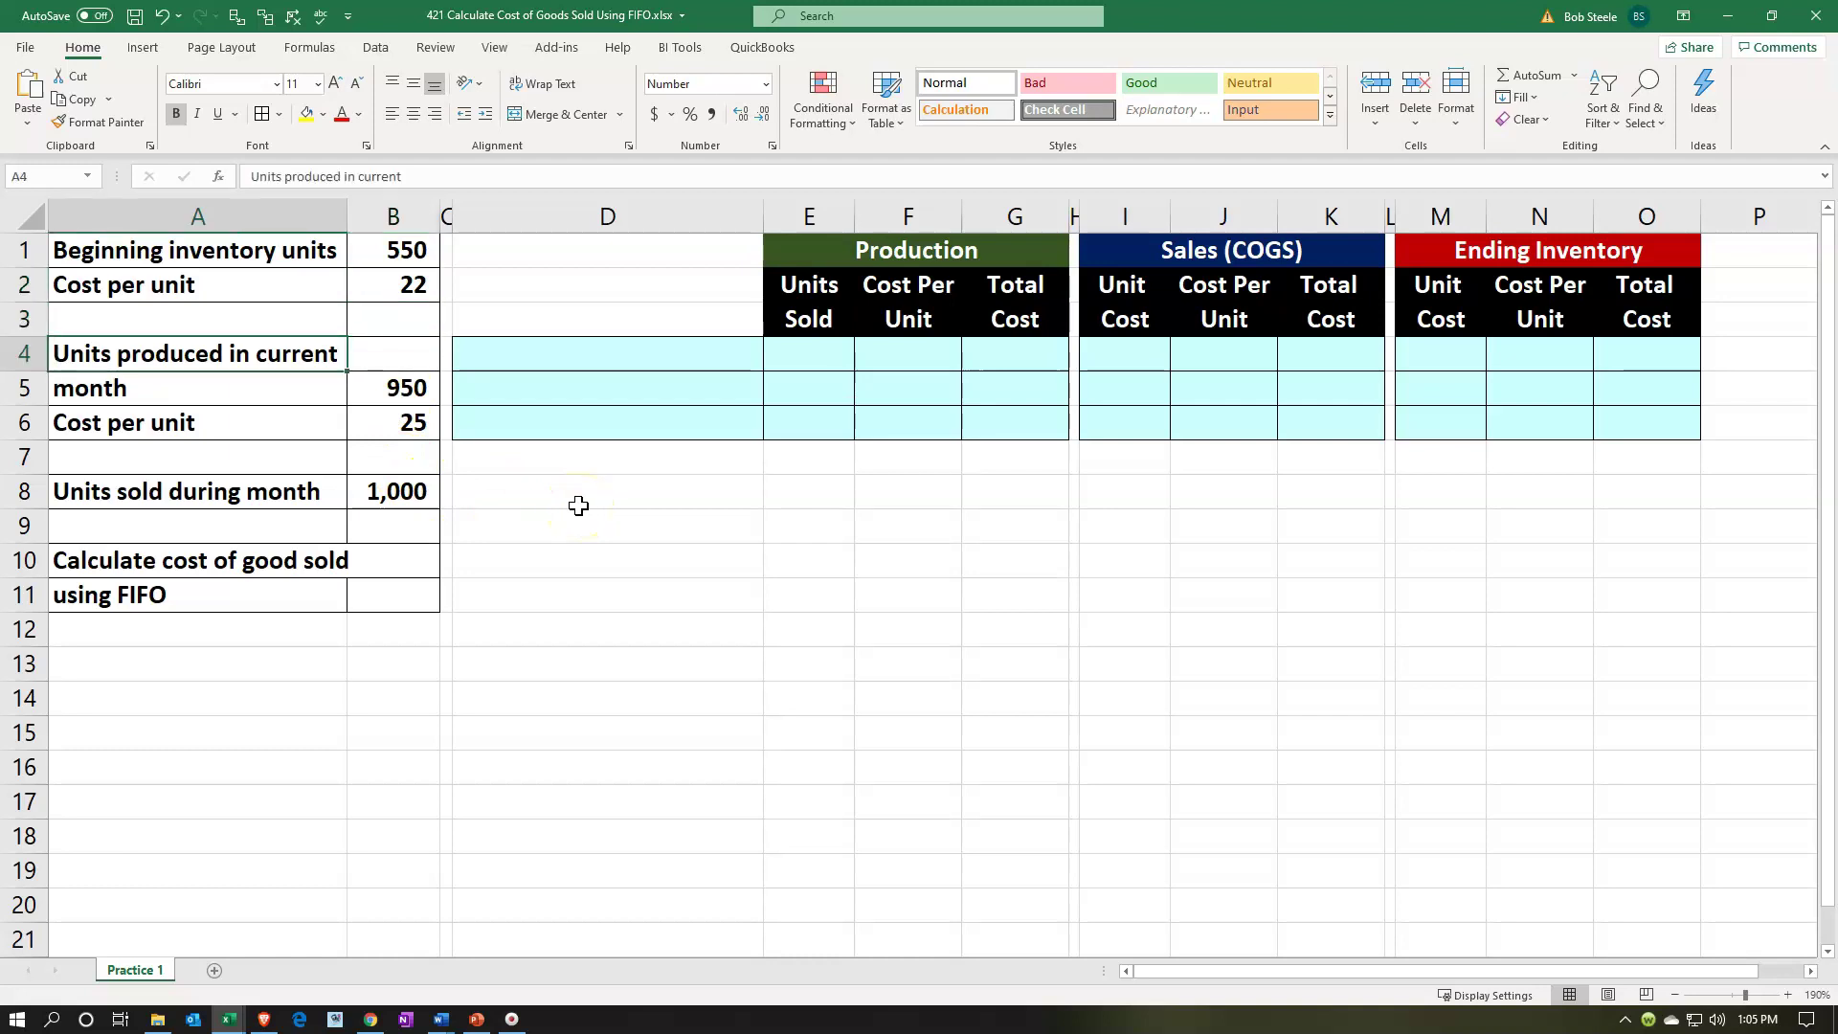
pyautogui.press('Down')
pyautogui.press('Right')
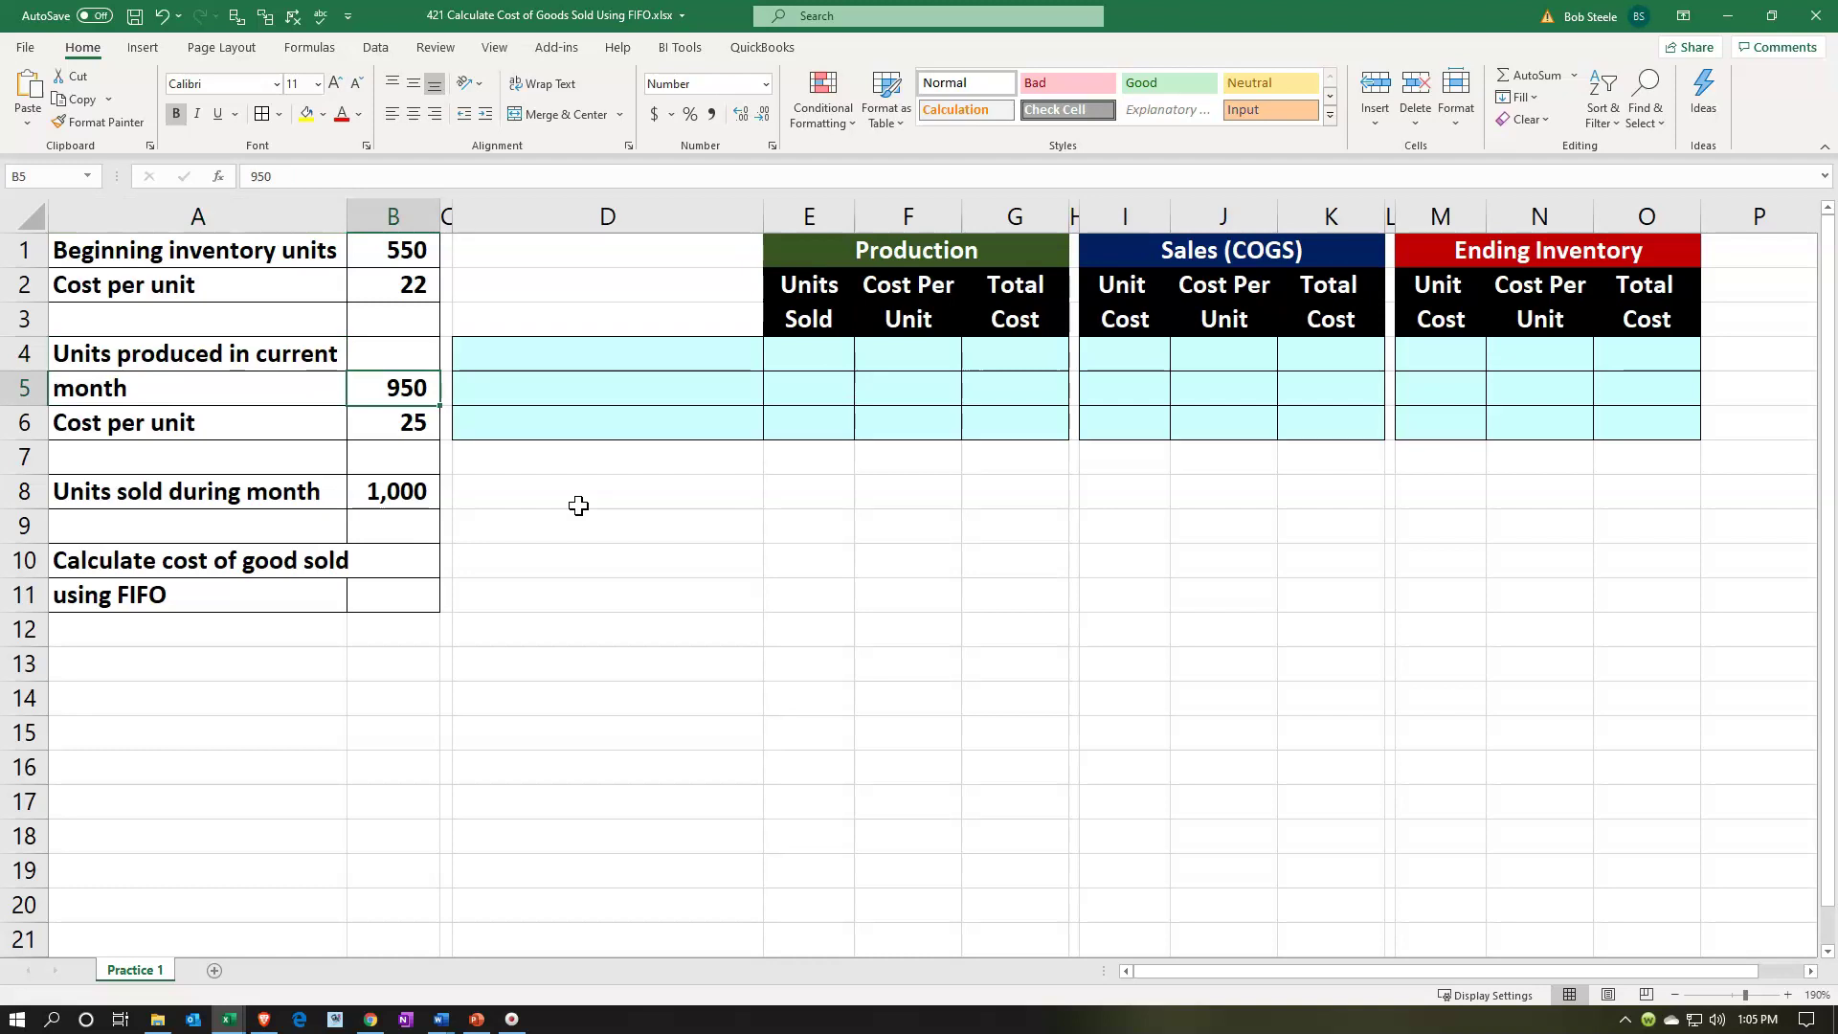
pyautogui.press('Down')
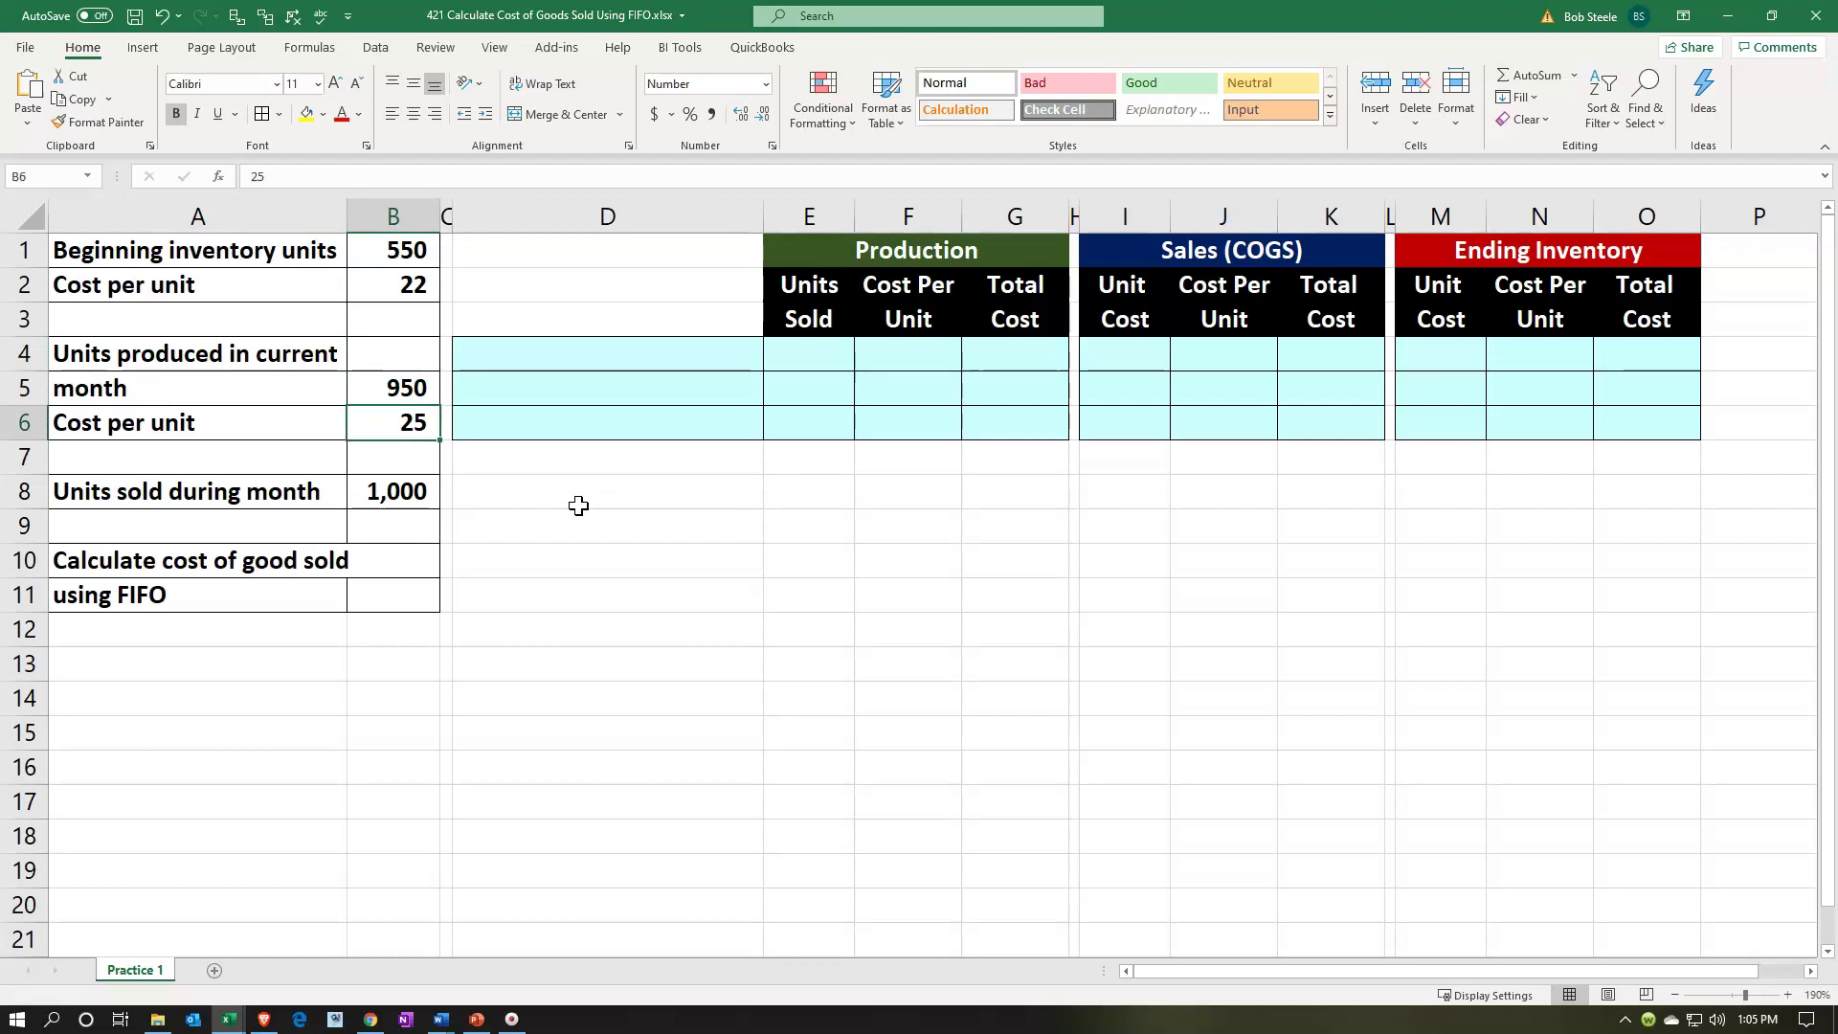
pyautogui.press('Down')
pyautogui.press('Down')
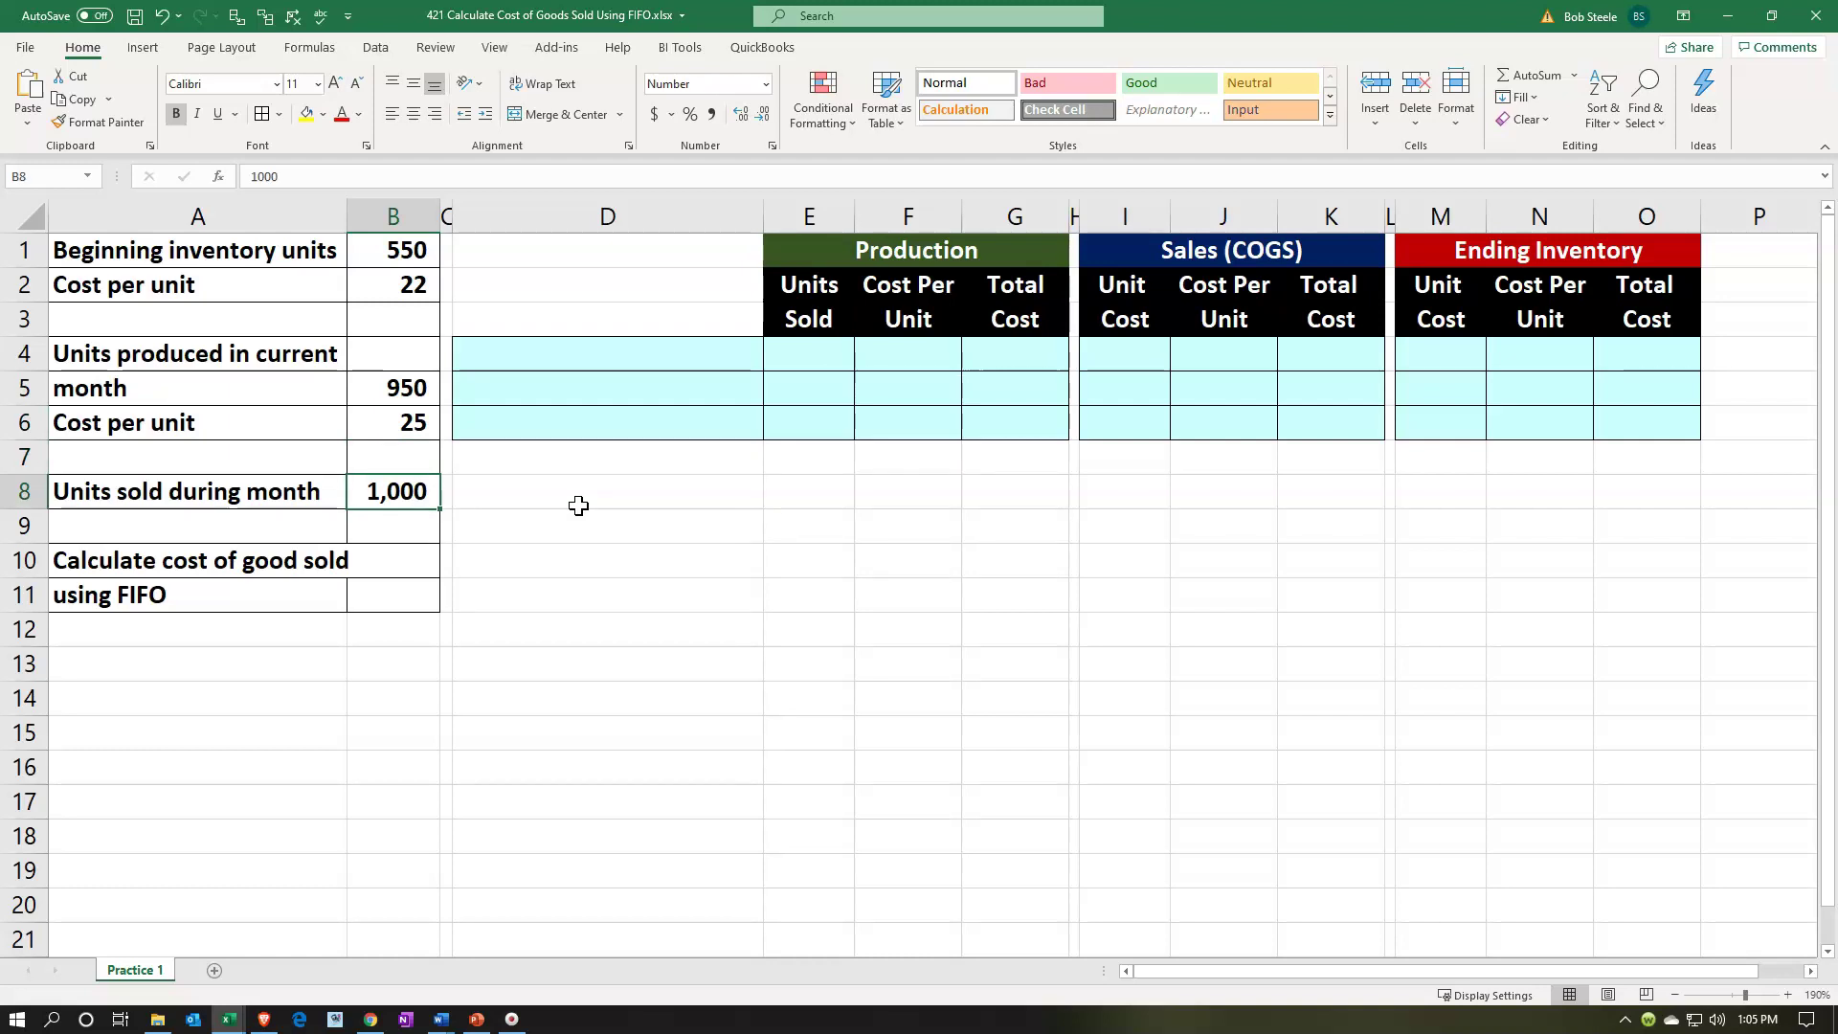
pyautogui.press('Up')
pyautogui.press('Up')
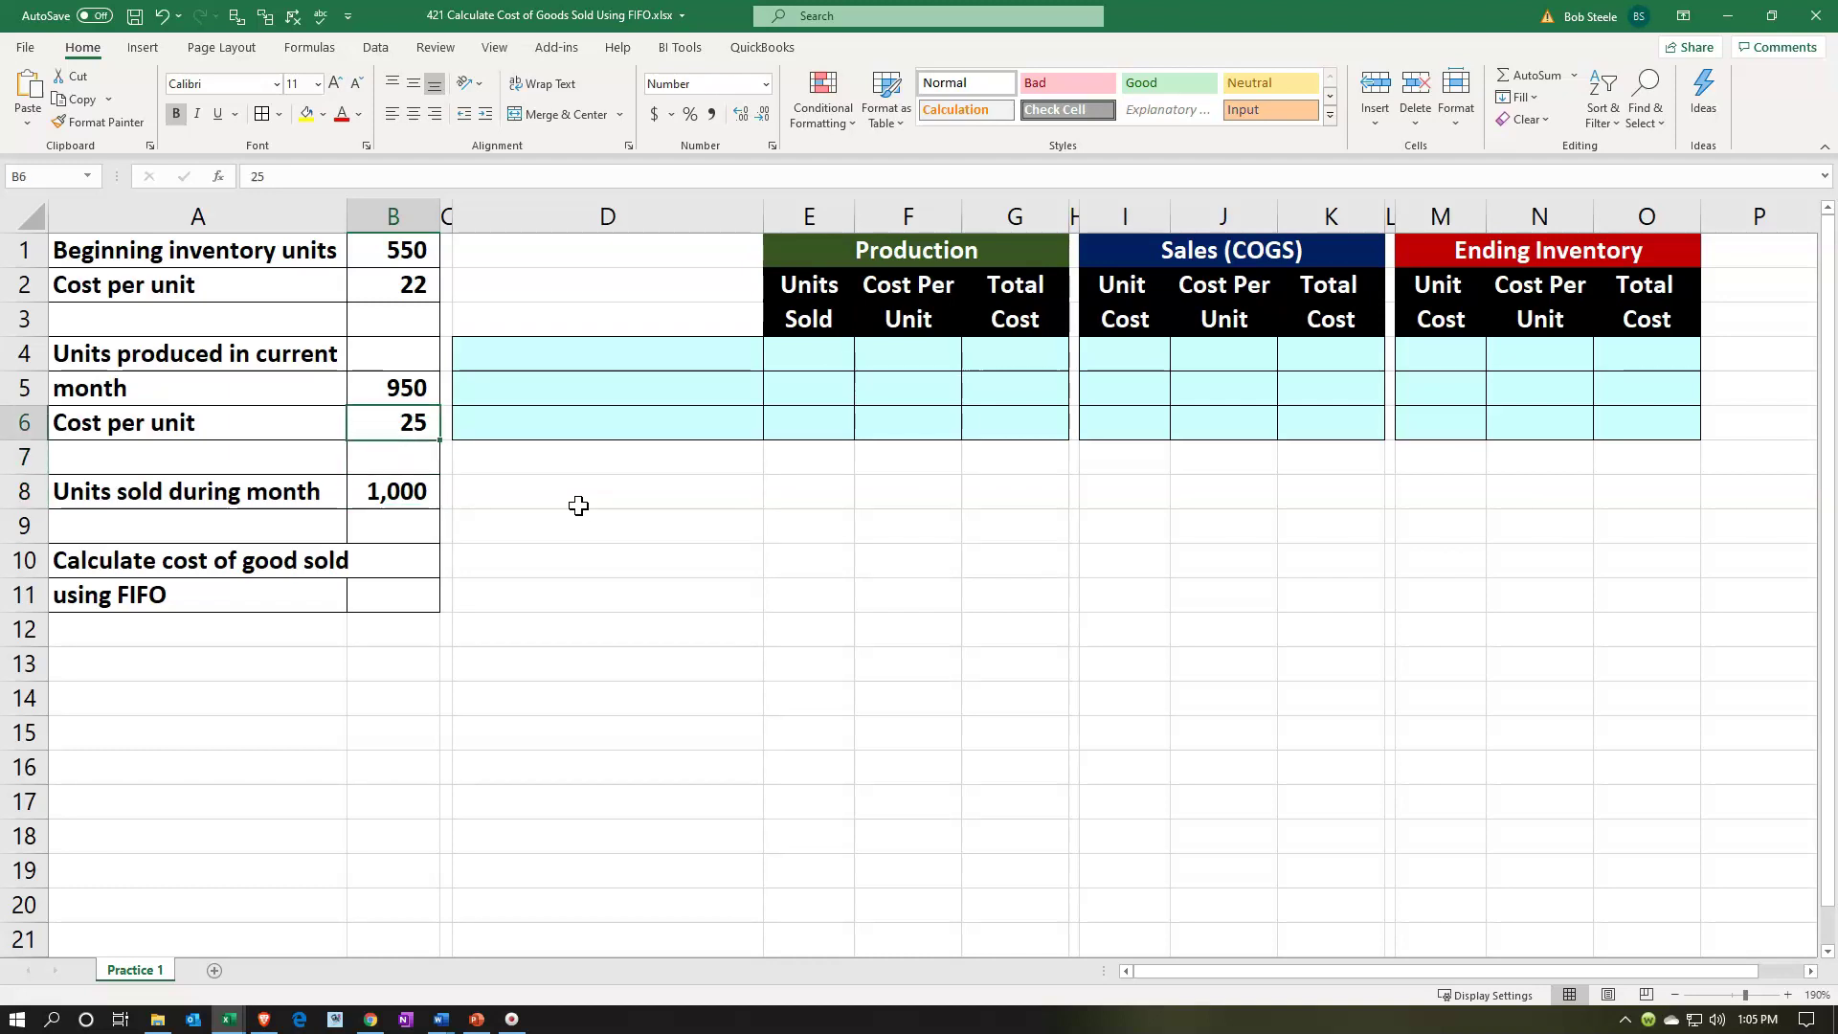
pyautogui.press('Up')
pyautogui.press('Up')
pyautogui.press('Up')
pyautogui.press('Up')
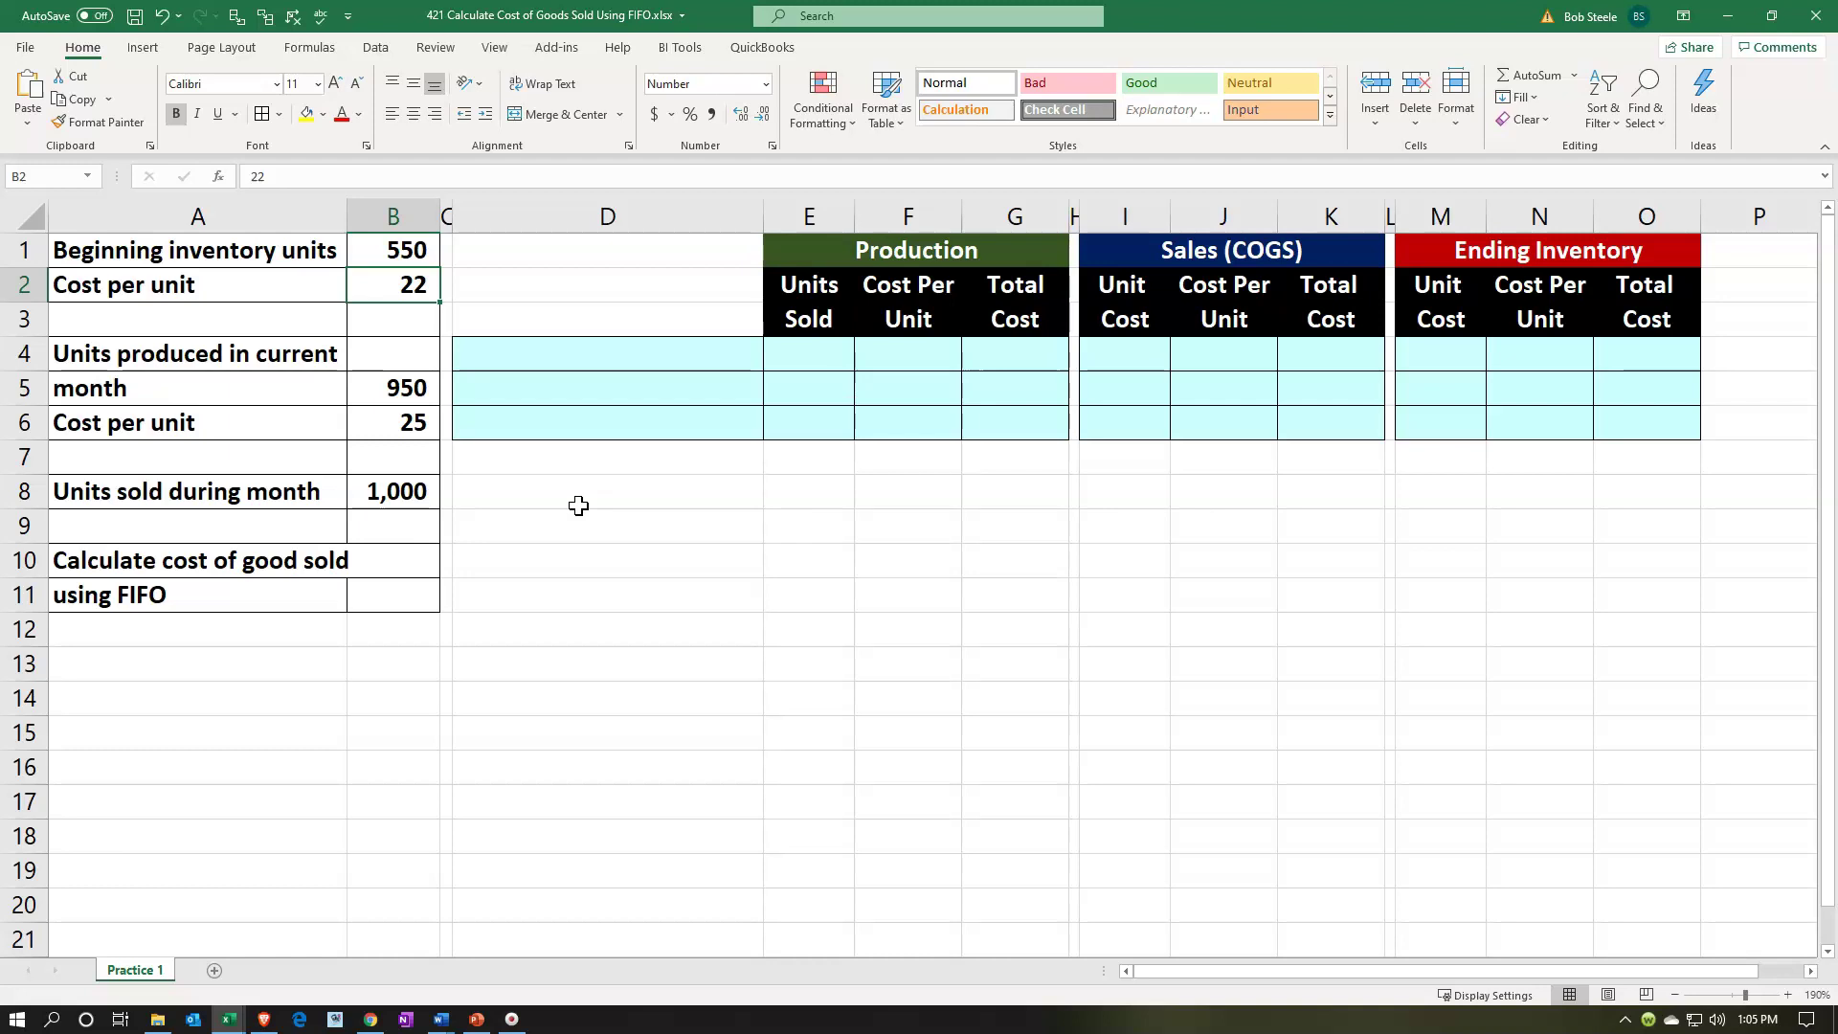
# Look over the Production, Sales (COGS) and Ending Inventory table layouts
pyautogui.click(1122, 255)
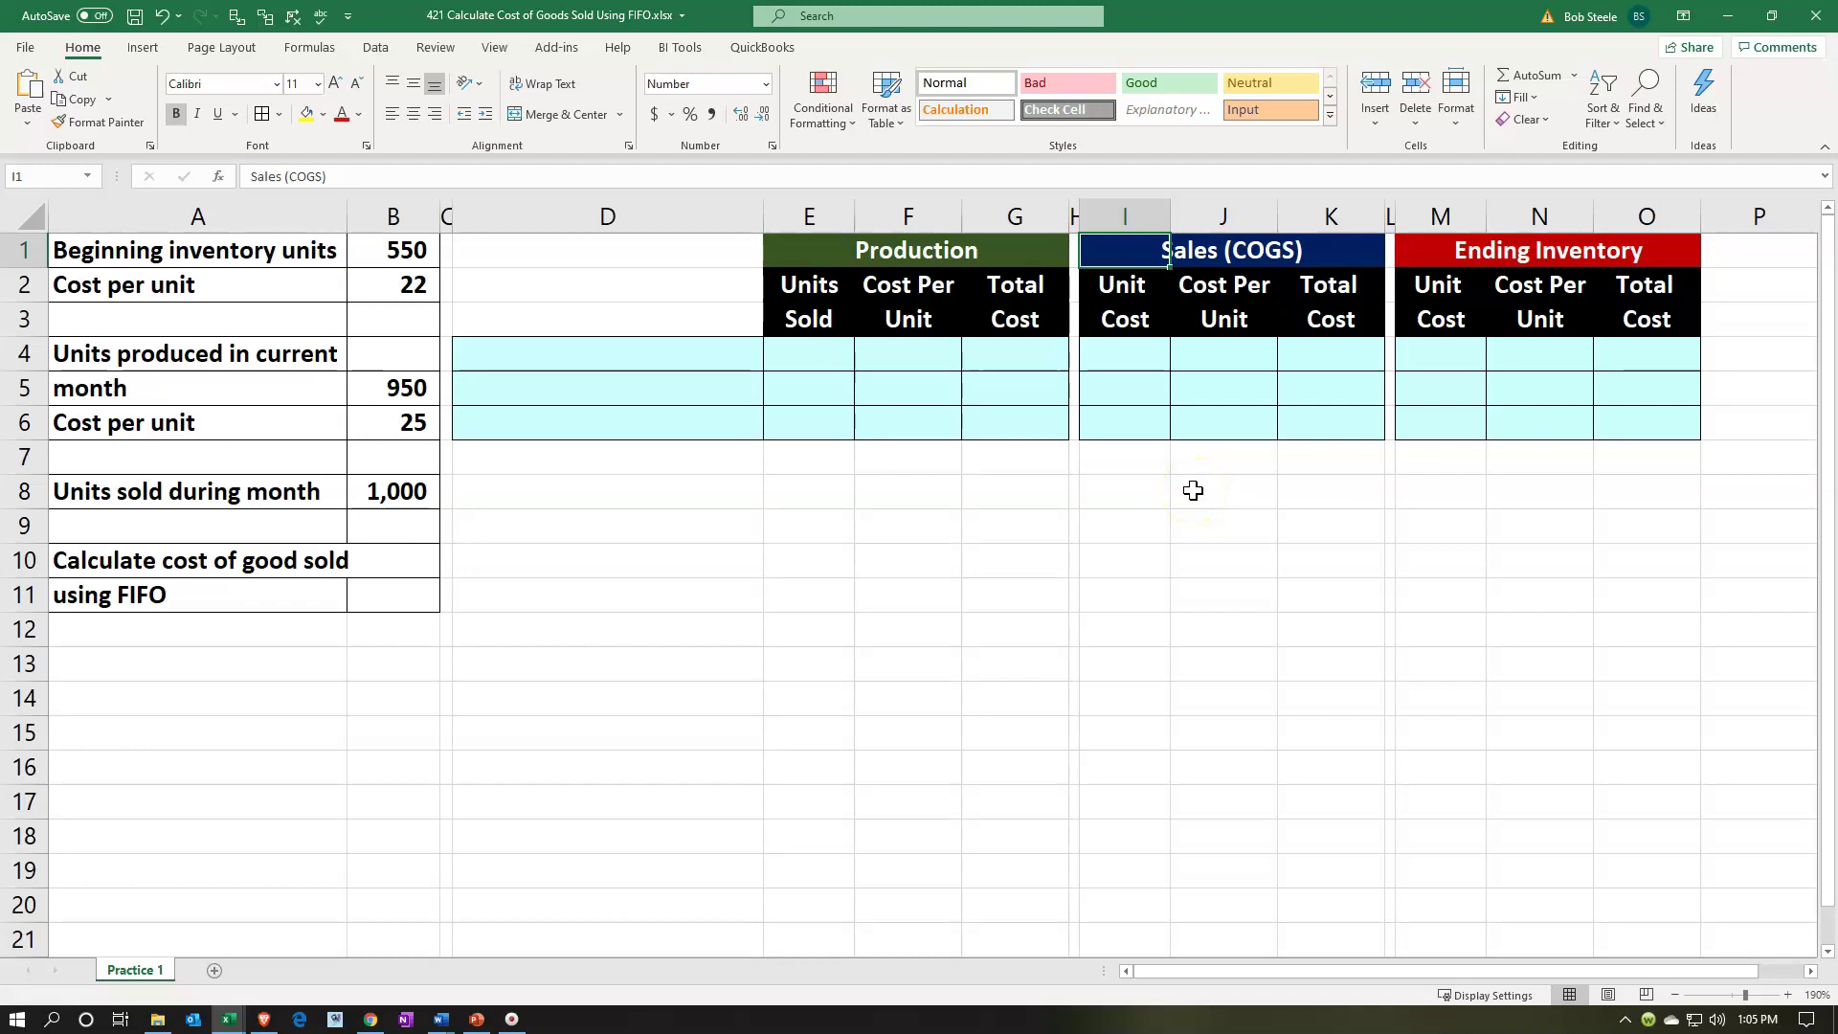
pyautogui.press('Right')
pyautogui.press('Right')
pyautogui.press('Right')
pyautogui.press('Right')
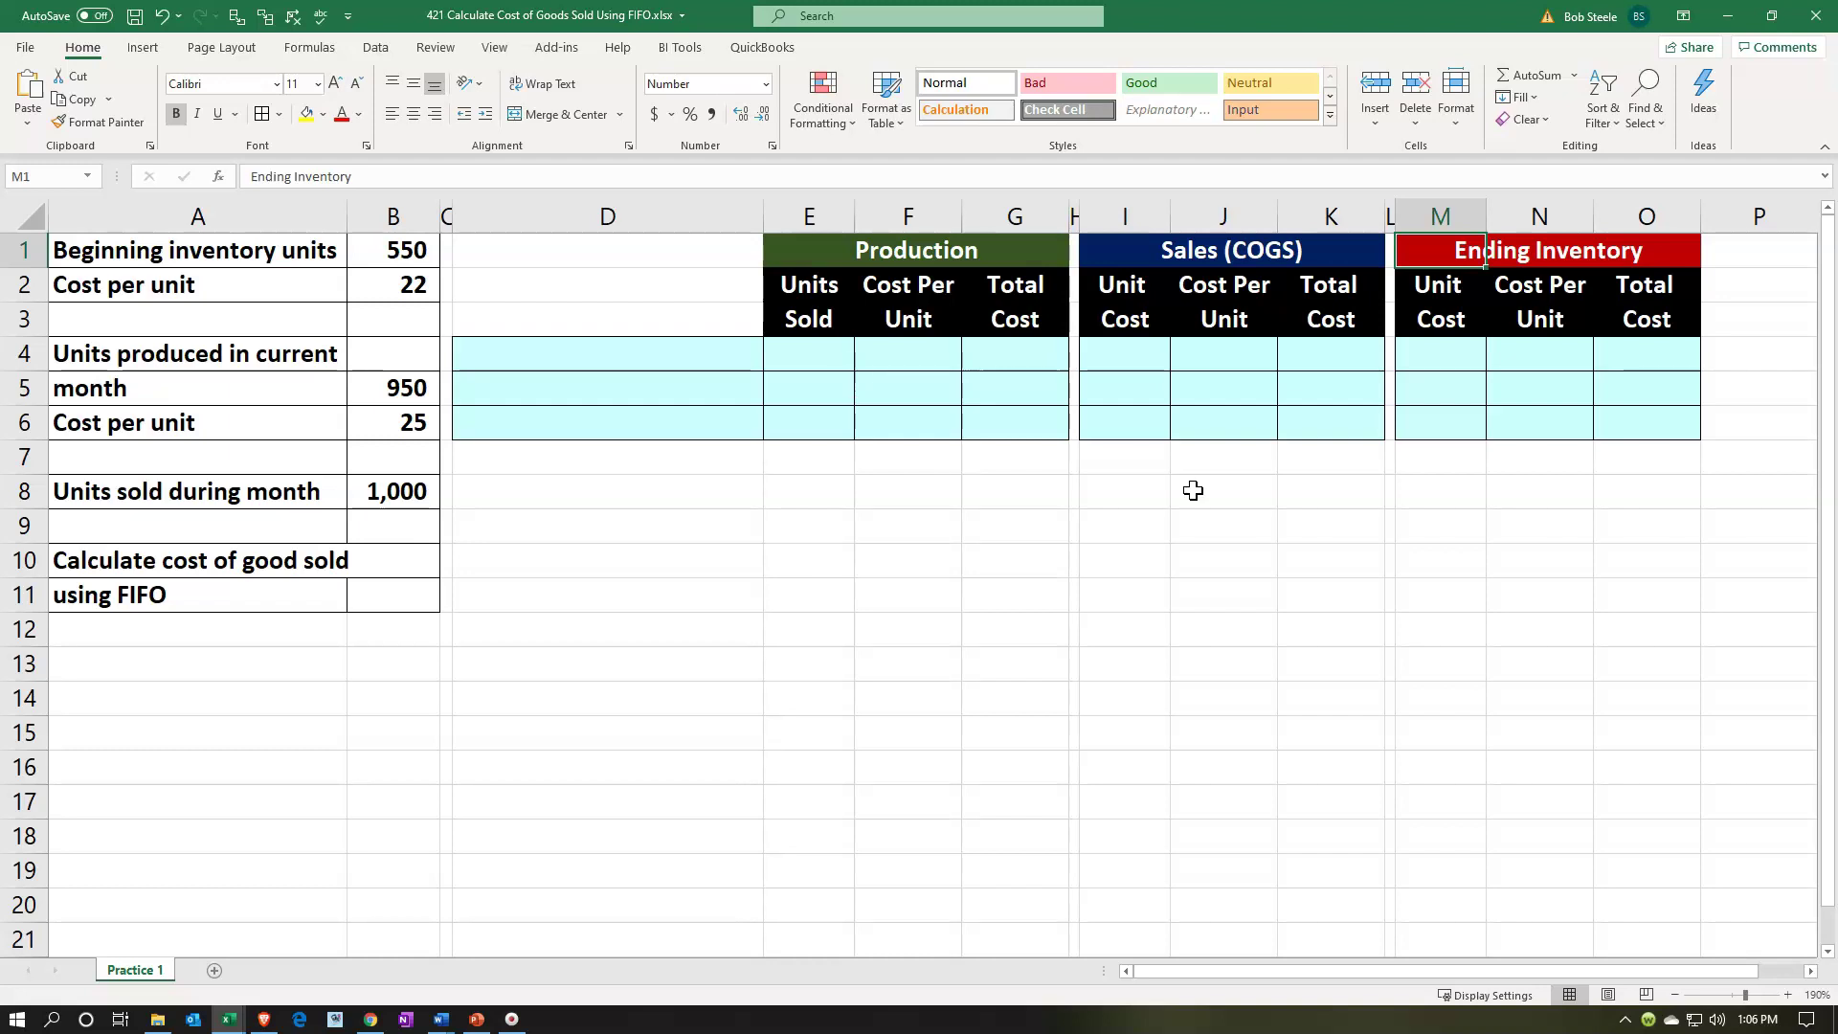
pyautogui.press('Left')
pyautogui.press('Left')
pyautogui.press('Left')
pyautogui.press('Left')
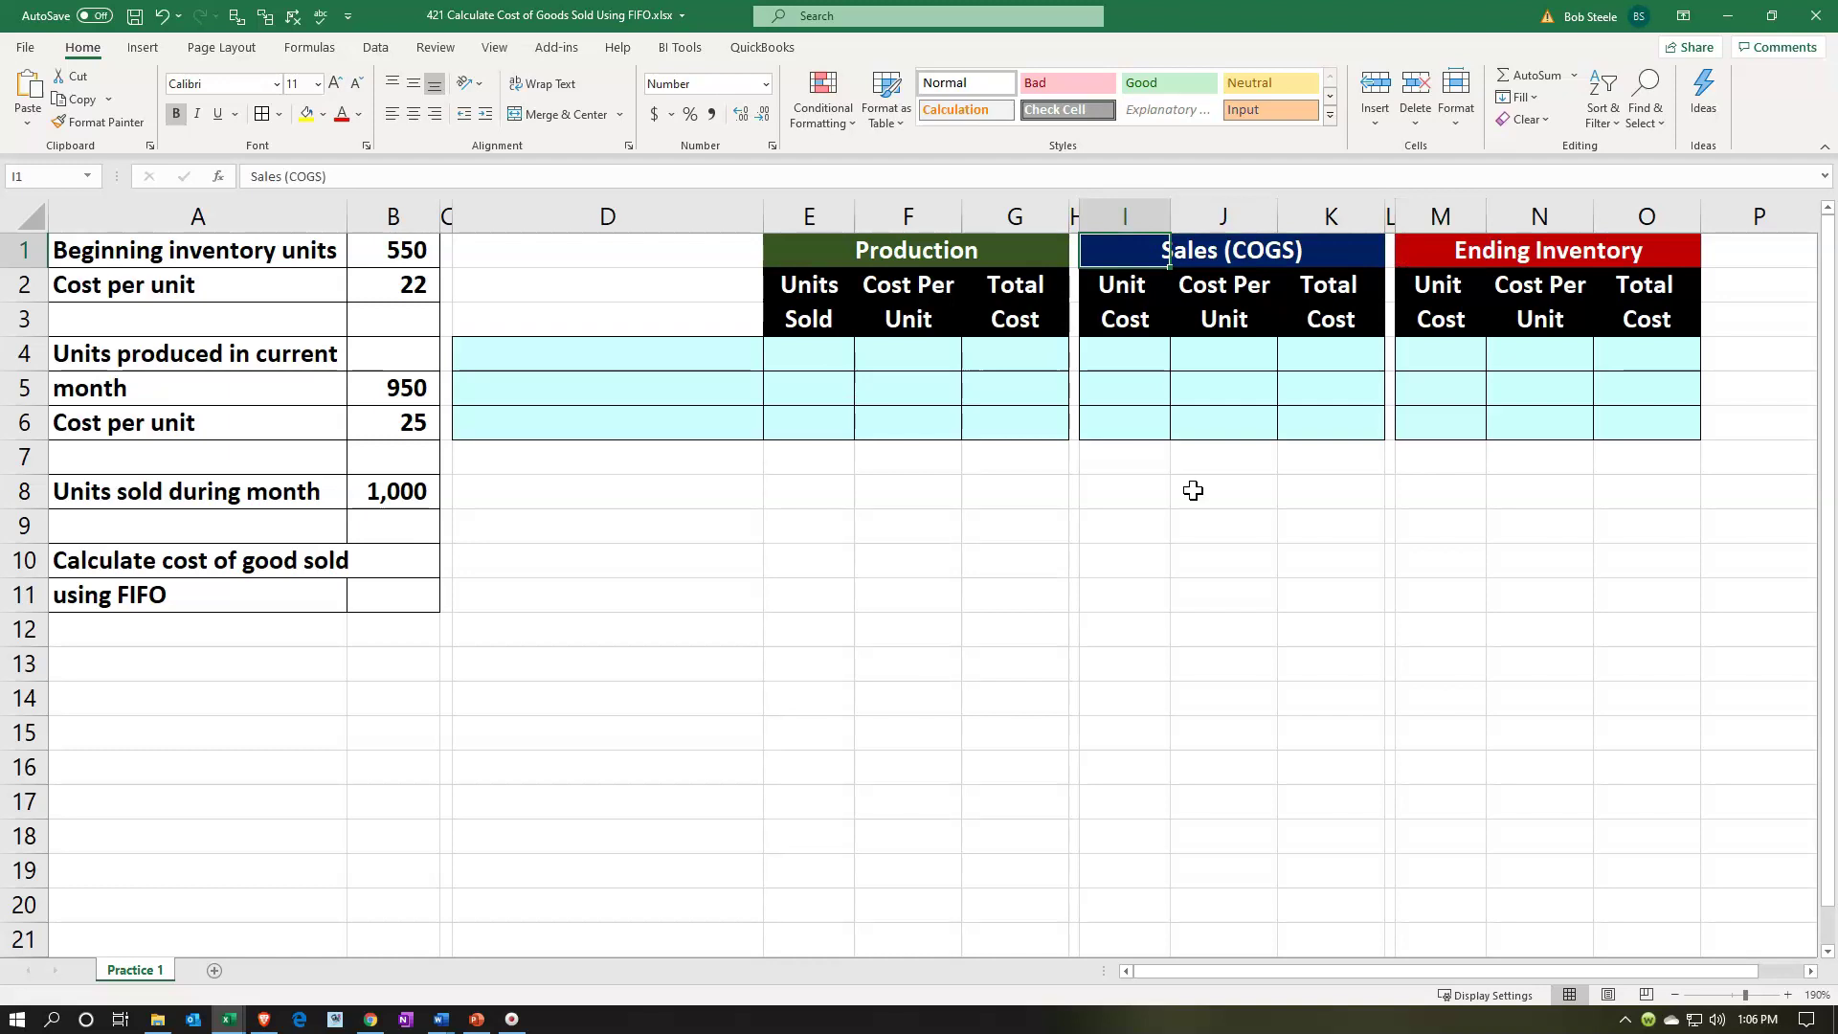
pyautogui.press('Right')
pyautogui.press('Right')
pyautogui.press('Right')
pyautogui.press('Right')
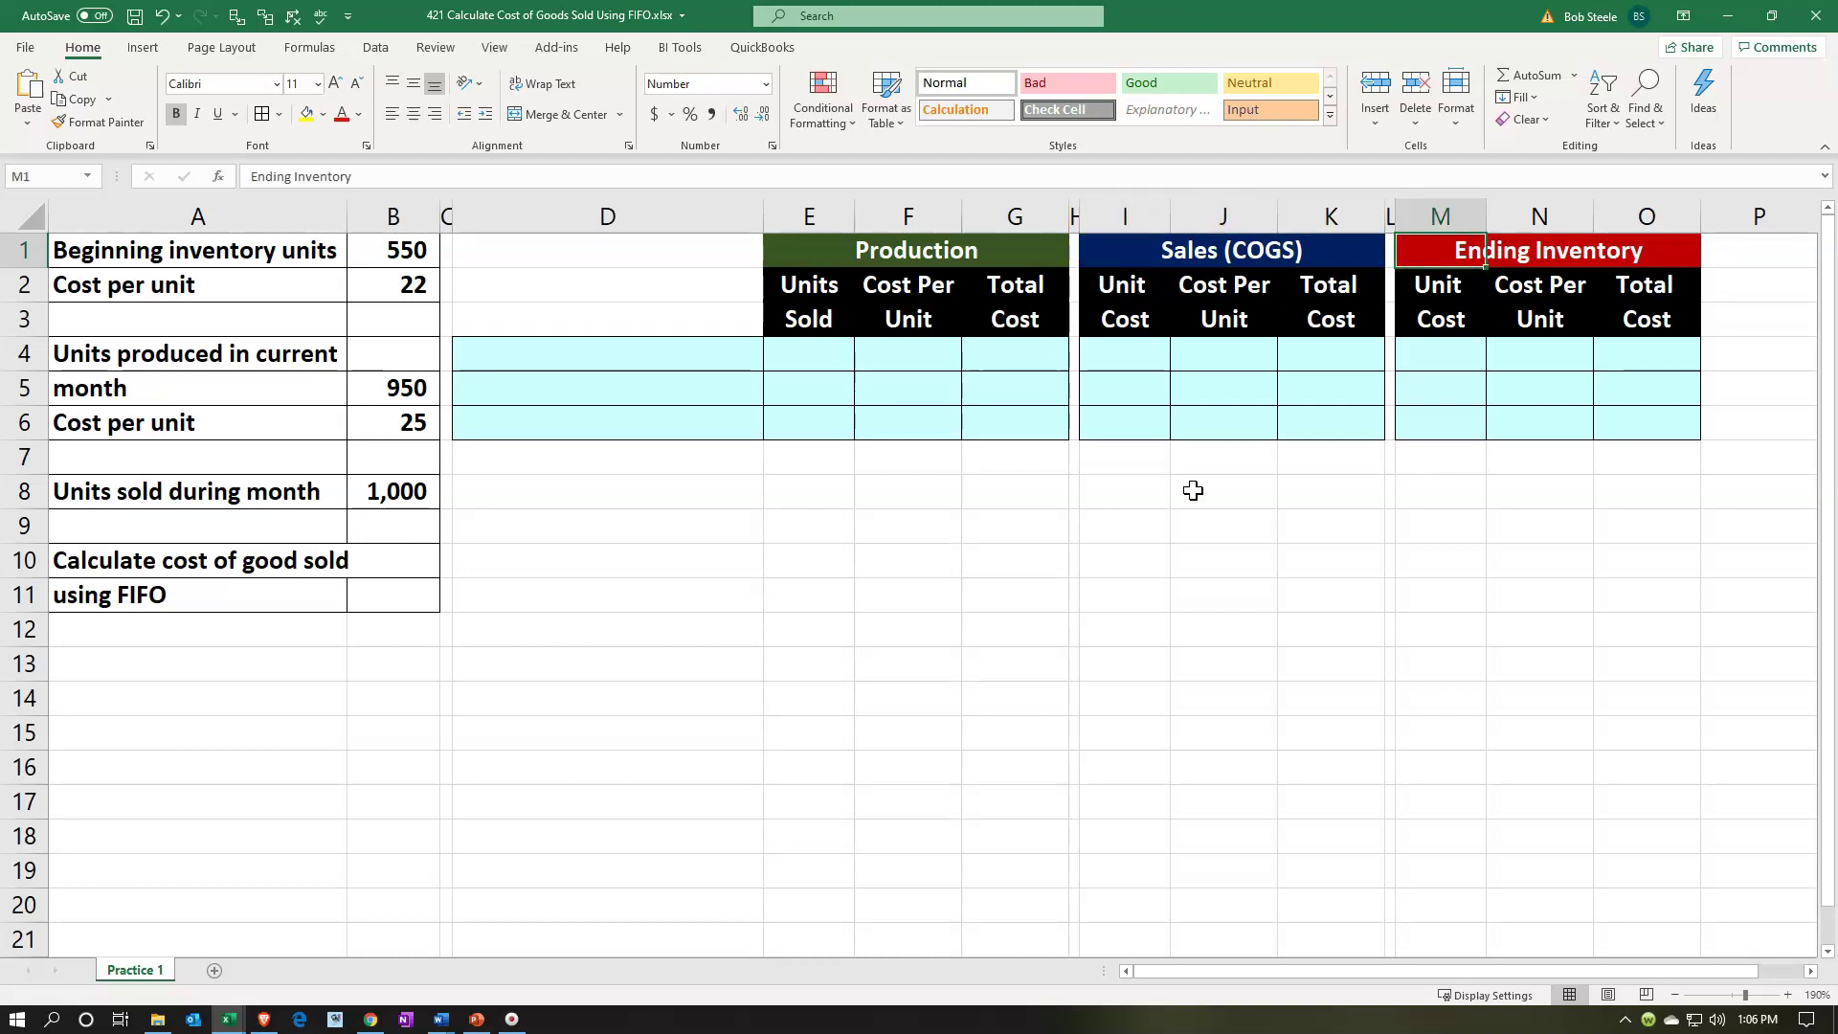
pyautogui.click(819, 252)
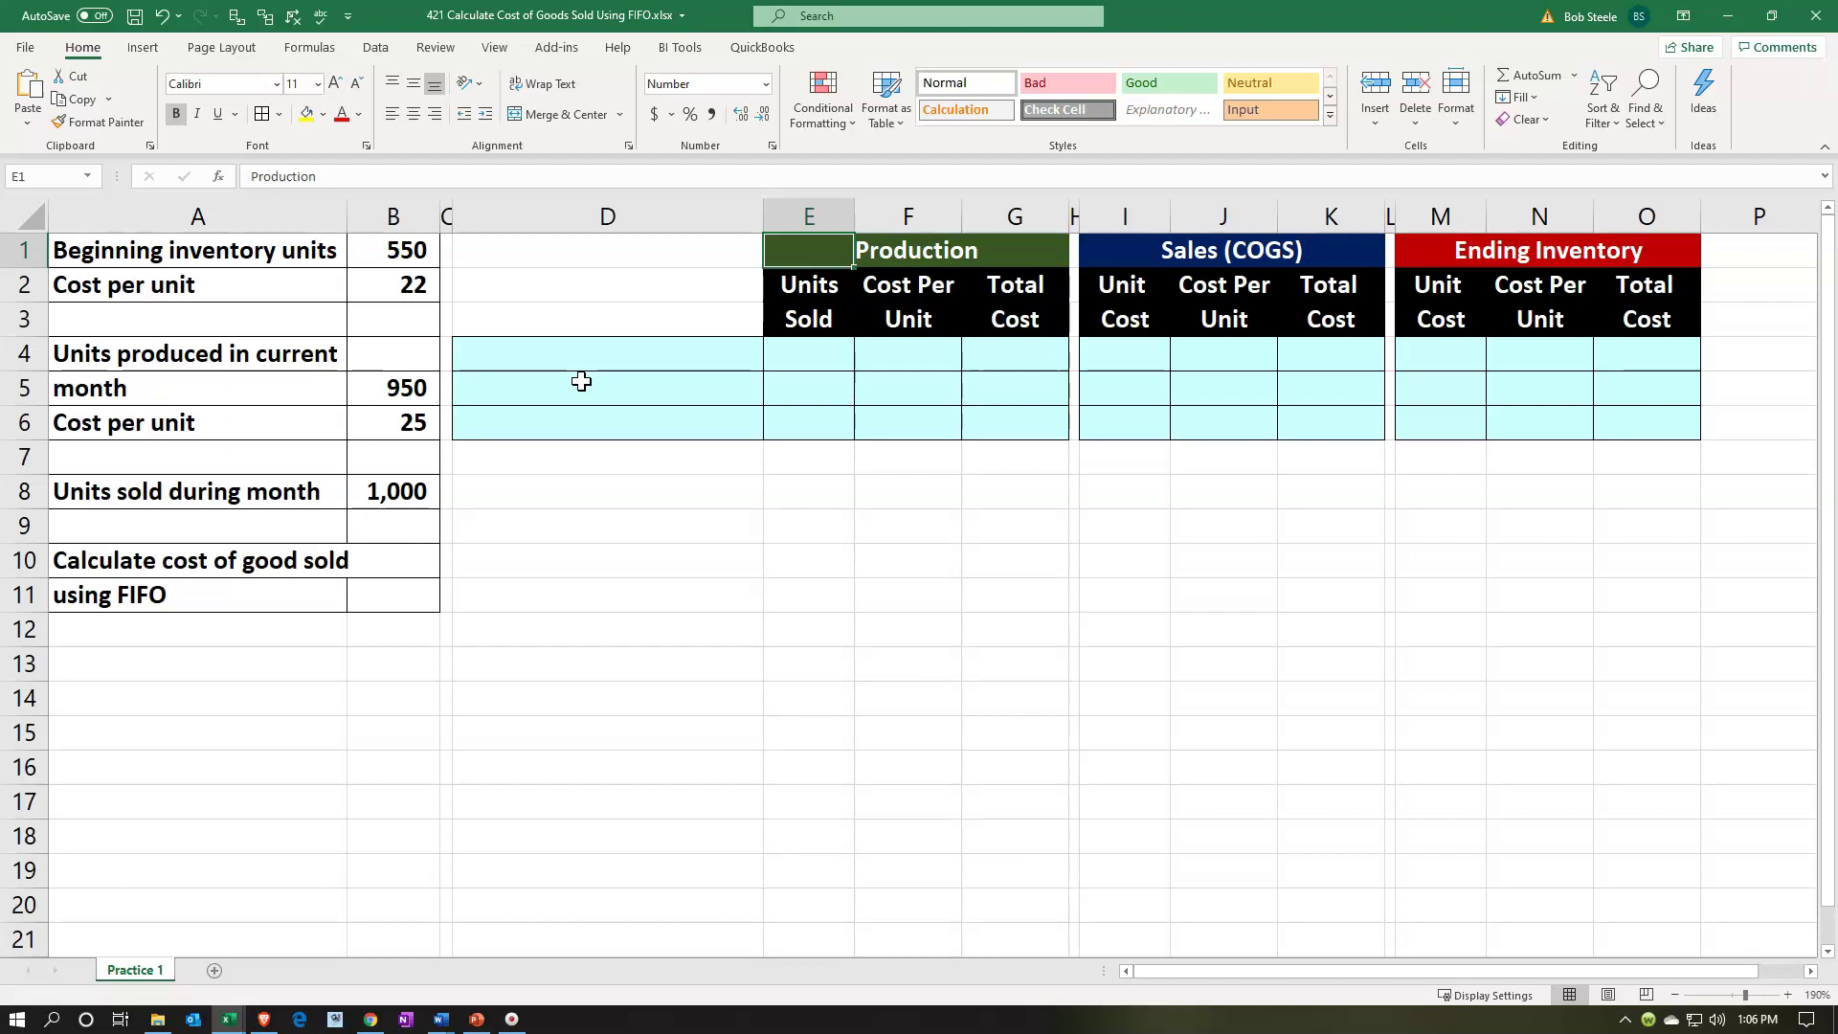
pyautogui.press('Down')
pyautogui.press('Down')
pyautogui.press('Down')
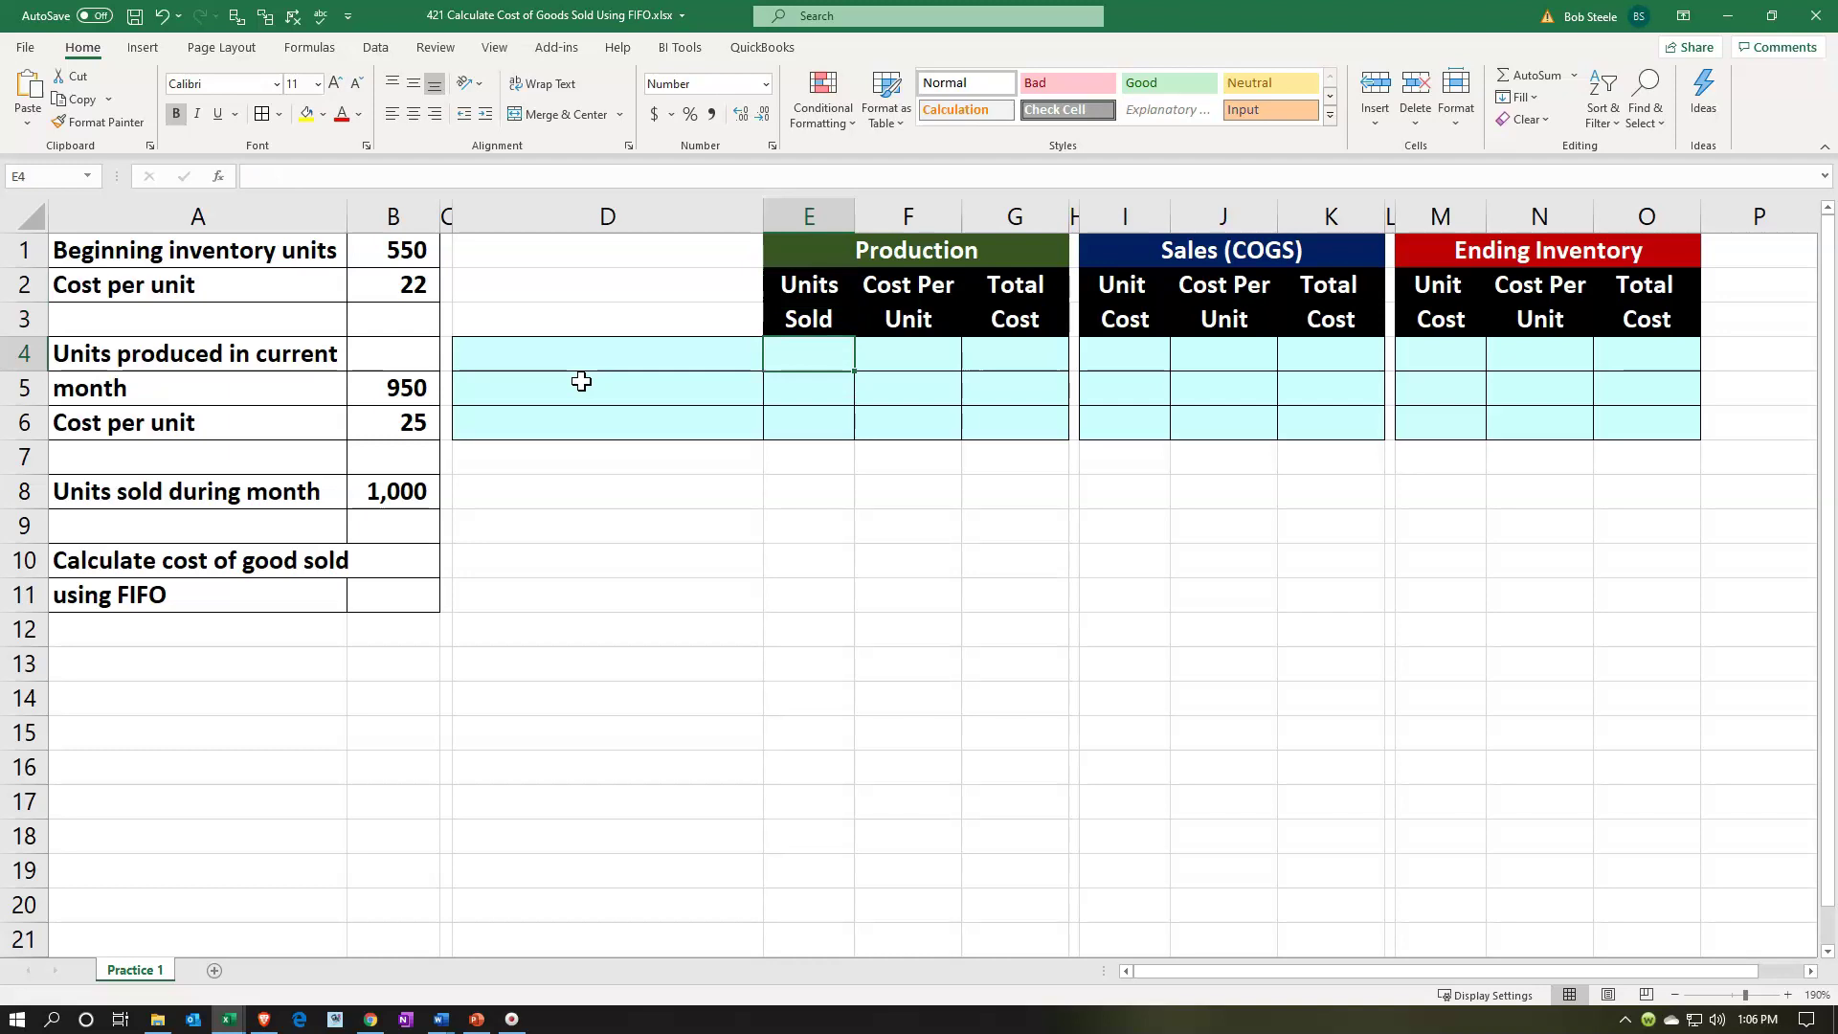
pyautogui.press('Right')
pyautogui.press('Right')
pyautogui.press('Right')
pyautogui.press('Right')
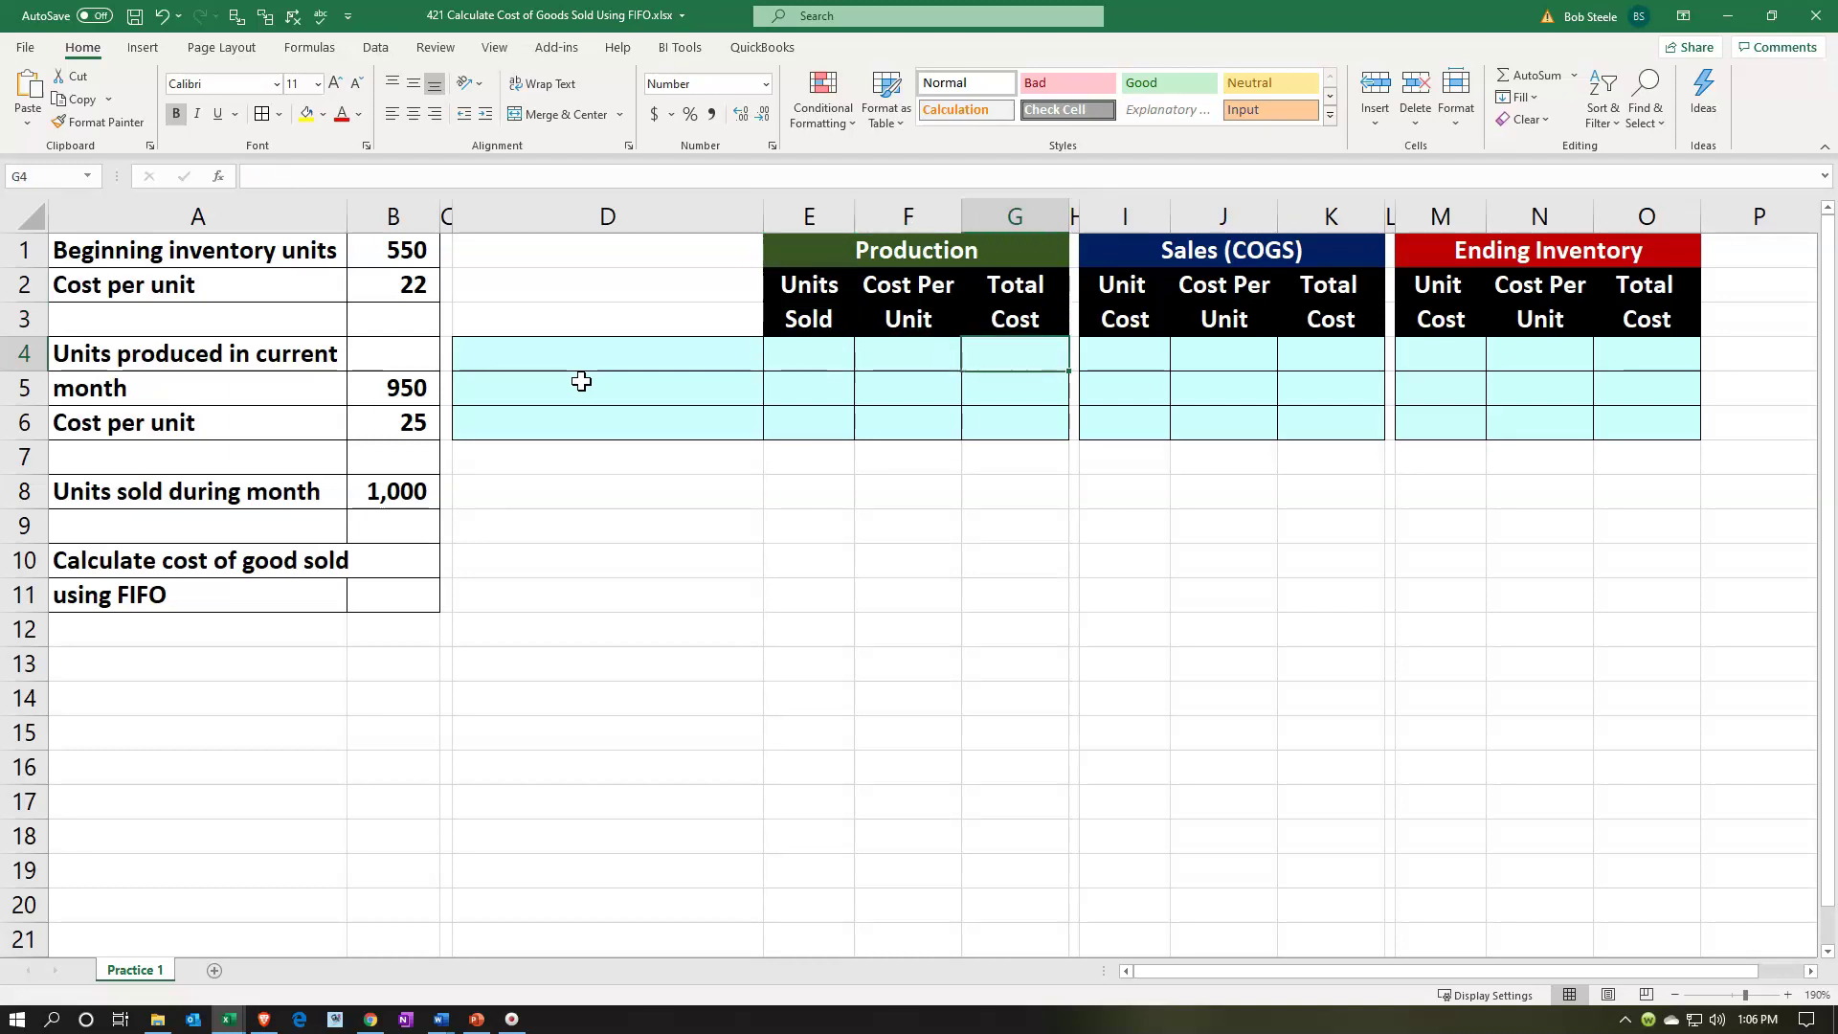
pyautogui.press('Up')
pyautogui.press('Up')
pyautogui.press('Up')
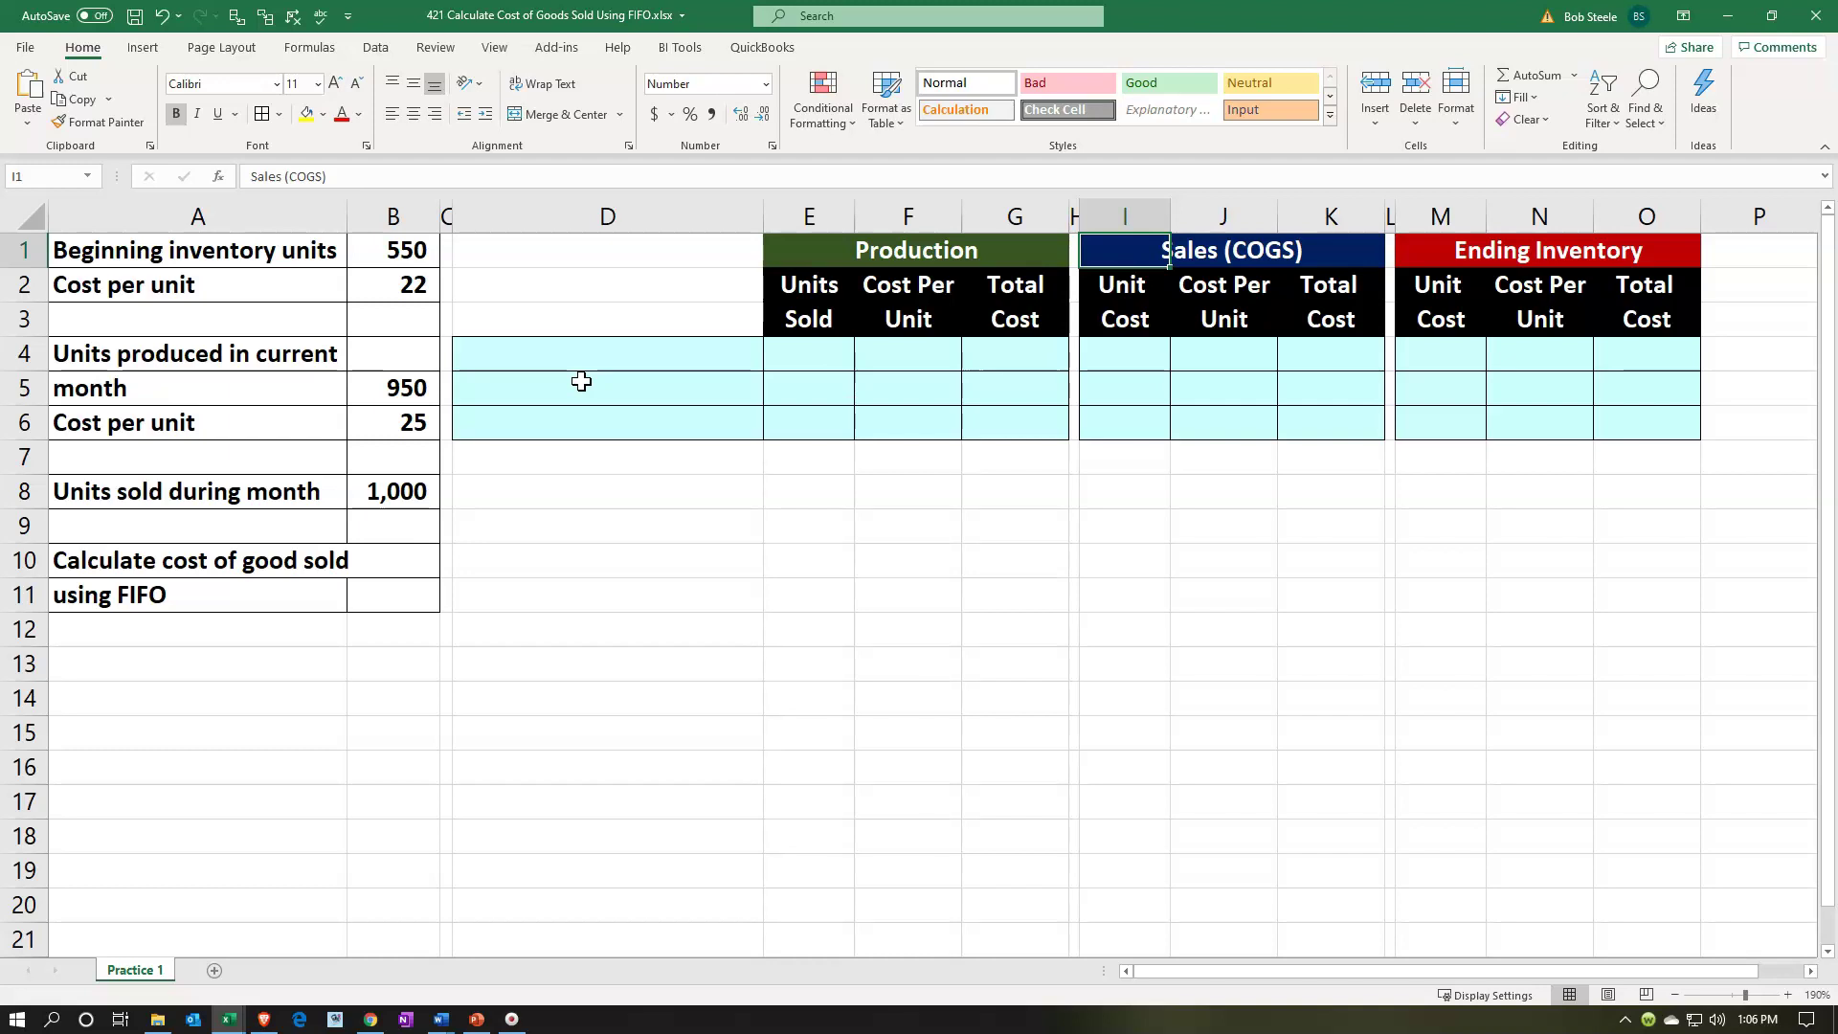
pyautogui.press('Right')
pyautogui.press('Right')
pyautogui.press('Right')
pyautogui.press('Right')
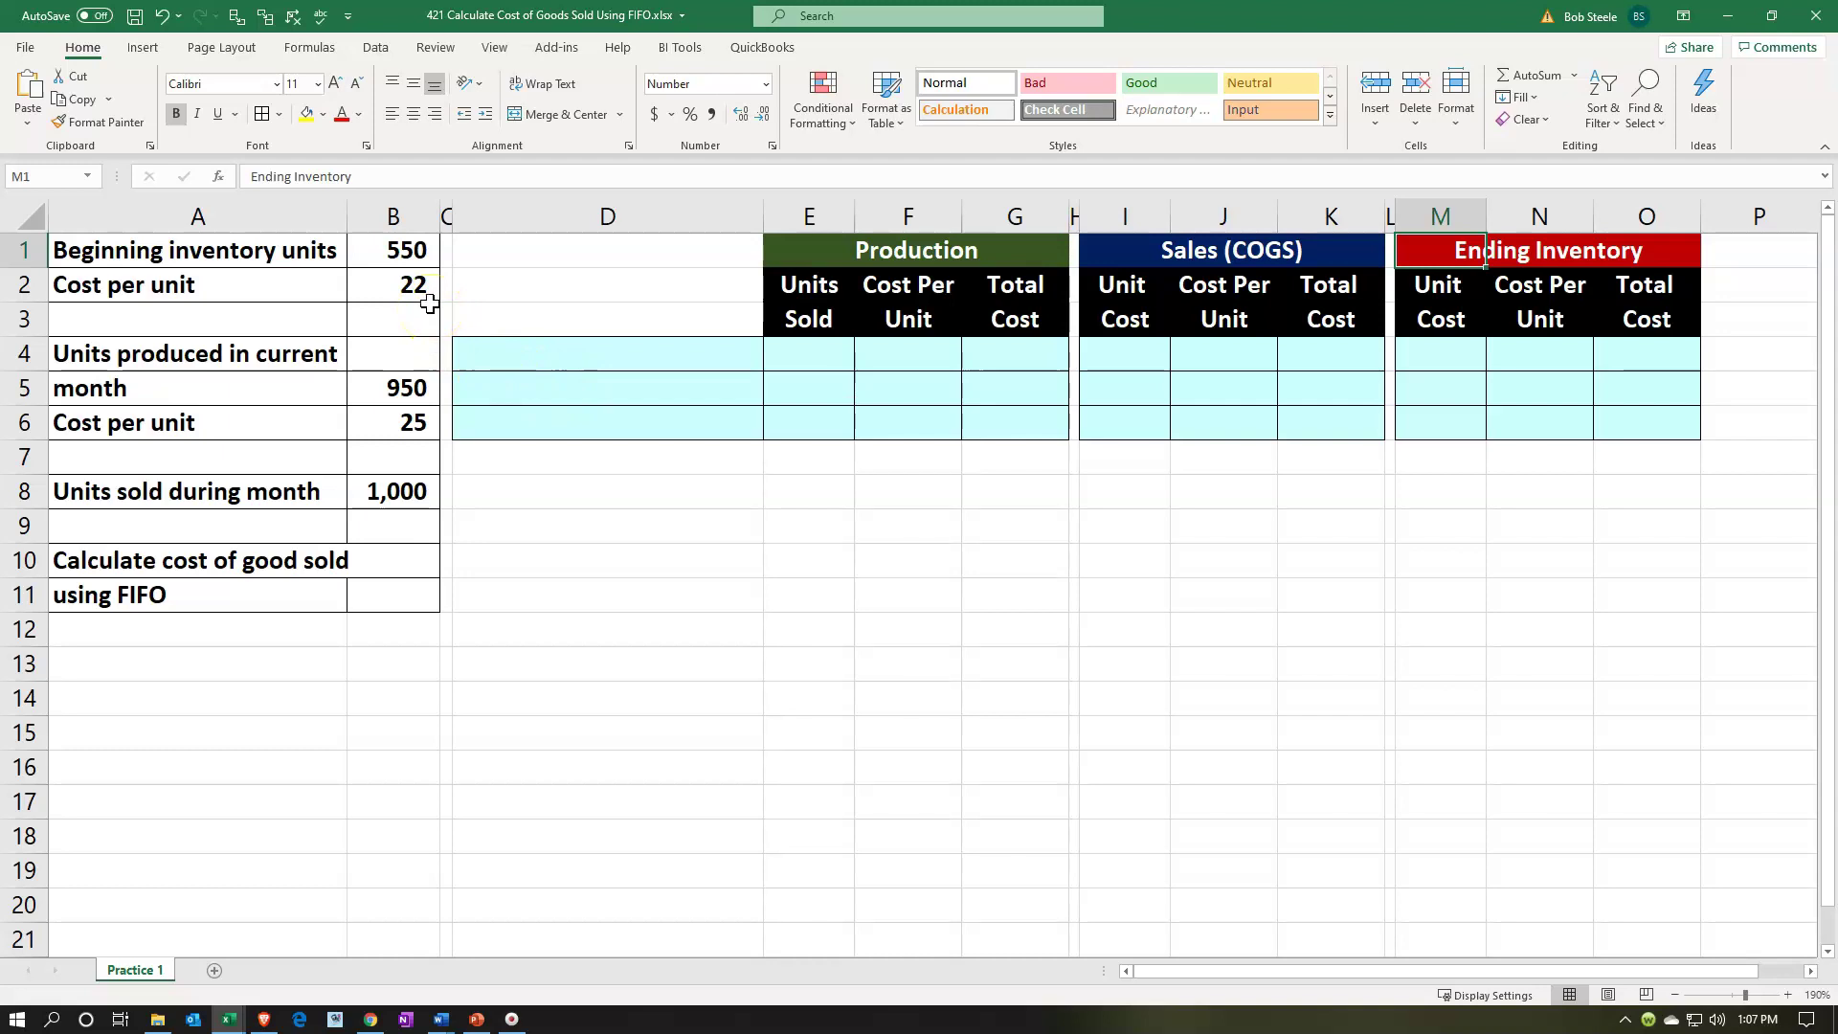
pyautogui.click(423, 293)
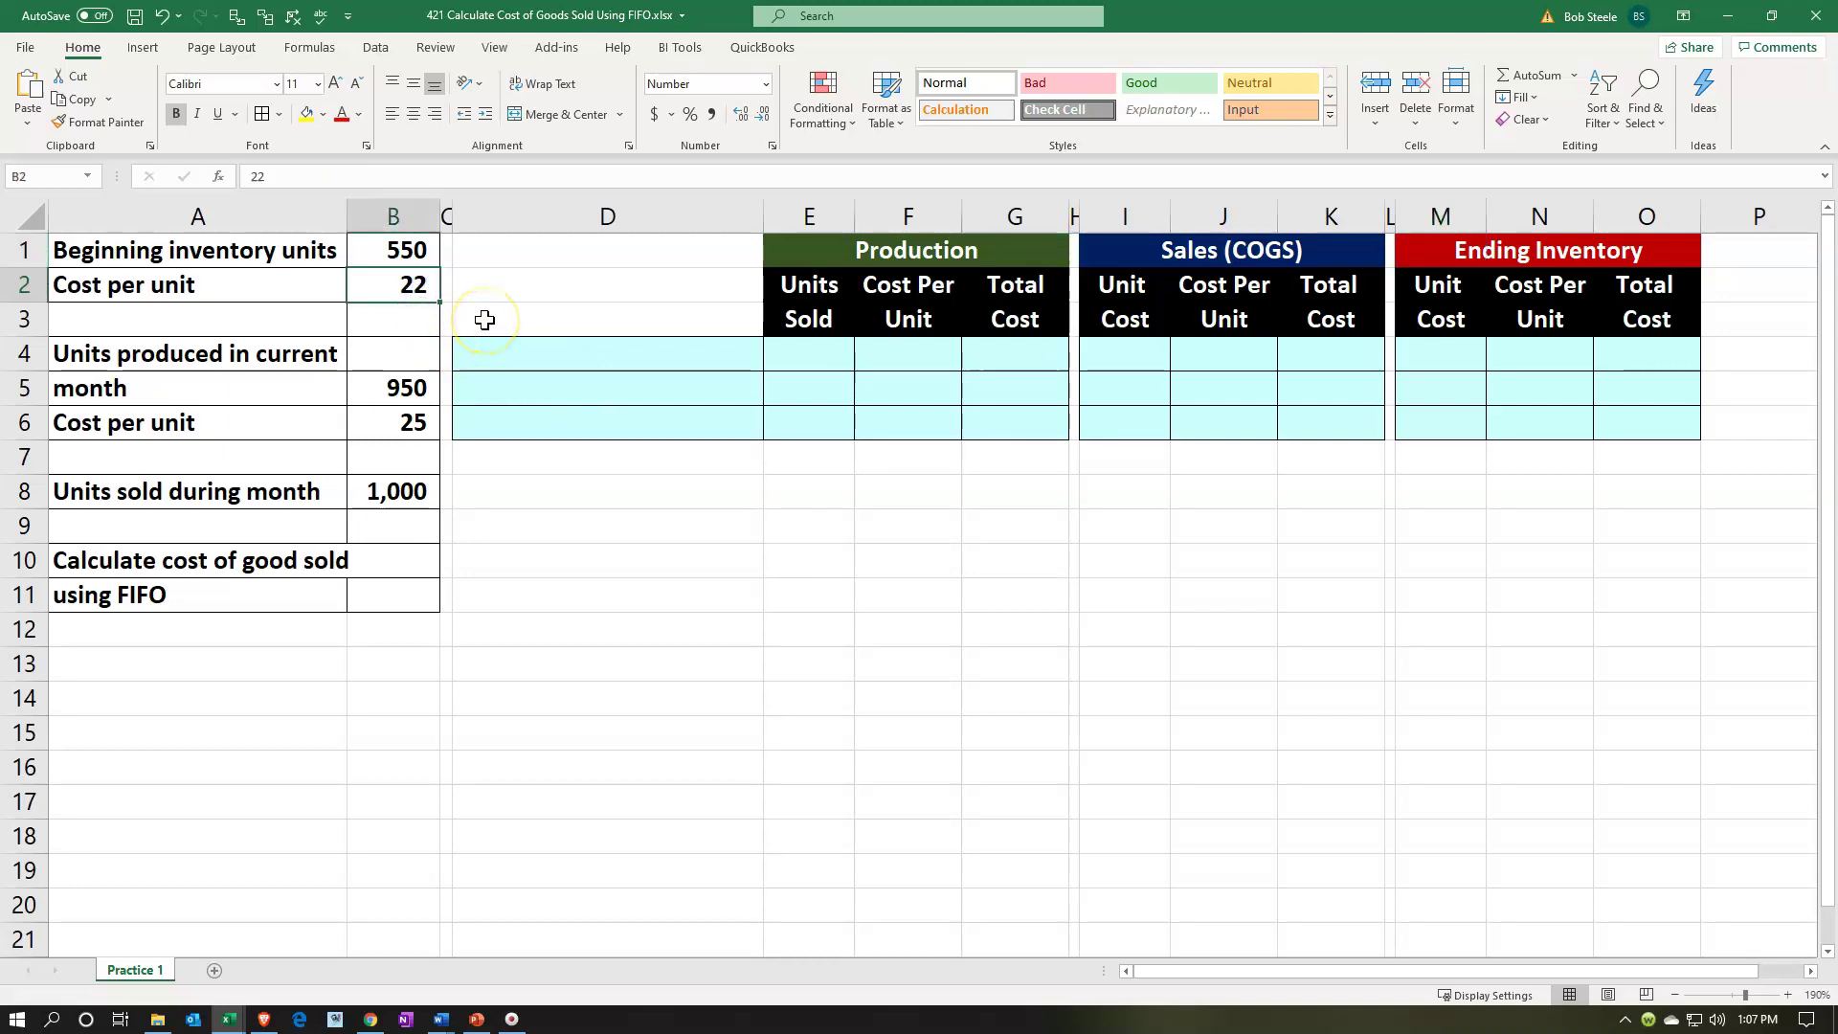
pyautogui.press('Down')
pyautogui.press('Down')
pyautogui.press('Down')
pyautogui.press('Down')
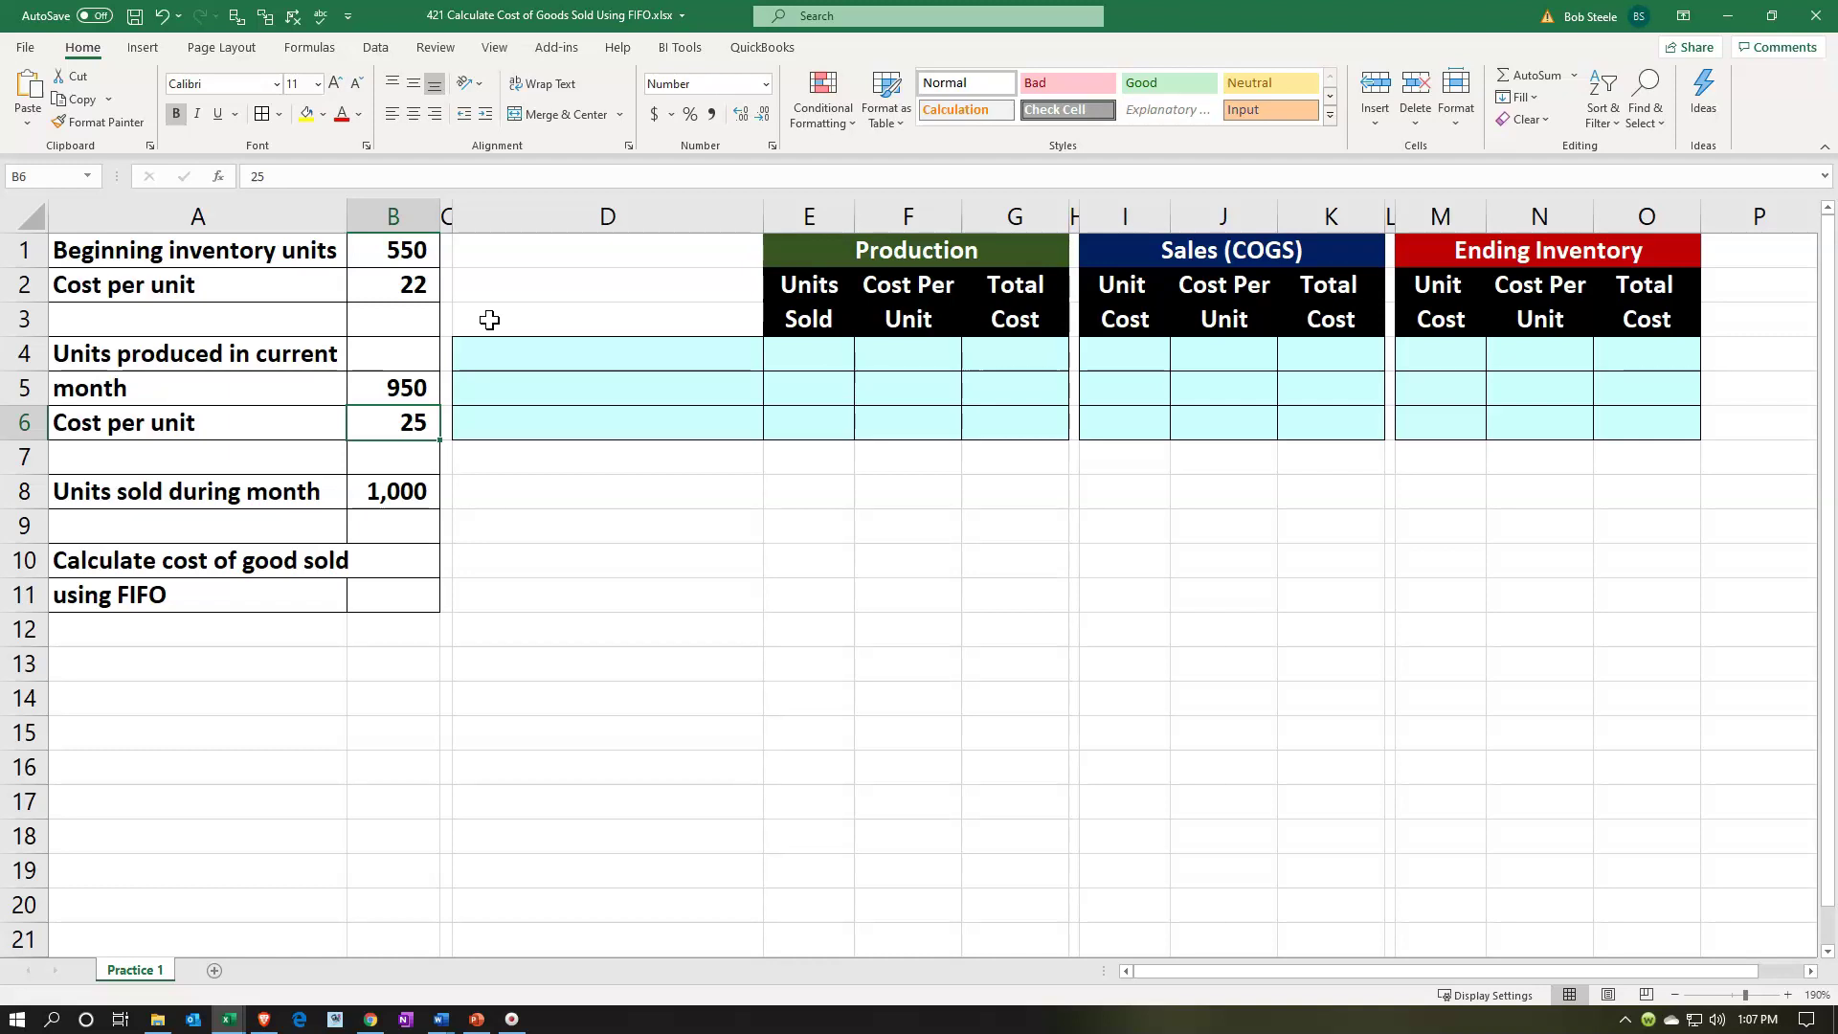
pyautogui.click(496, 346)
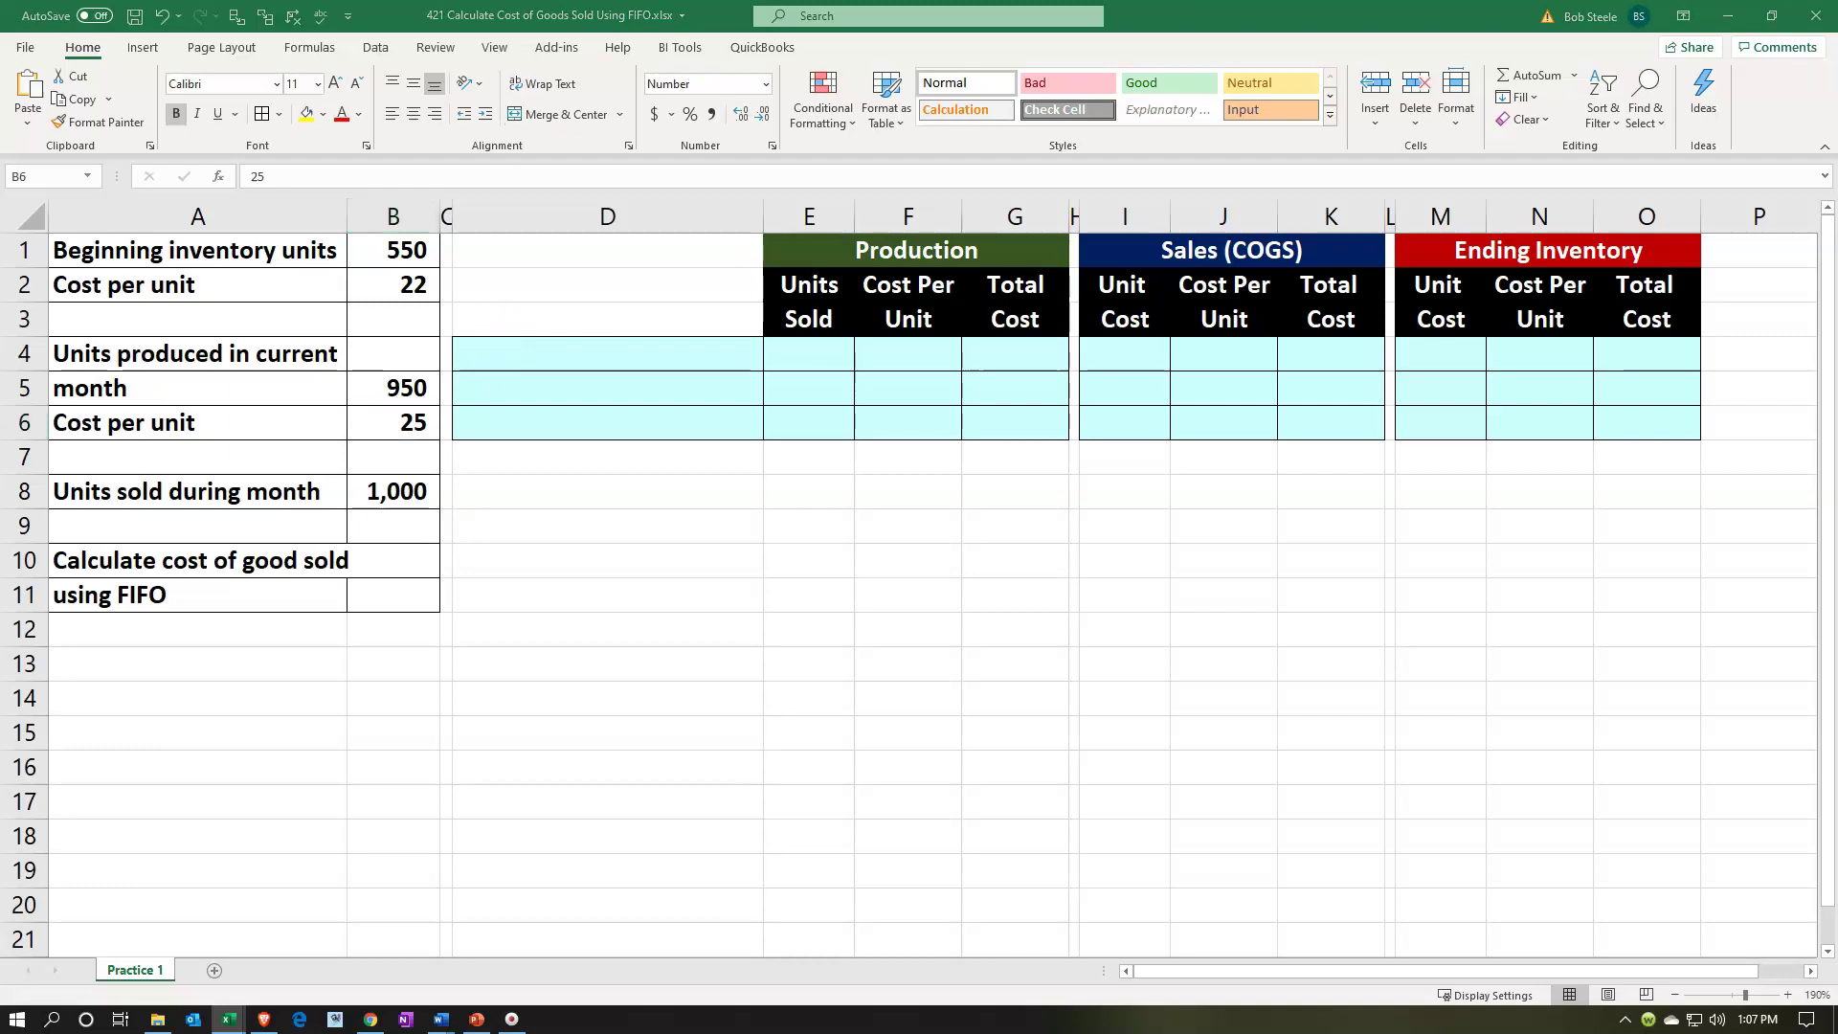
# Paste the Beginning inventory label into D4 and link E4 to the 550 units (=B1)
pyautogui.click(570, 29)
pyautogui.click(499, 356)
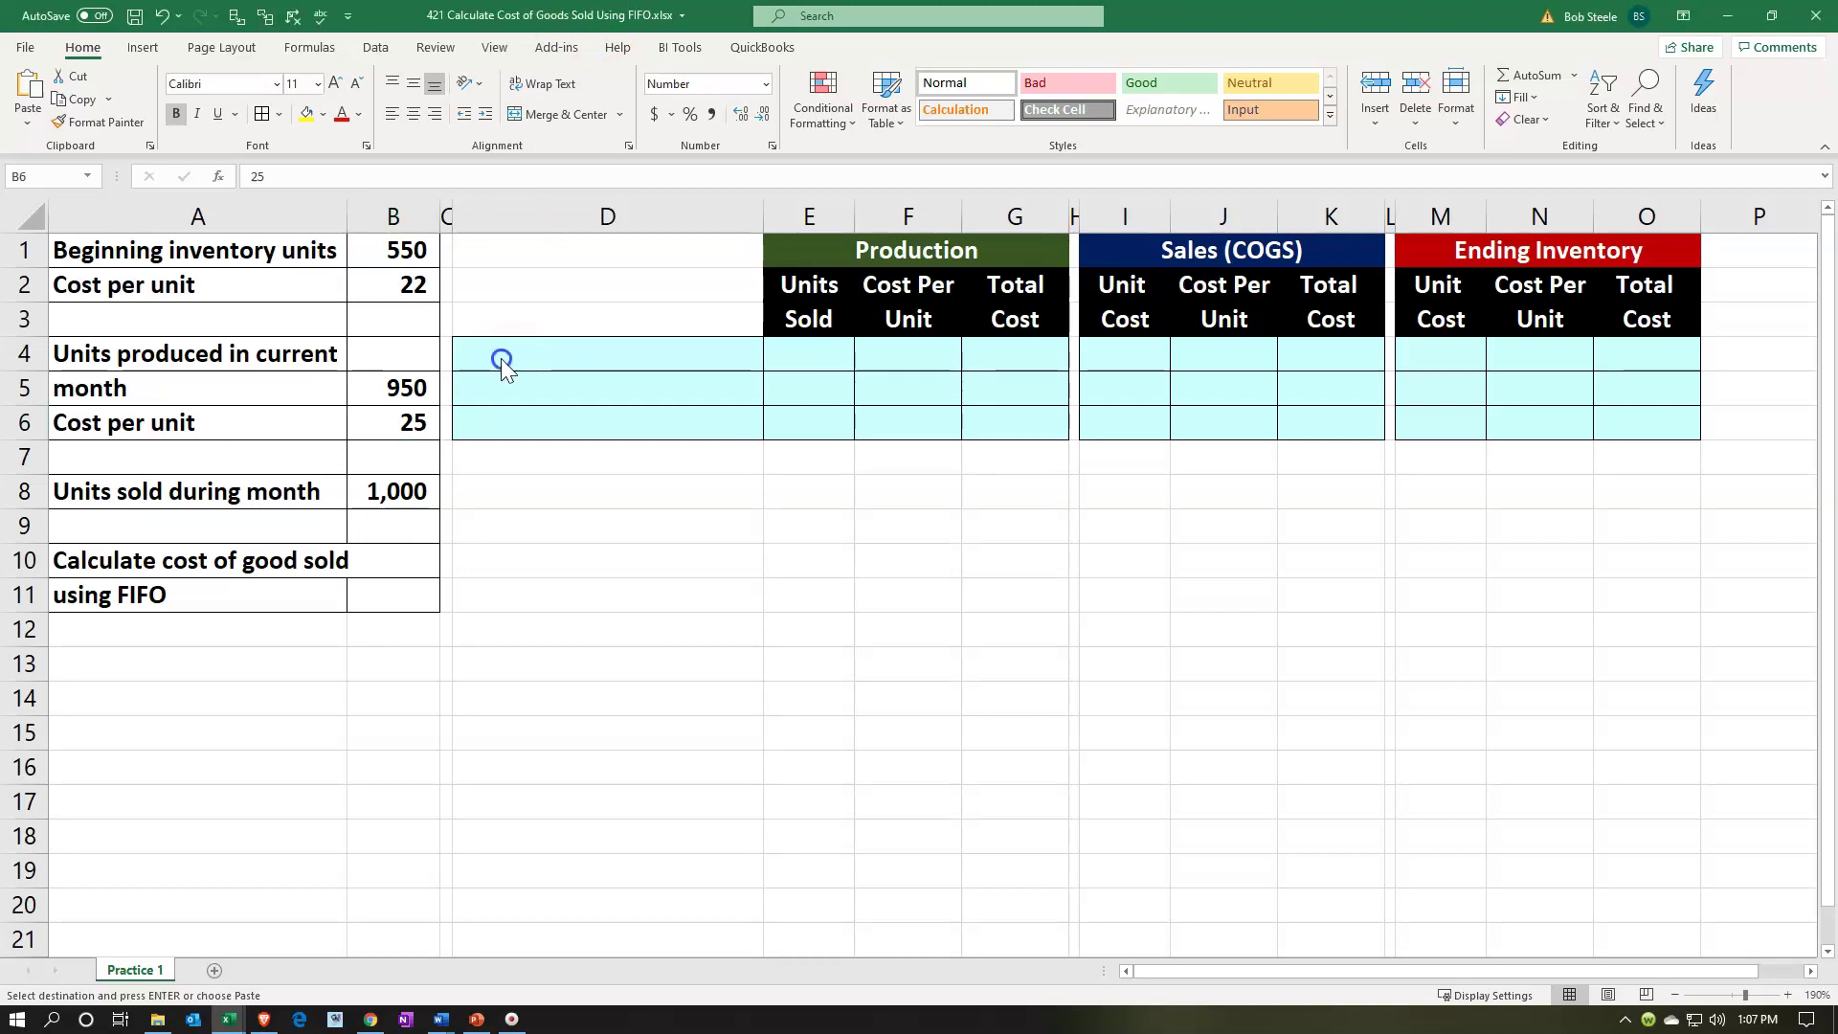
pyautogui.write('Beginning inventory')
pyautogui.press('Right')
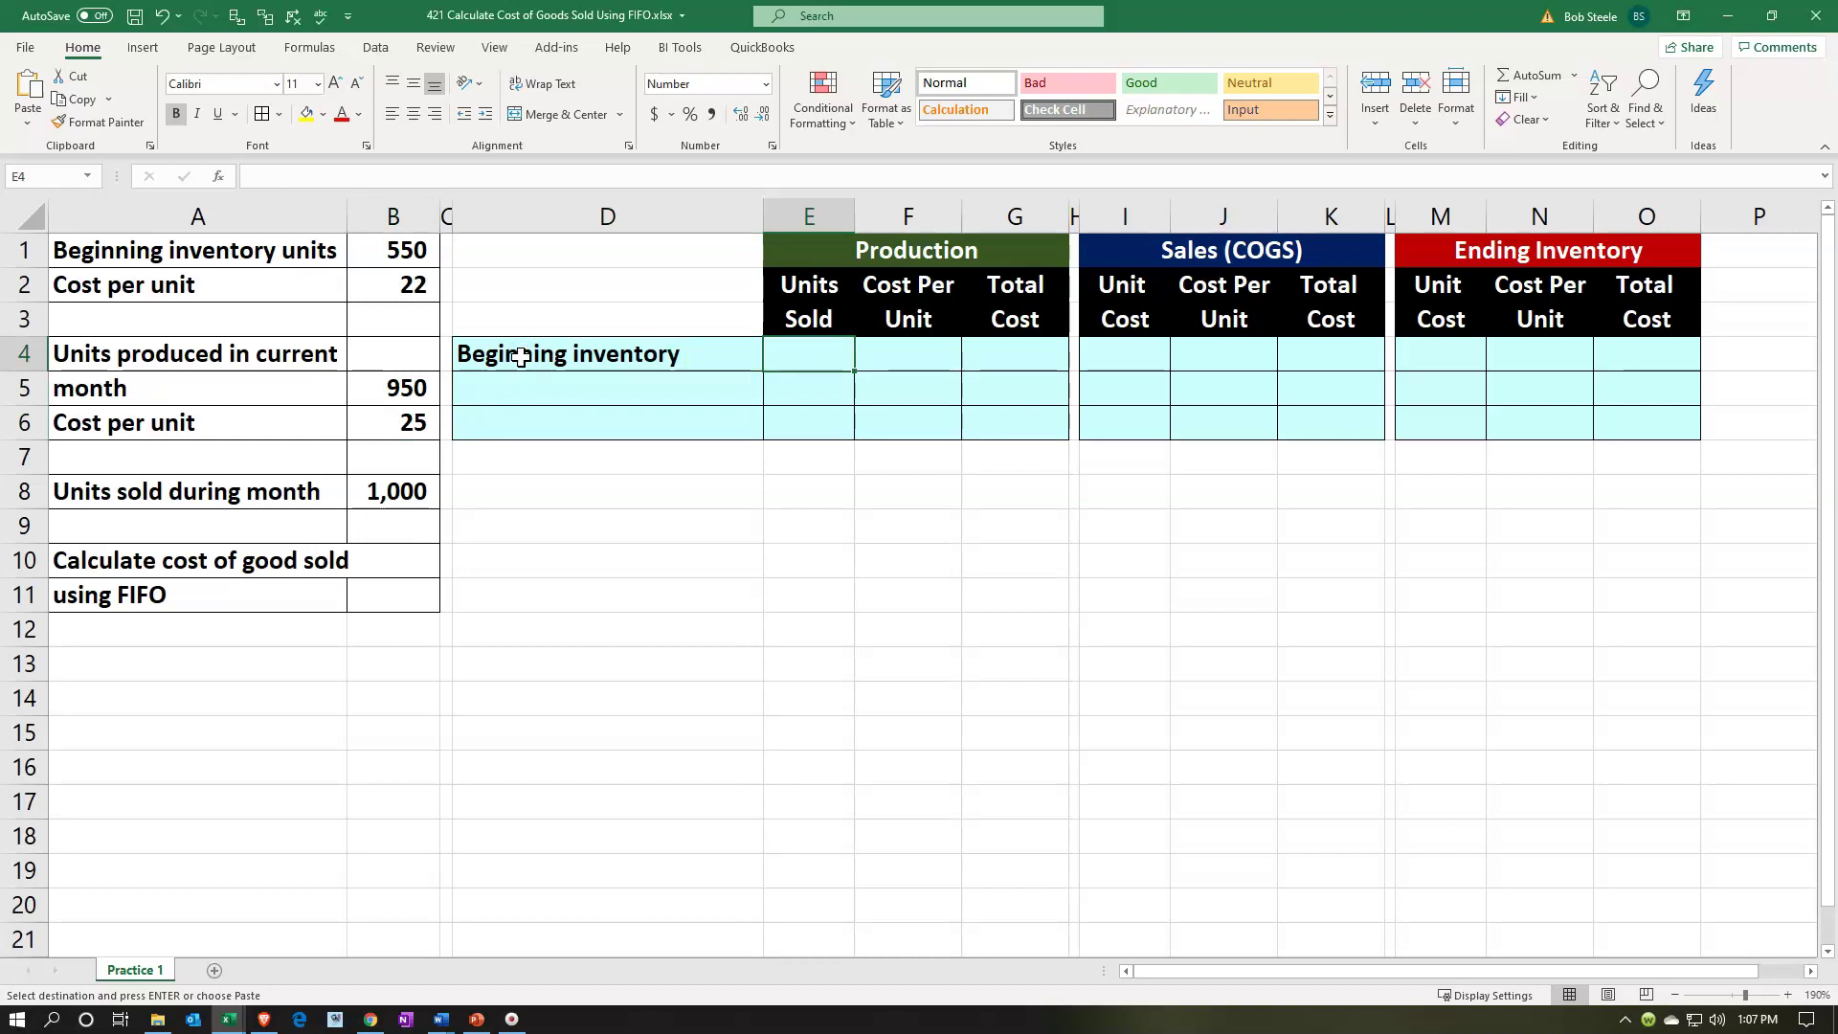
pyautogui.write('=')
pyautogui.press('Left')
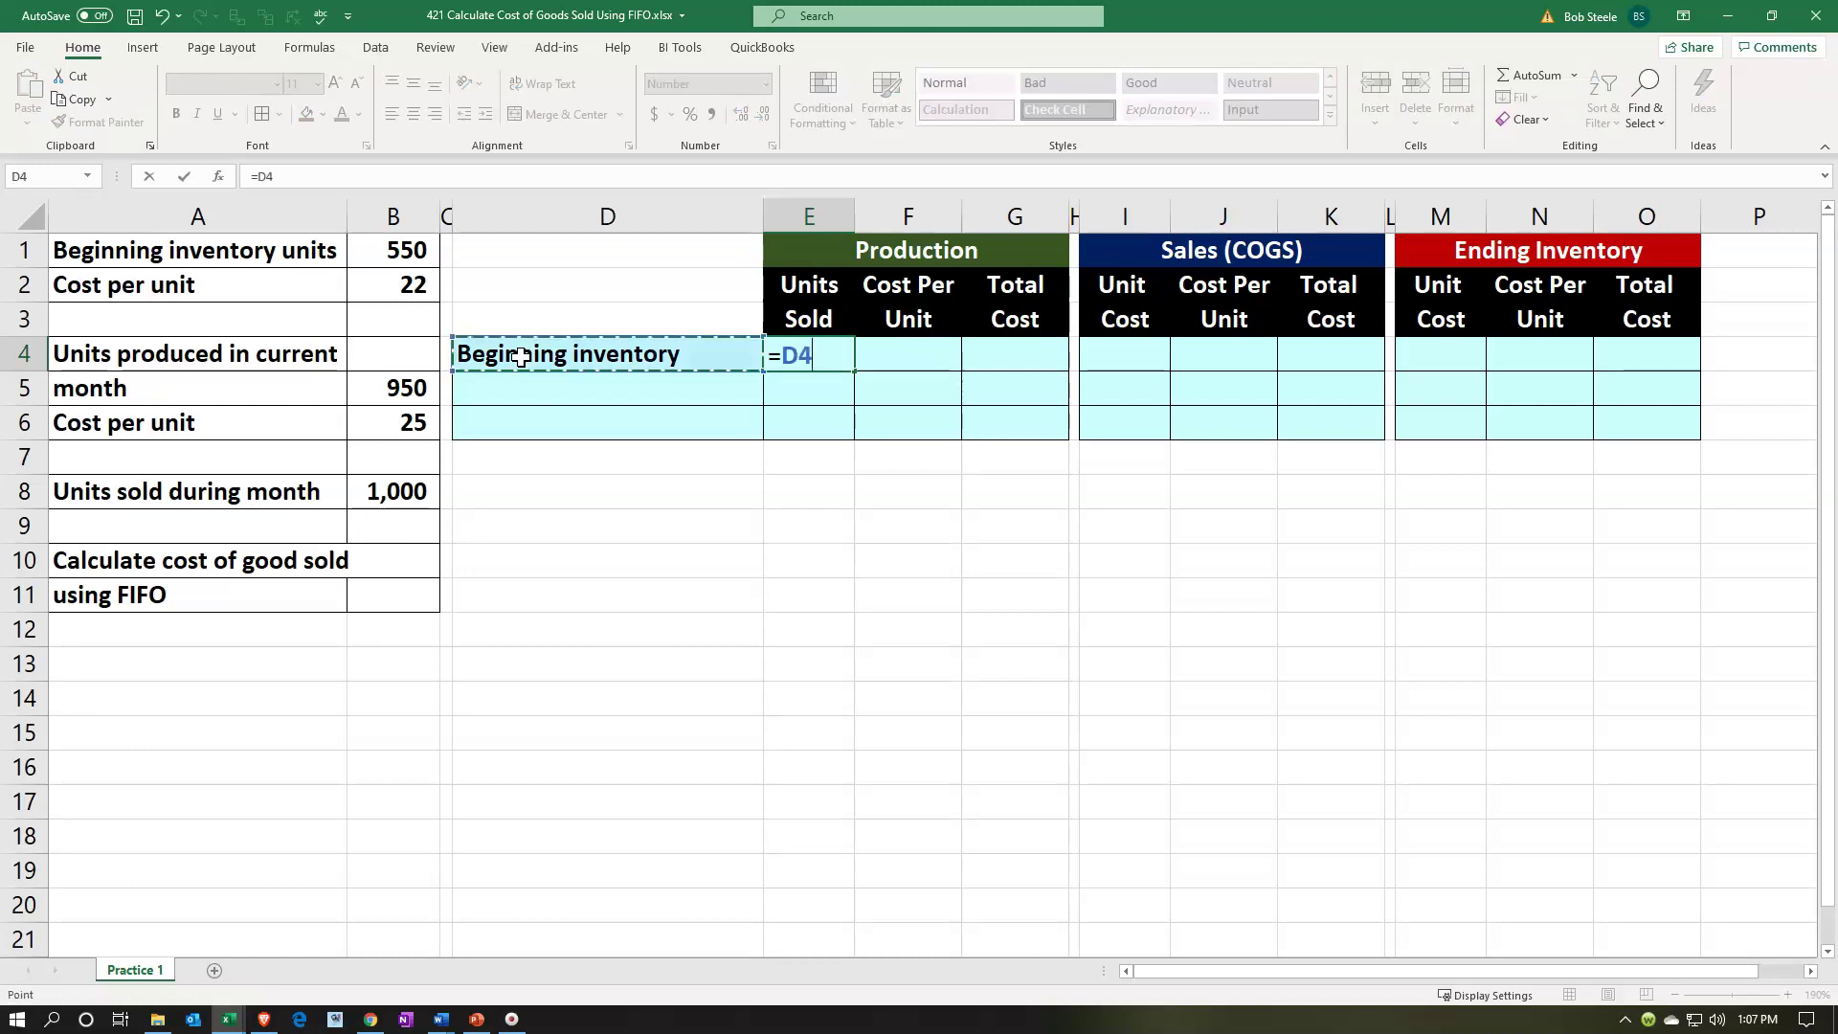
pyautogui.press('Left')
pyautogui.press('Left')
pyautogui.press('Up')
pyautogui.press('Up')
pyautogui.press('Up')
pyautogui.press('Tab')
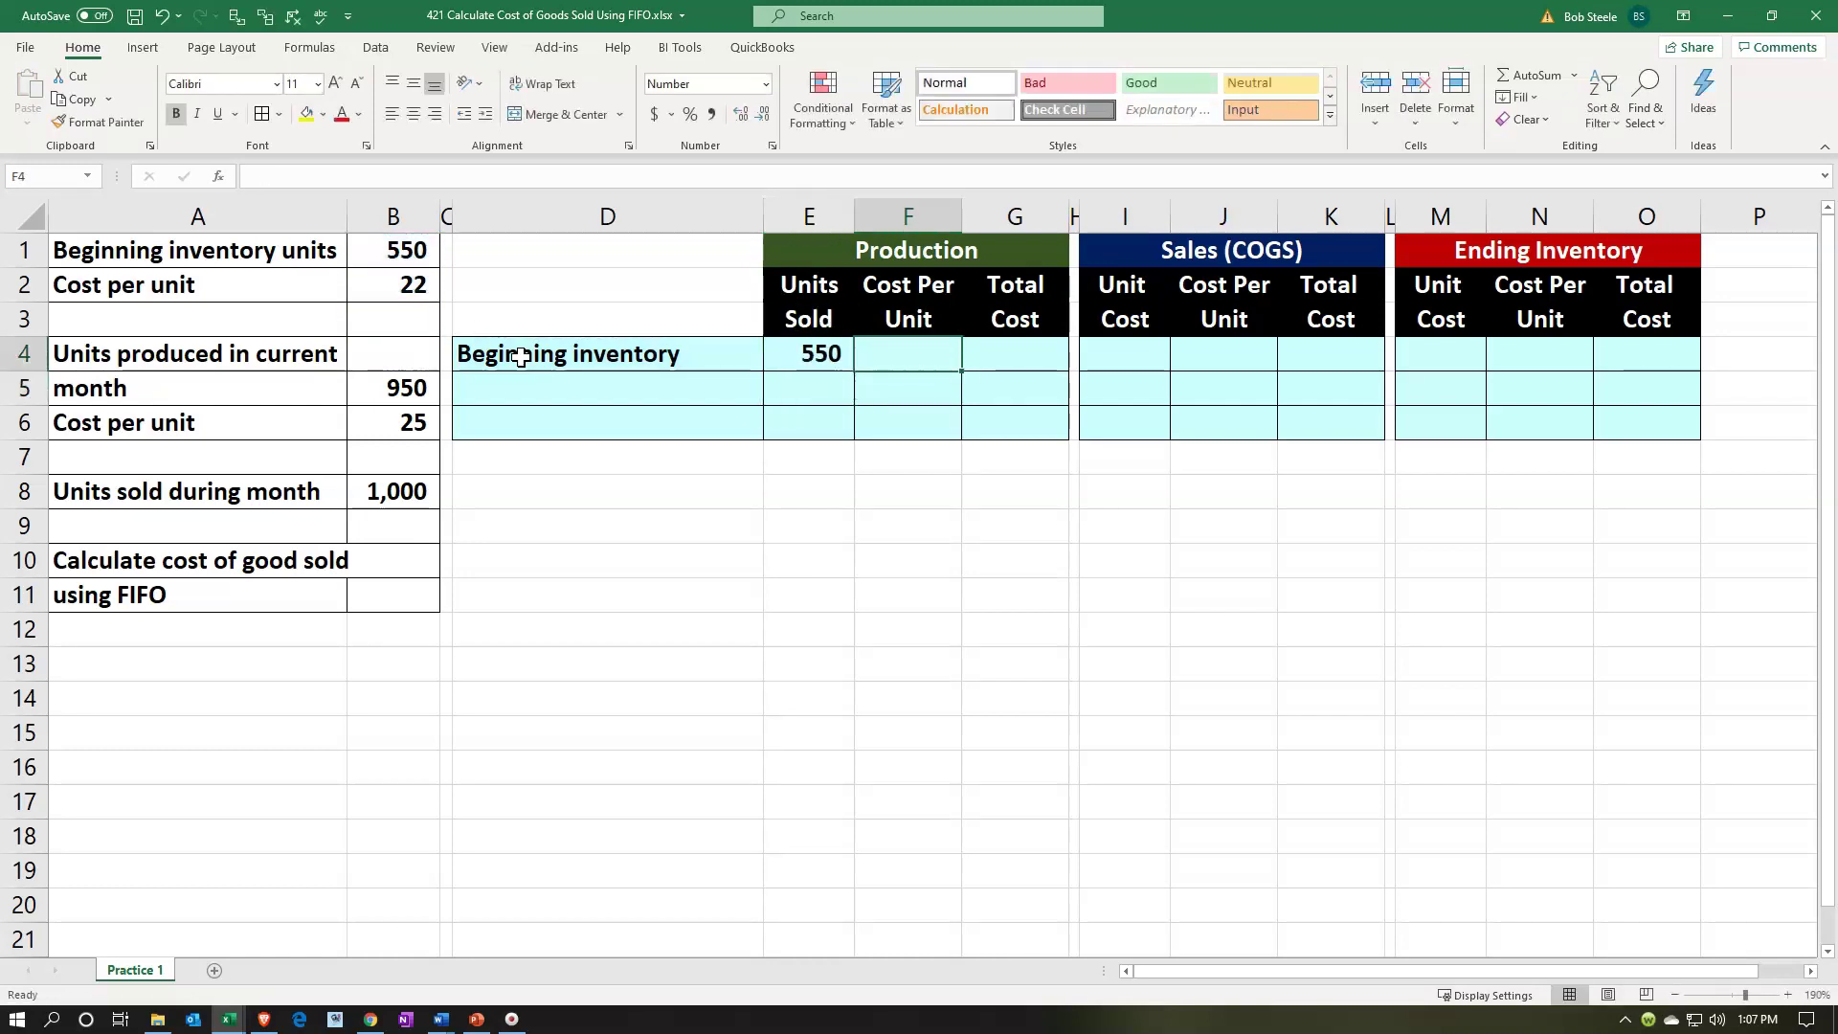
# Link F4 to the 22 unit cost (=B2) and compute the 12,100 total in G4 (=E4*F4)
pyautogui.write('=')
pyautogui.press('Left')
pyautogui.press('Left')
pyautogui.press('Left')
pyautogui.press('Up')
pyautogui.press('Up')
pyautogui.press('Left')
pyautogui.press('Tab')
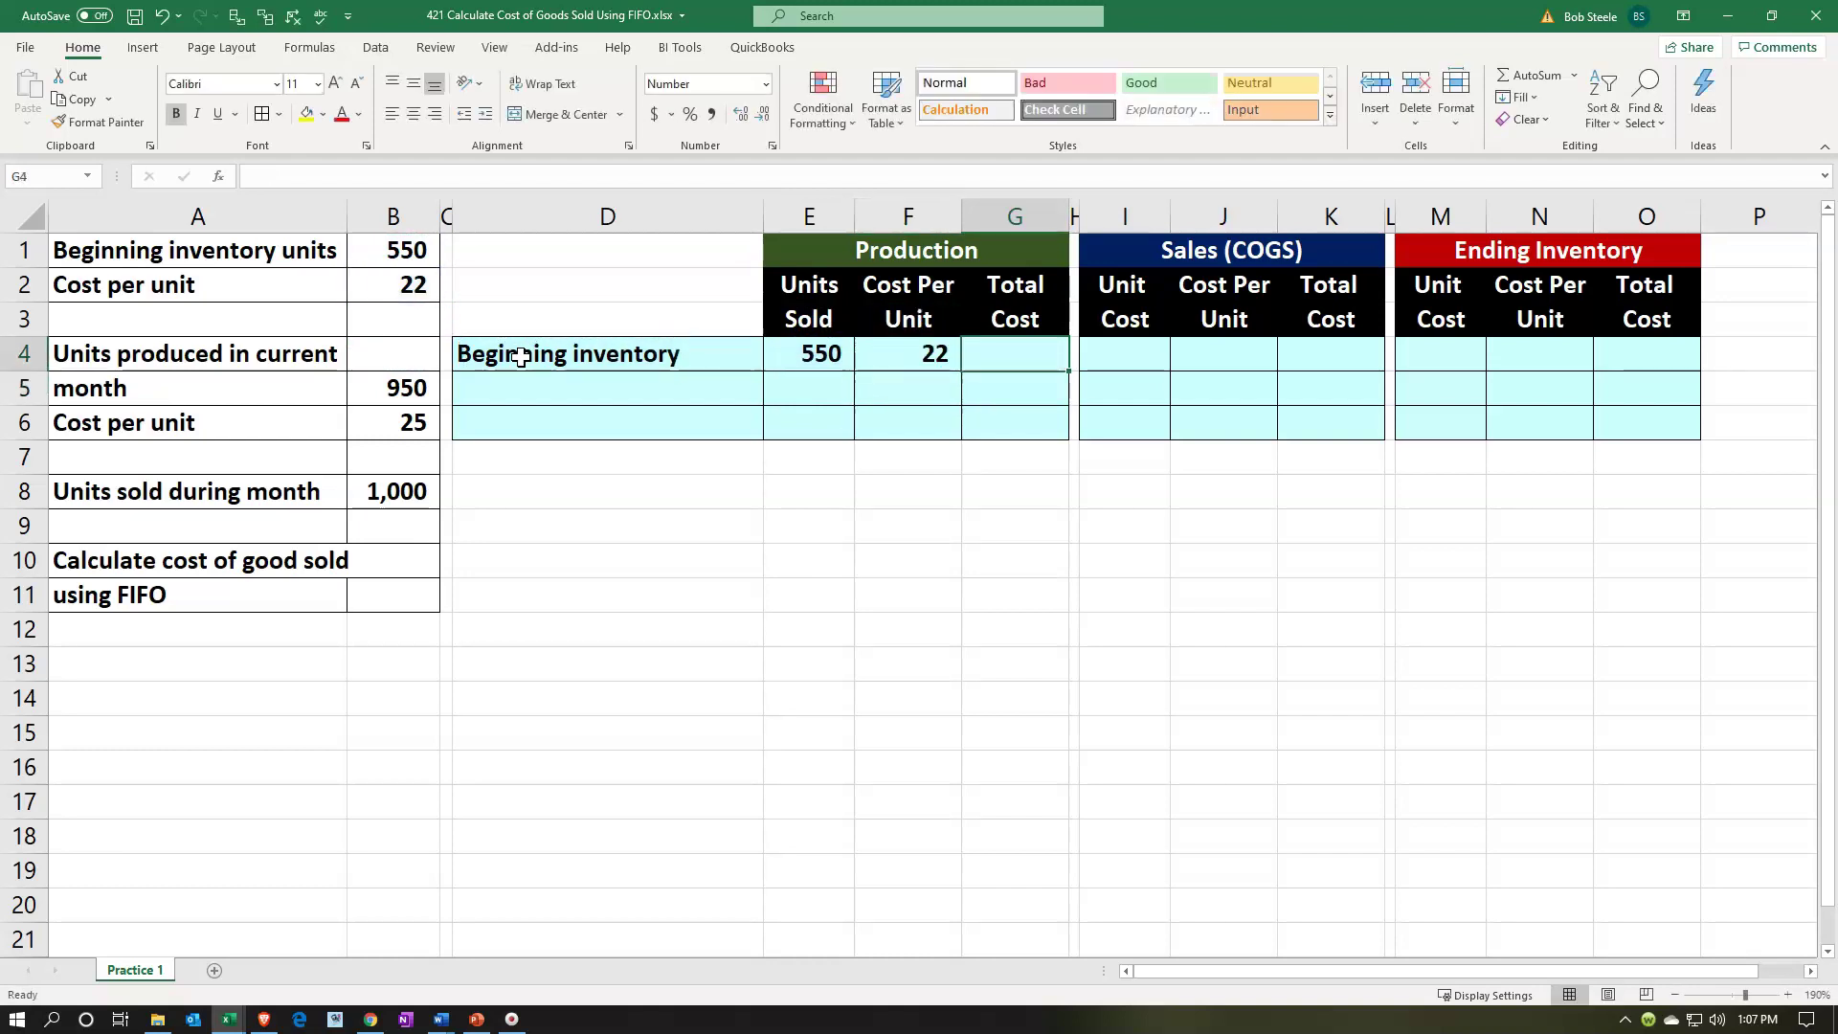
pyautogui.write('=')
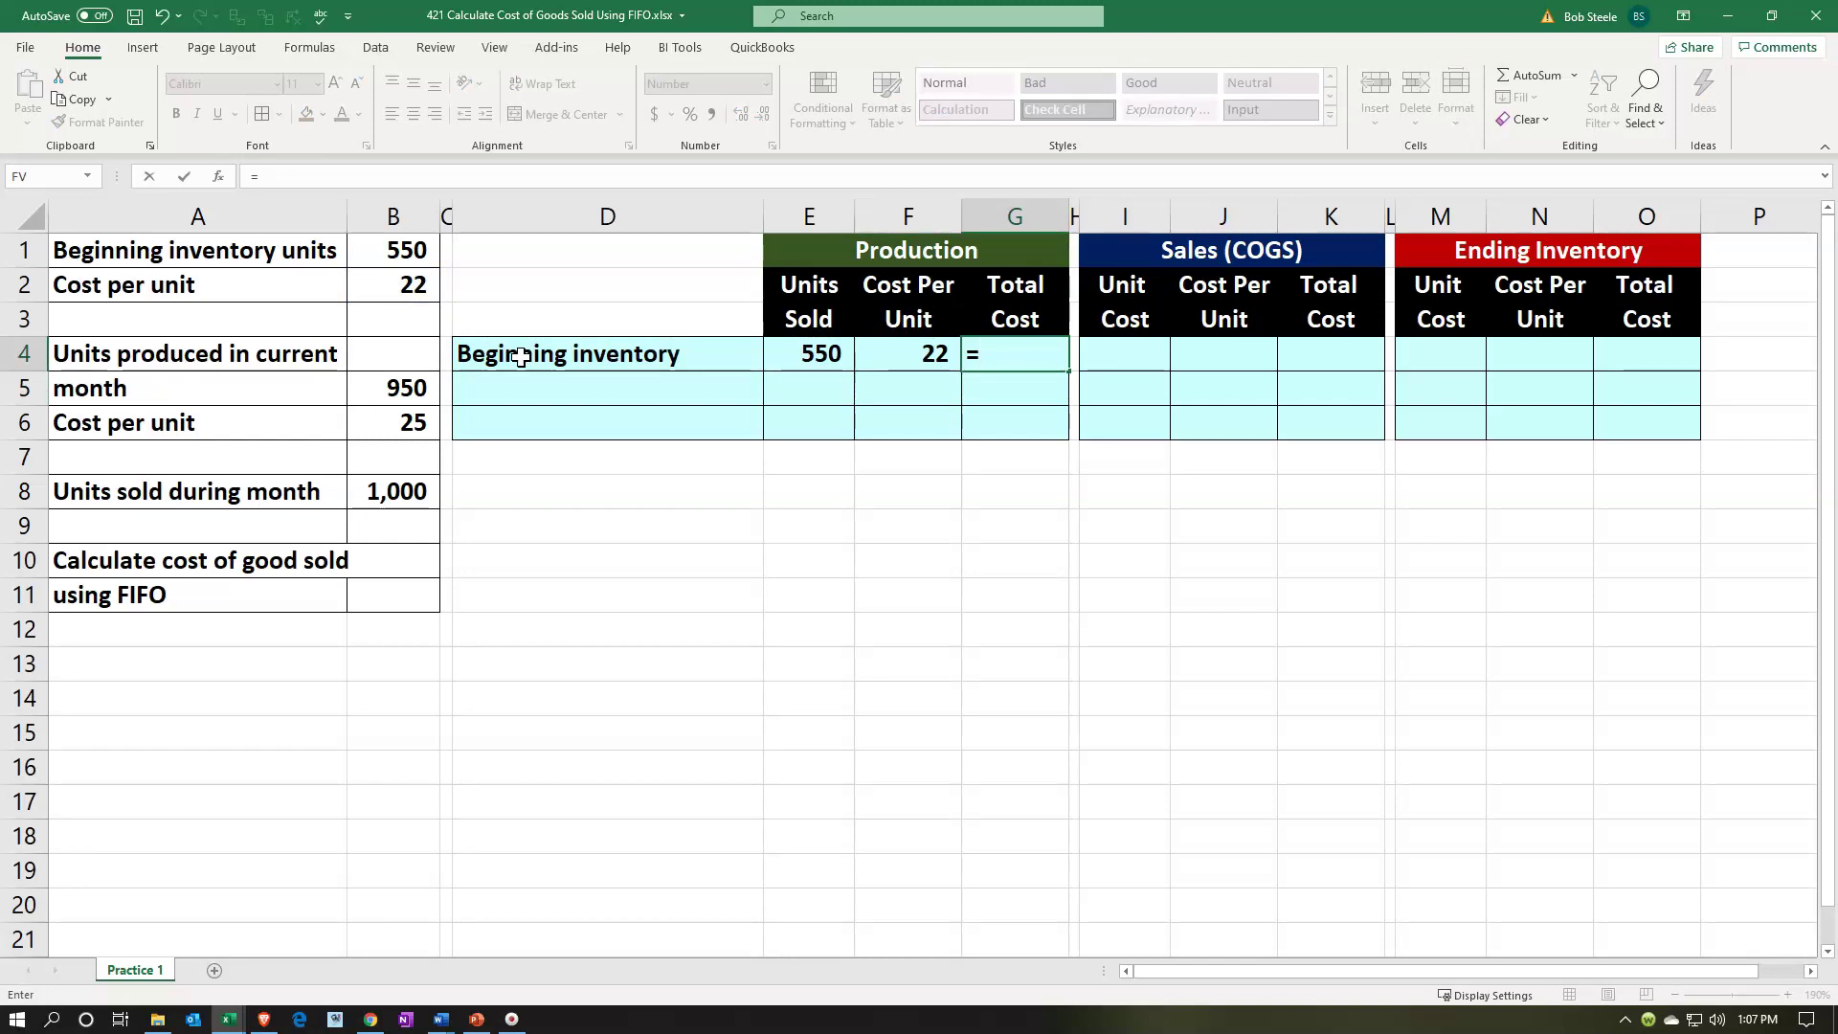
pyautogui.press('Left')
pyautogui.press('Left')
pyautogui.write('*')
pyautogui.press('Left')
pyautogui.press('Return')
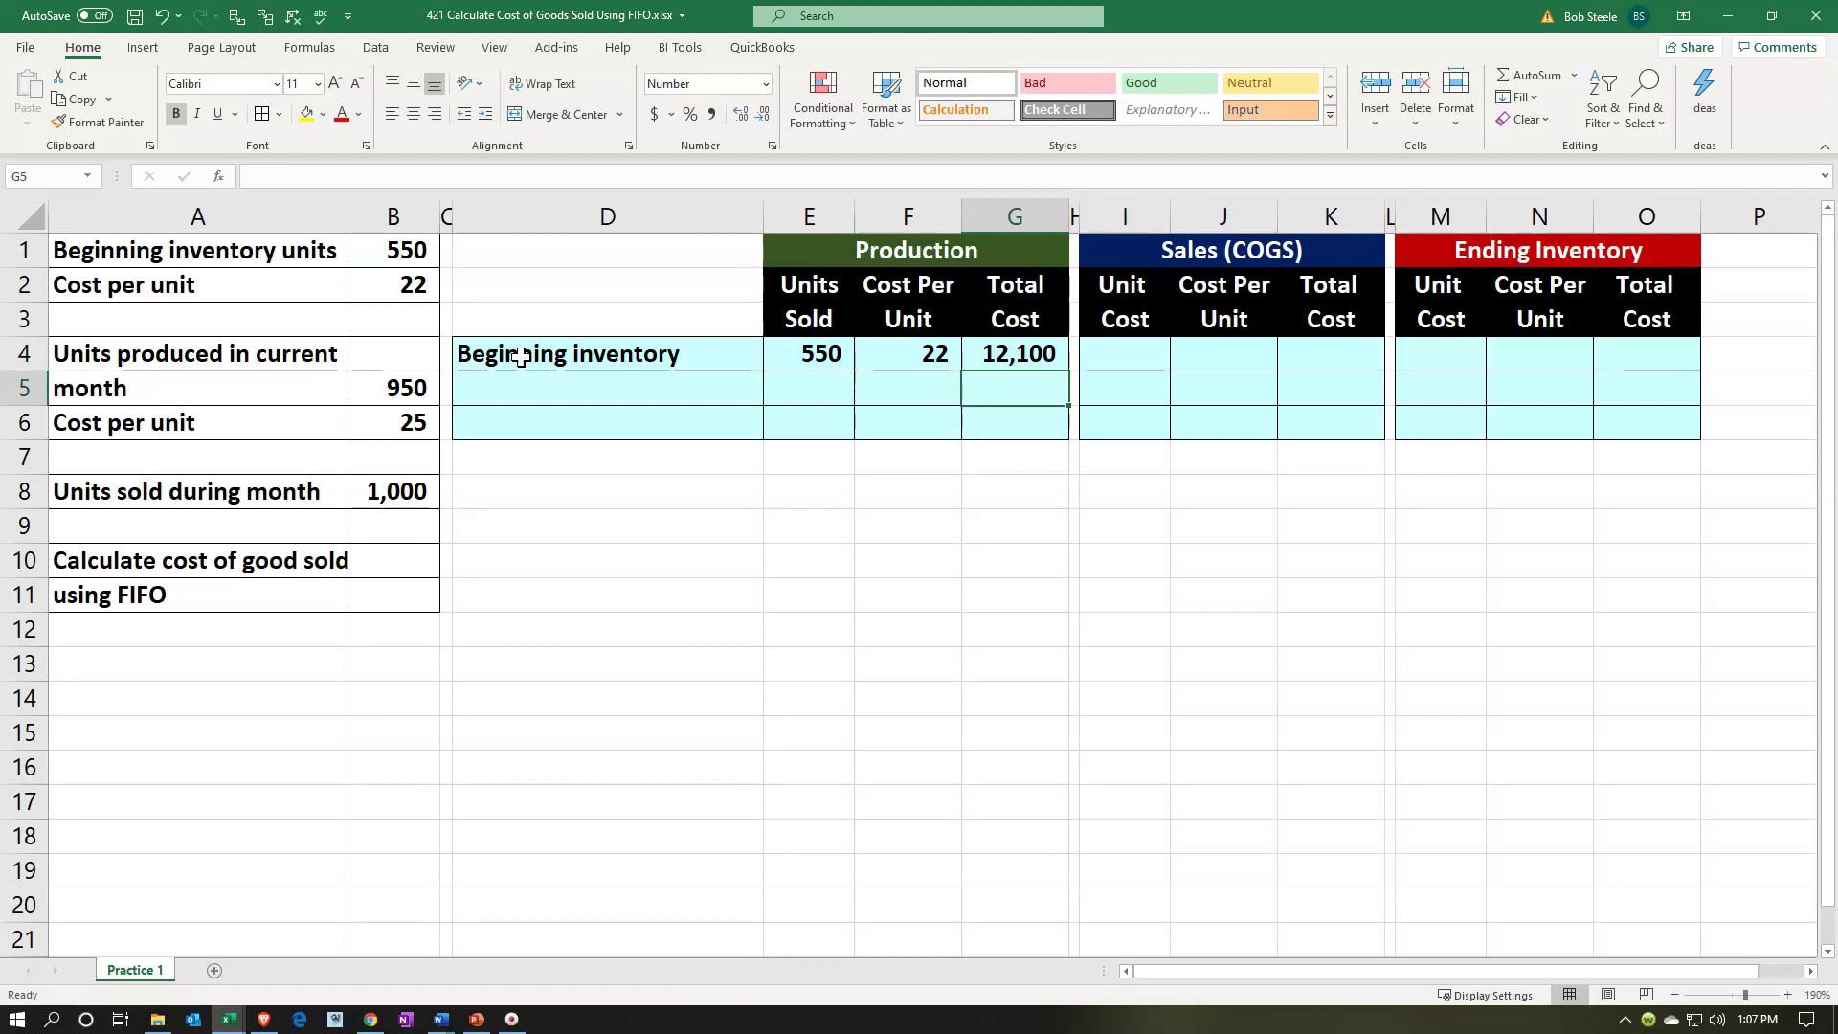
# Paste the Current month production label into D5 and link E5 to the 950 units
pyautogui.press('Left')
pyautogui.press('Left')
pyautogui.press('Left')
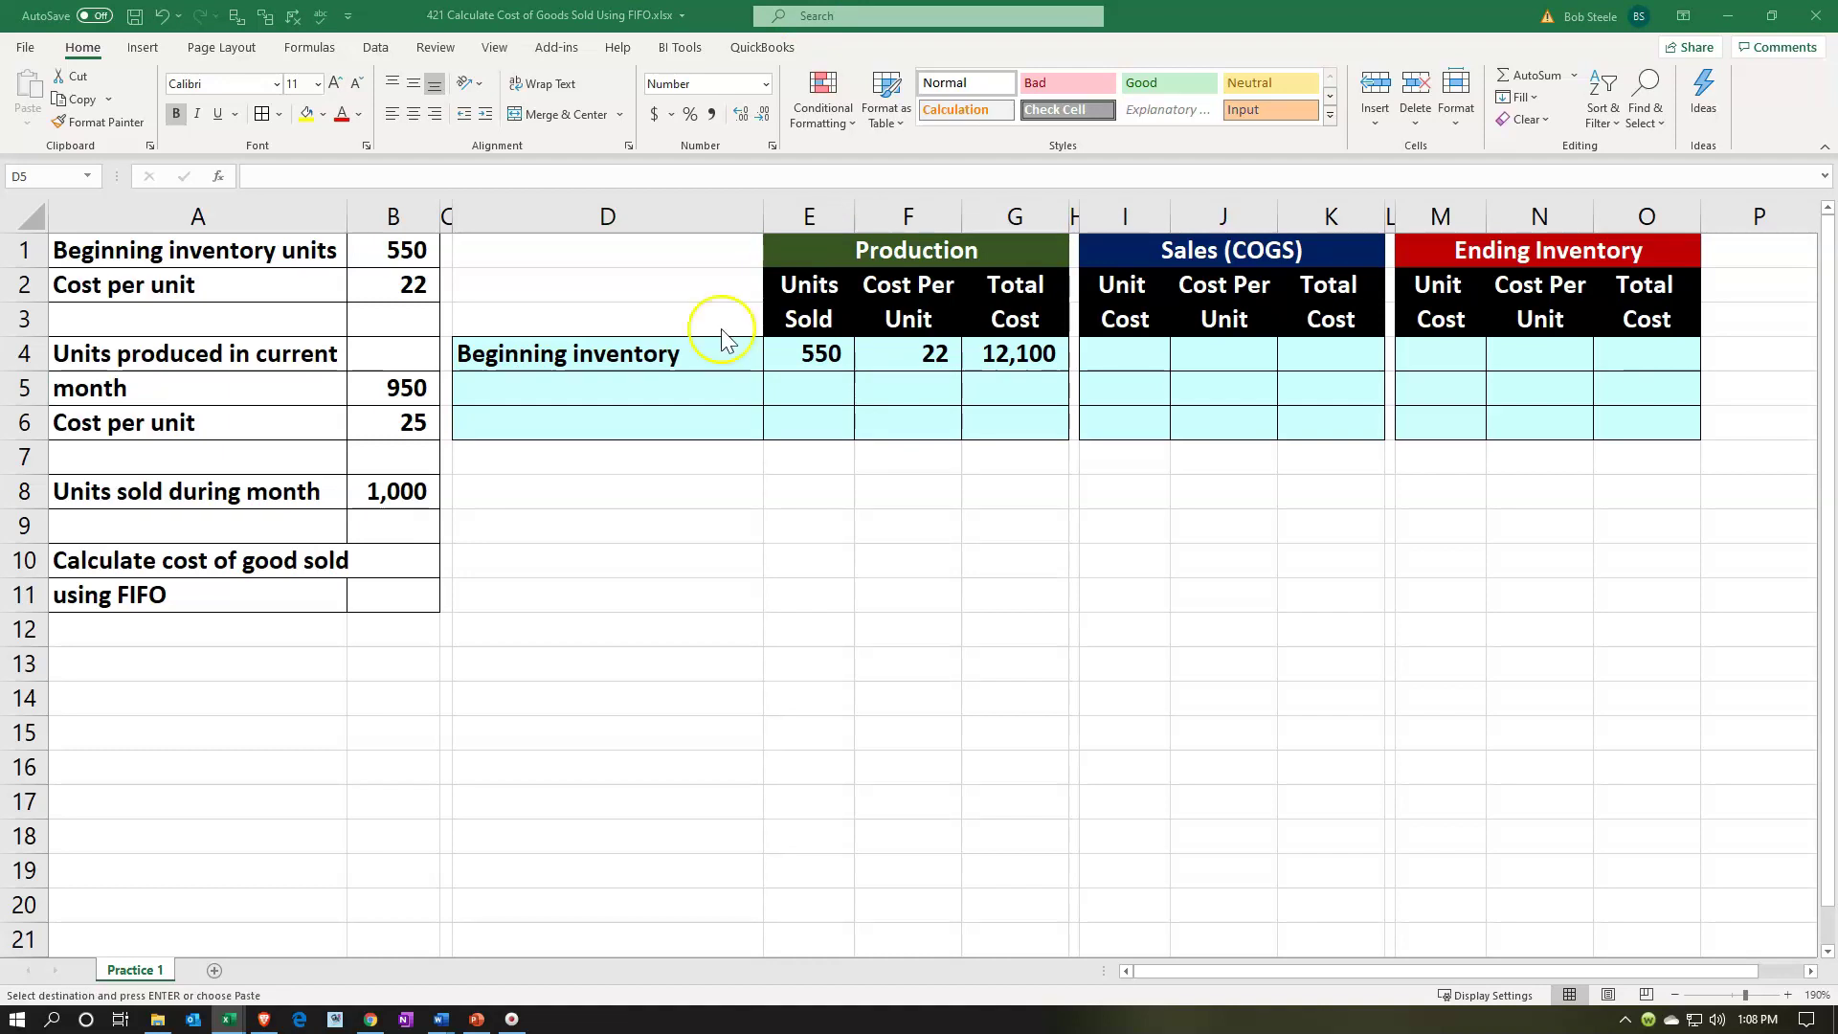
pyautogui.hotkey('ctrl', 'v')
pyautogui.press('Right')
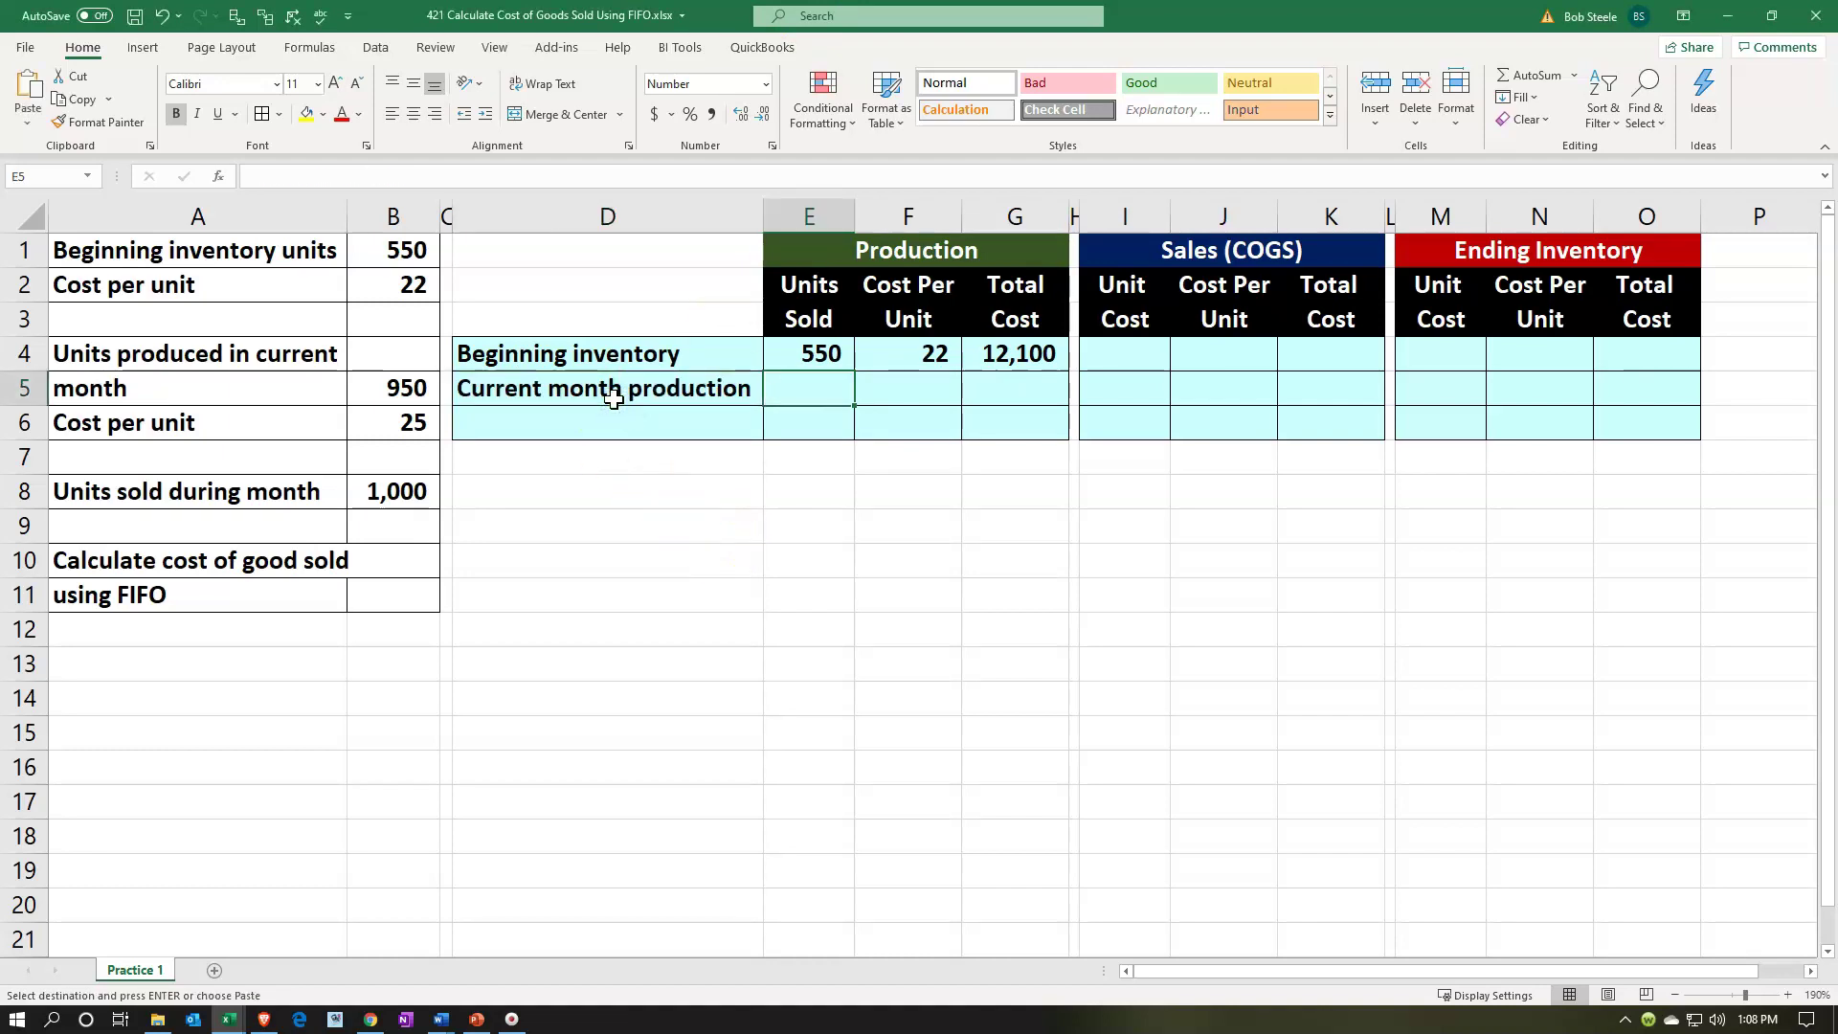
pyautogui.write('=')
pyautogui.press('Left')
pyautogui.press('Left')
pyautogui.press('Left')
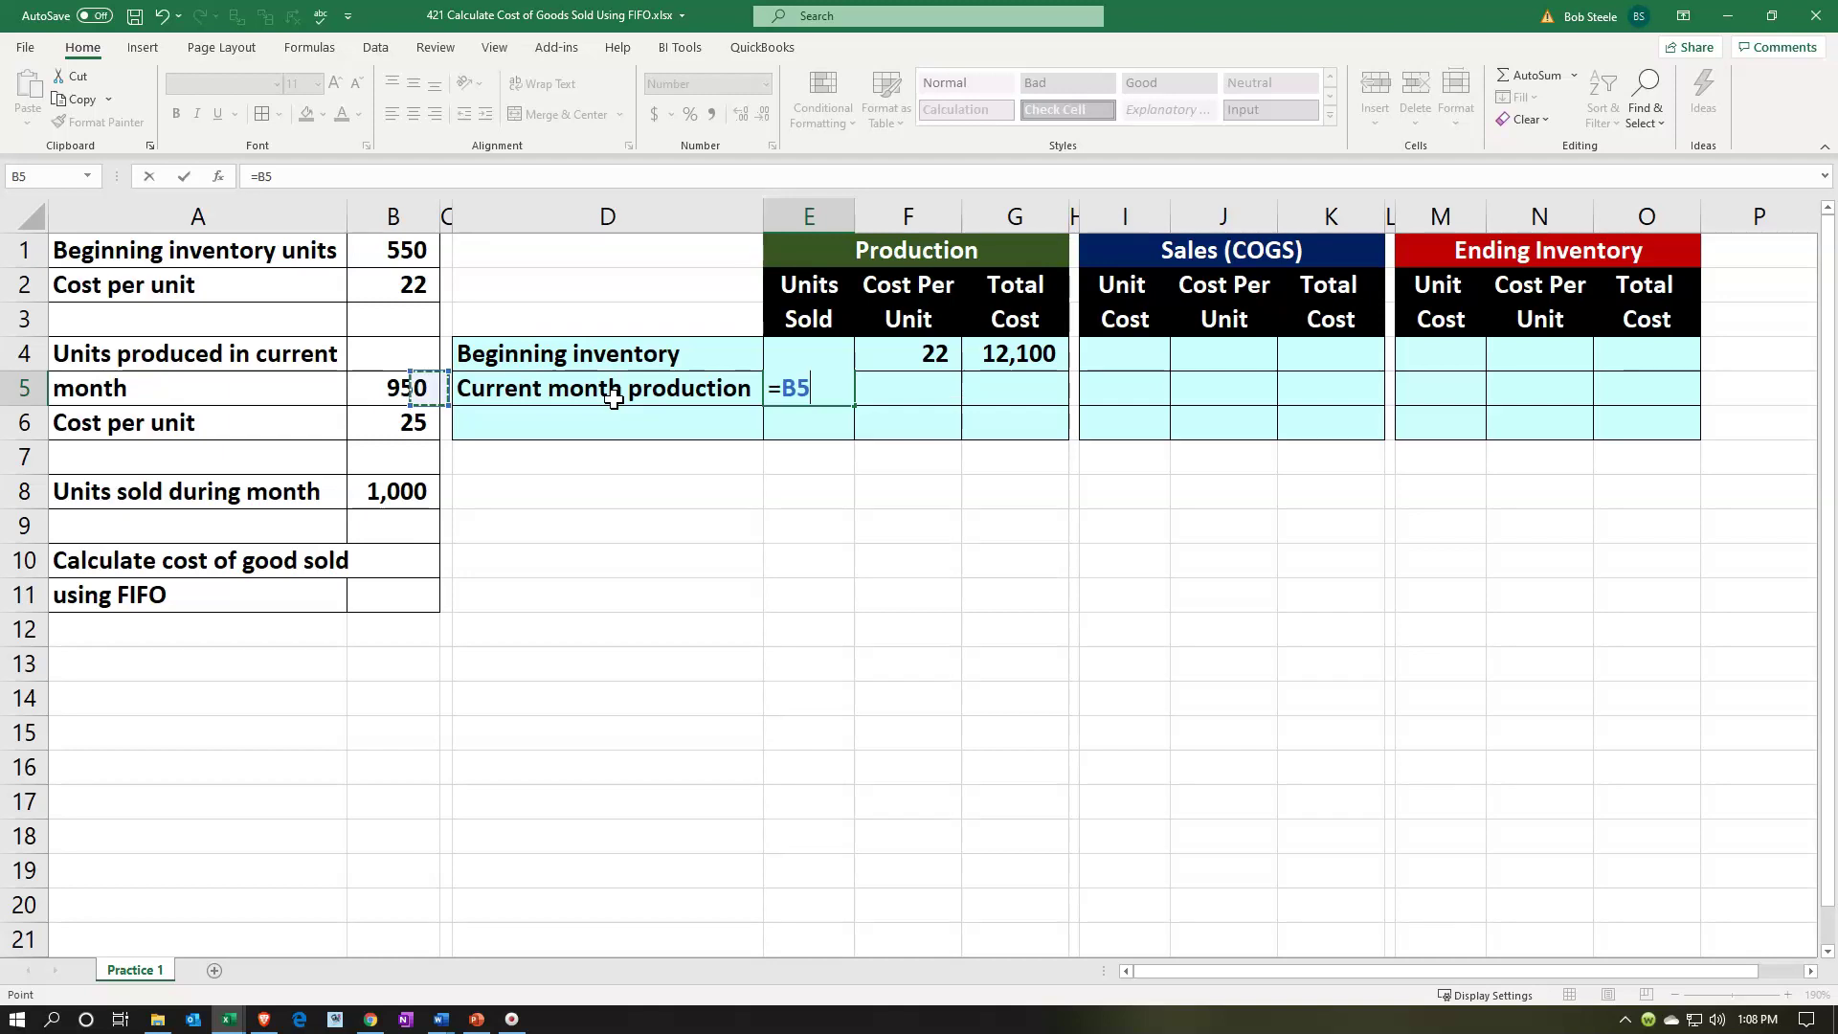
pyautogui.press('Return')
# Link F5 to the 25 production cost per unit
pyautogui.press('Up')
pyautogui.press('Right')
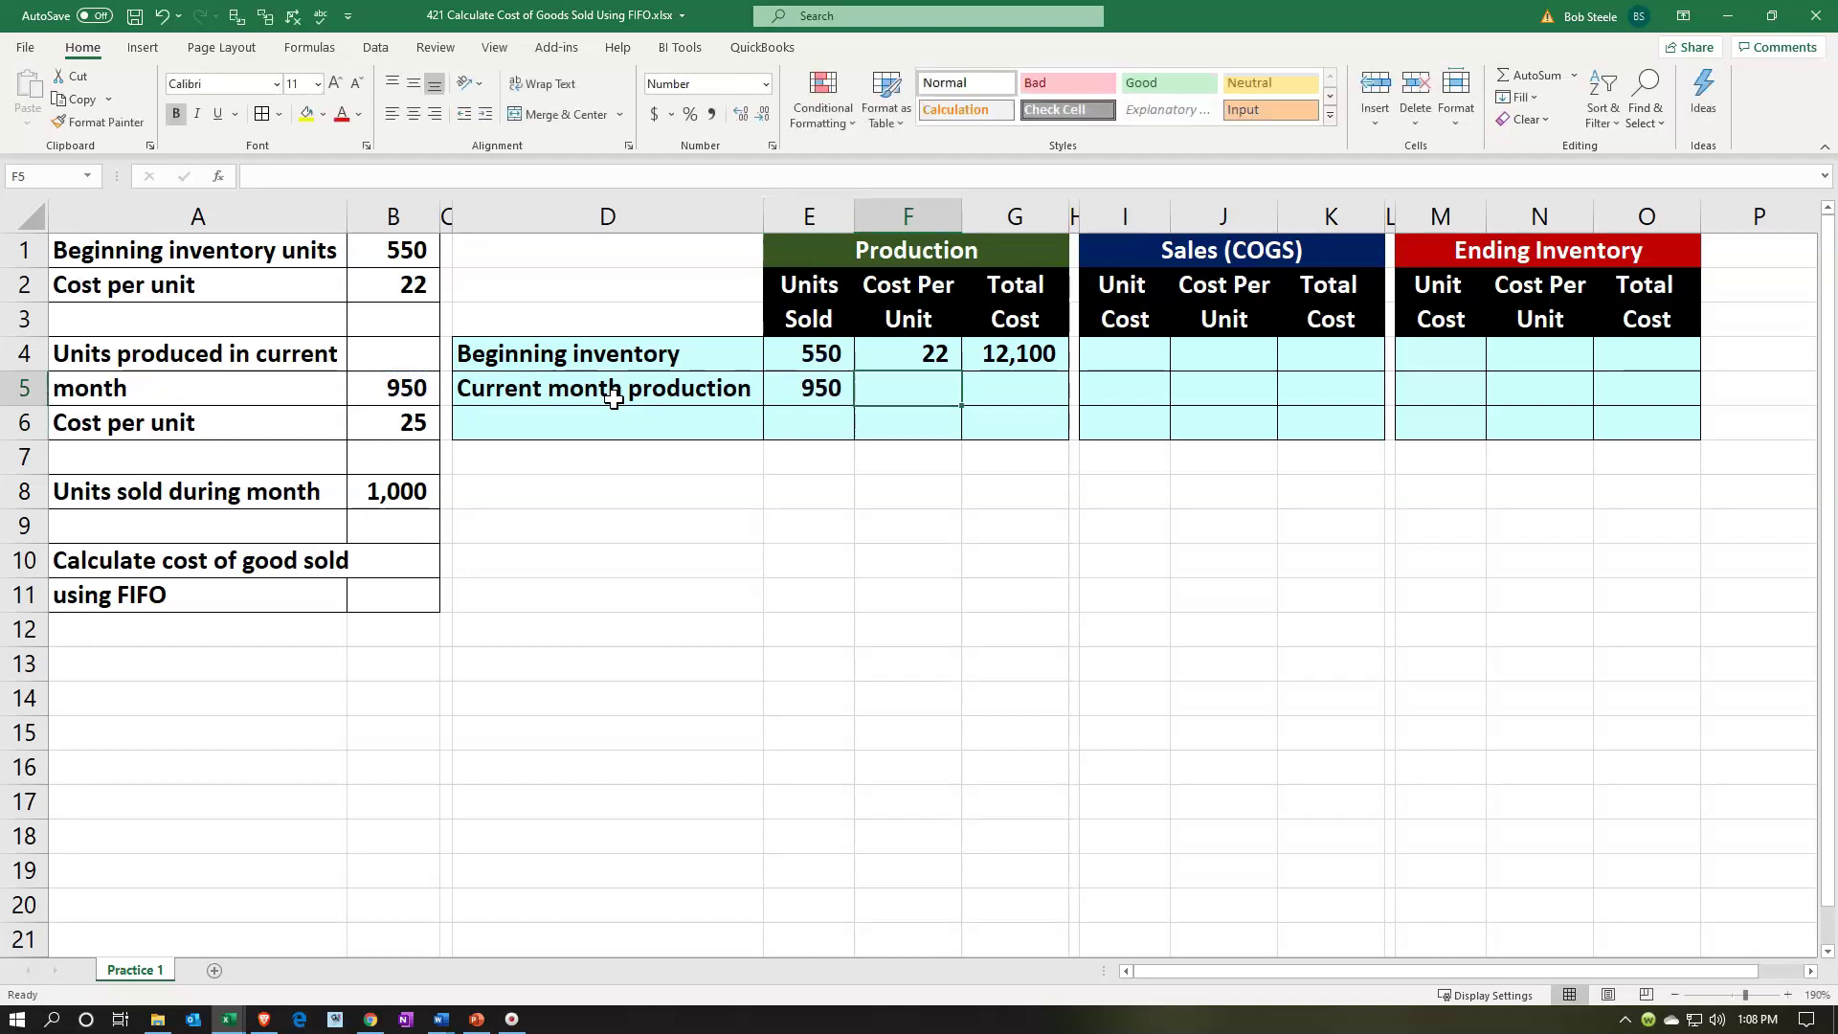
pyautogui.write('=')
pyautogui.press('Left')
pyautogui.press('Left')
pyautogui.press('Left')
pyautogui.press('Left')
pyautogui.press('Down')
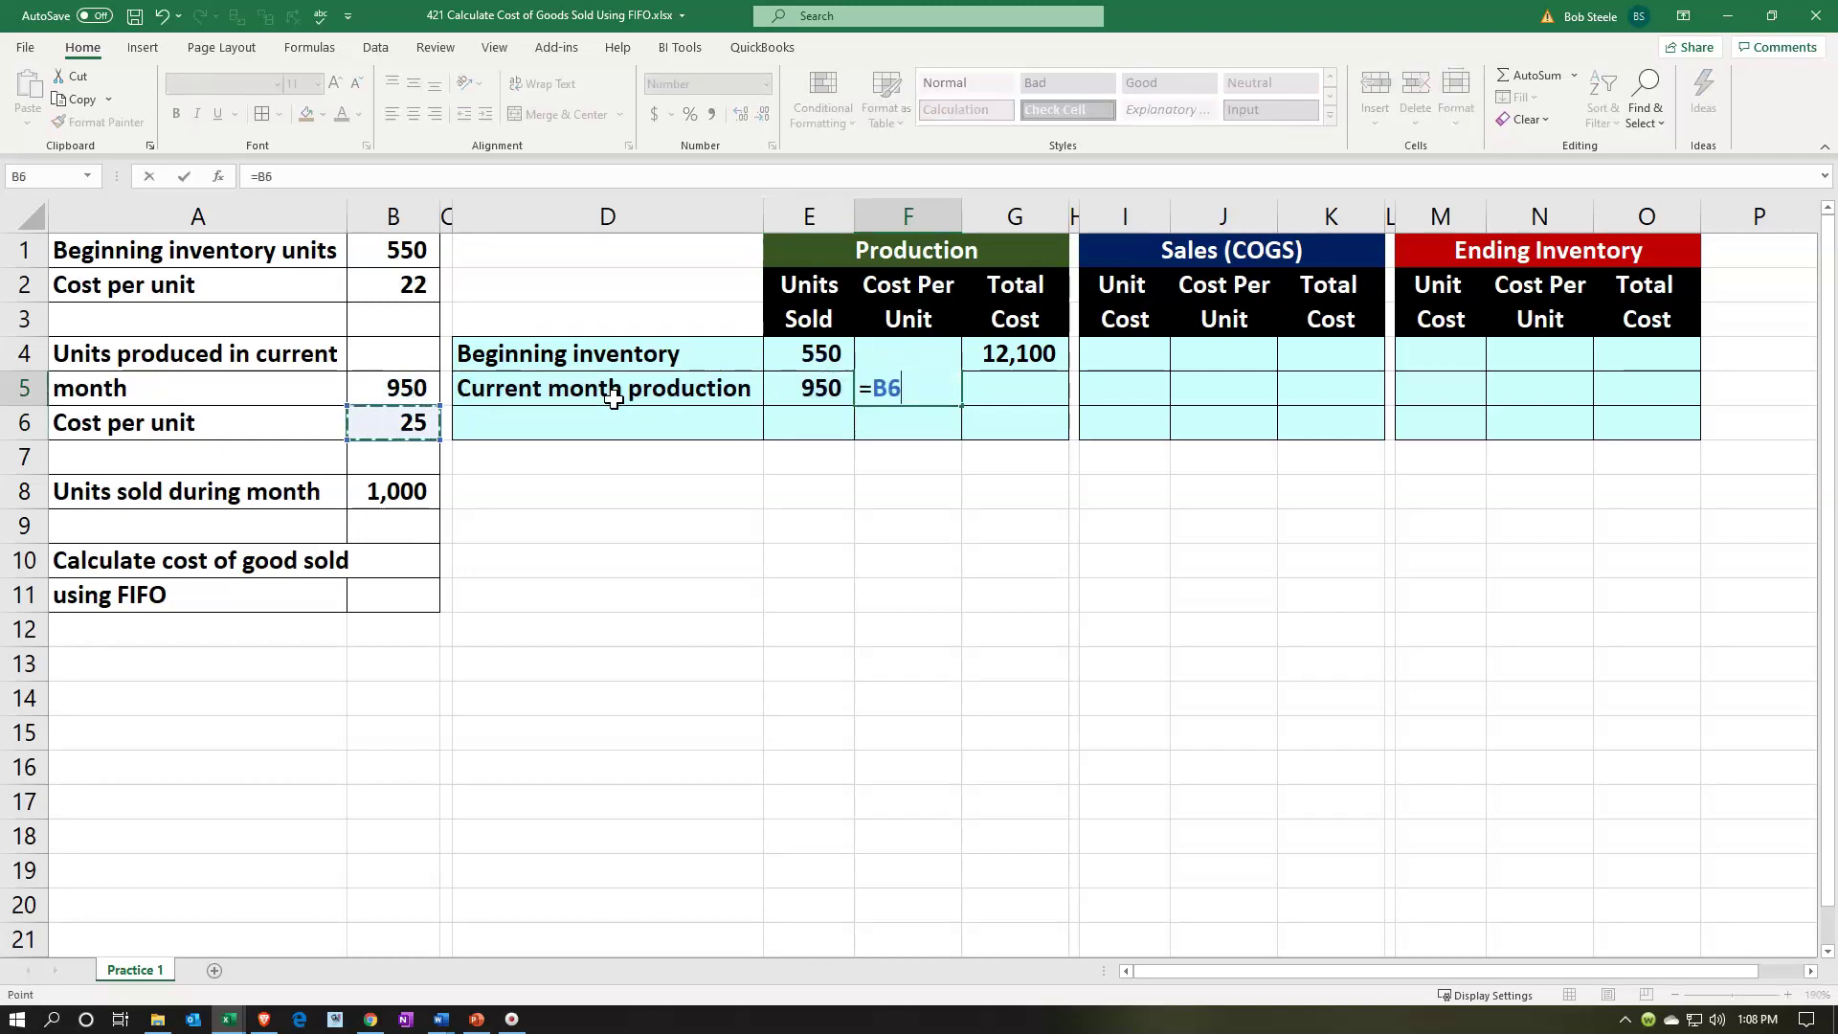
pyautogui.press('Return')
# Compute the 23,750 total cost in G5 with =E5*F5
pyautogui.press('Up')
pyautogui.press('Right')
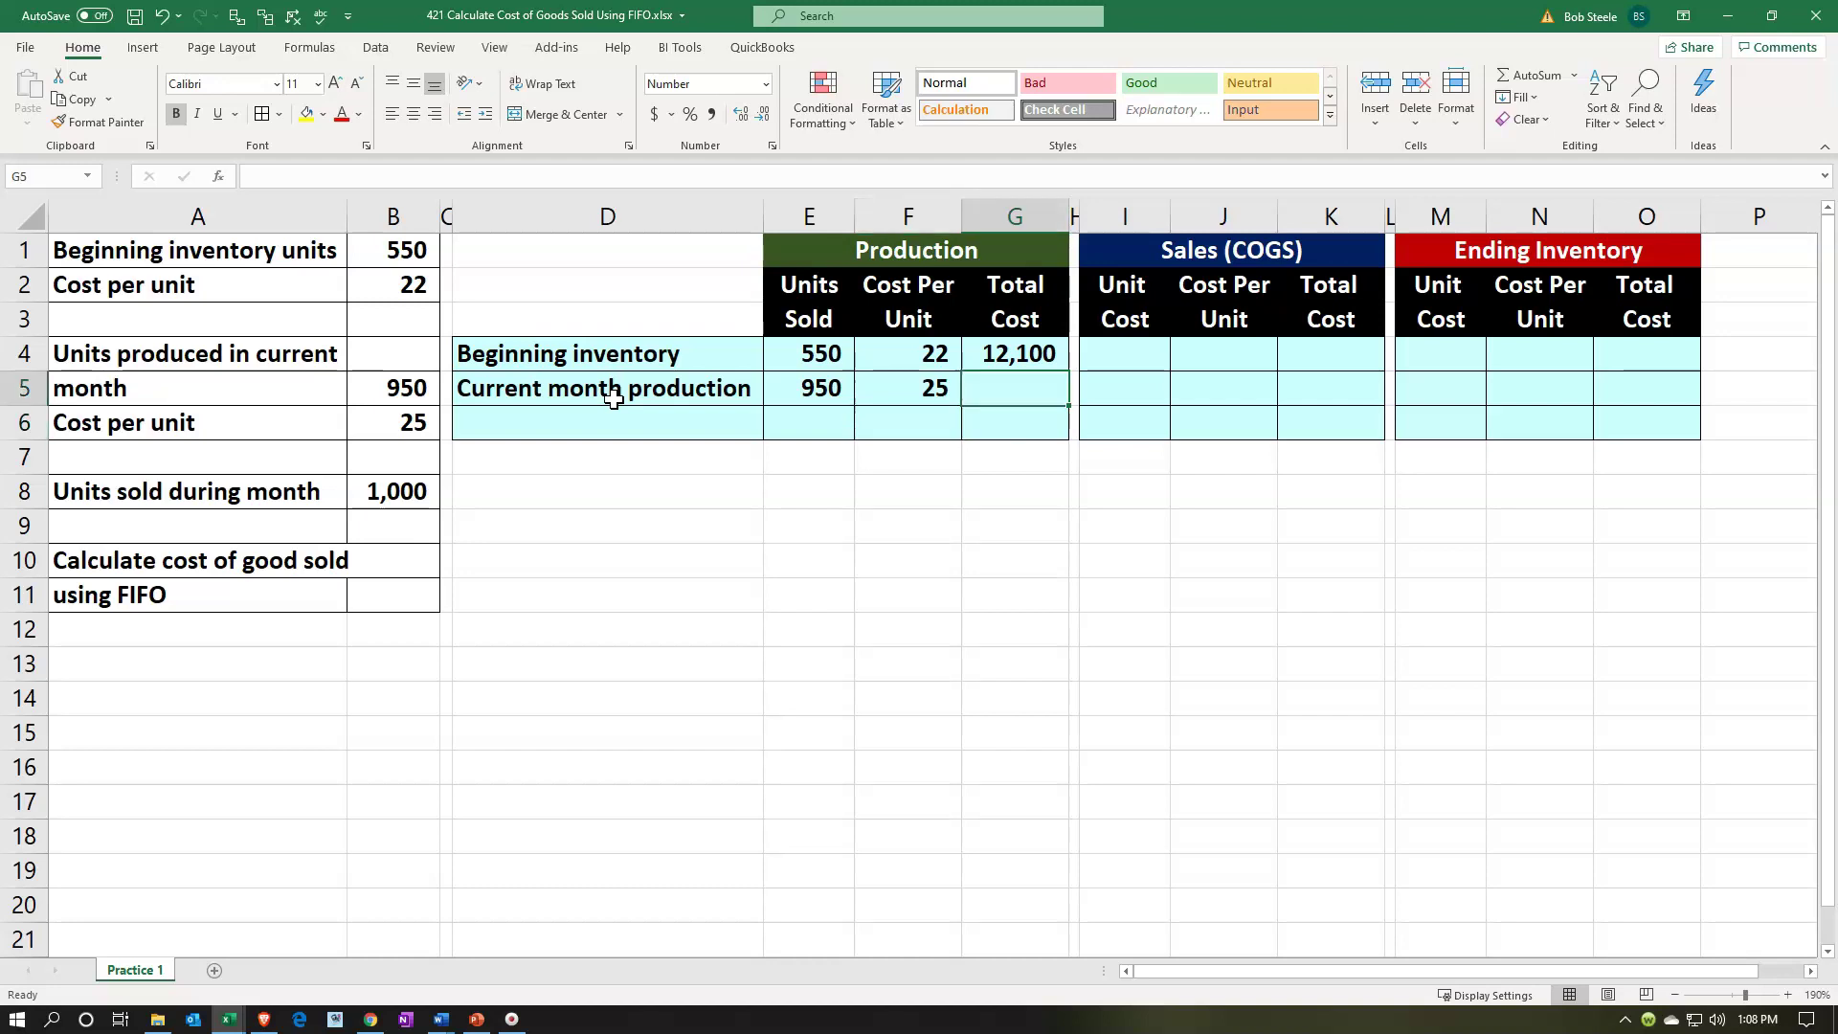
pyautogui.write('=')
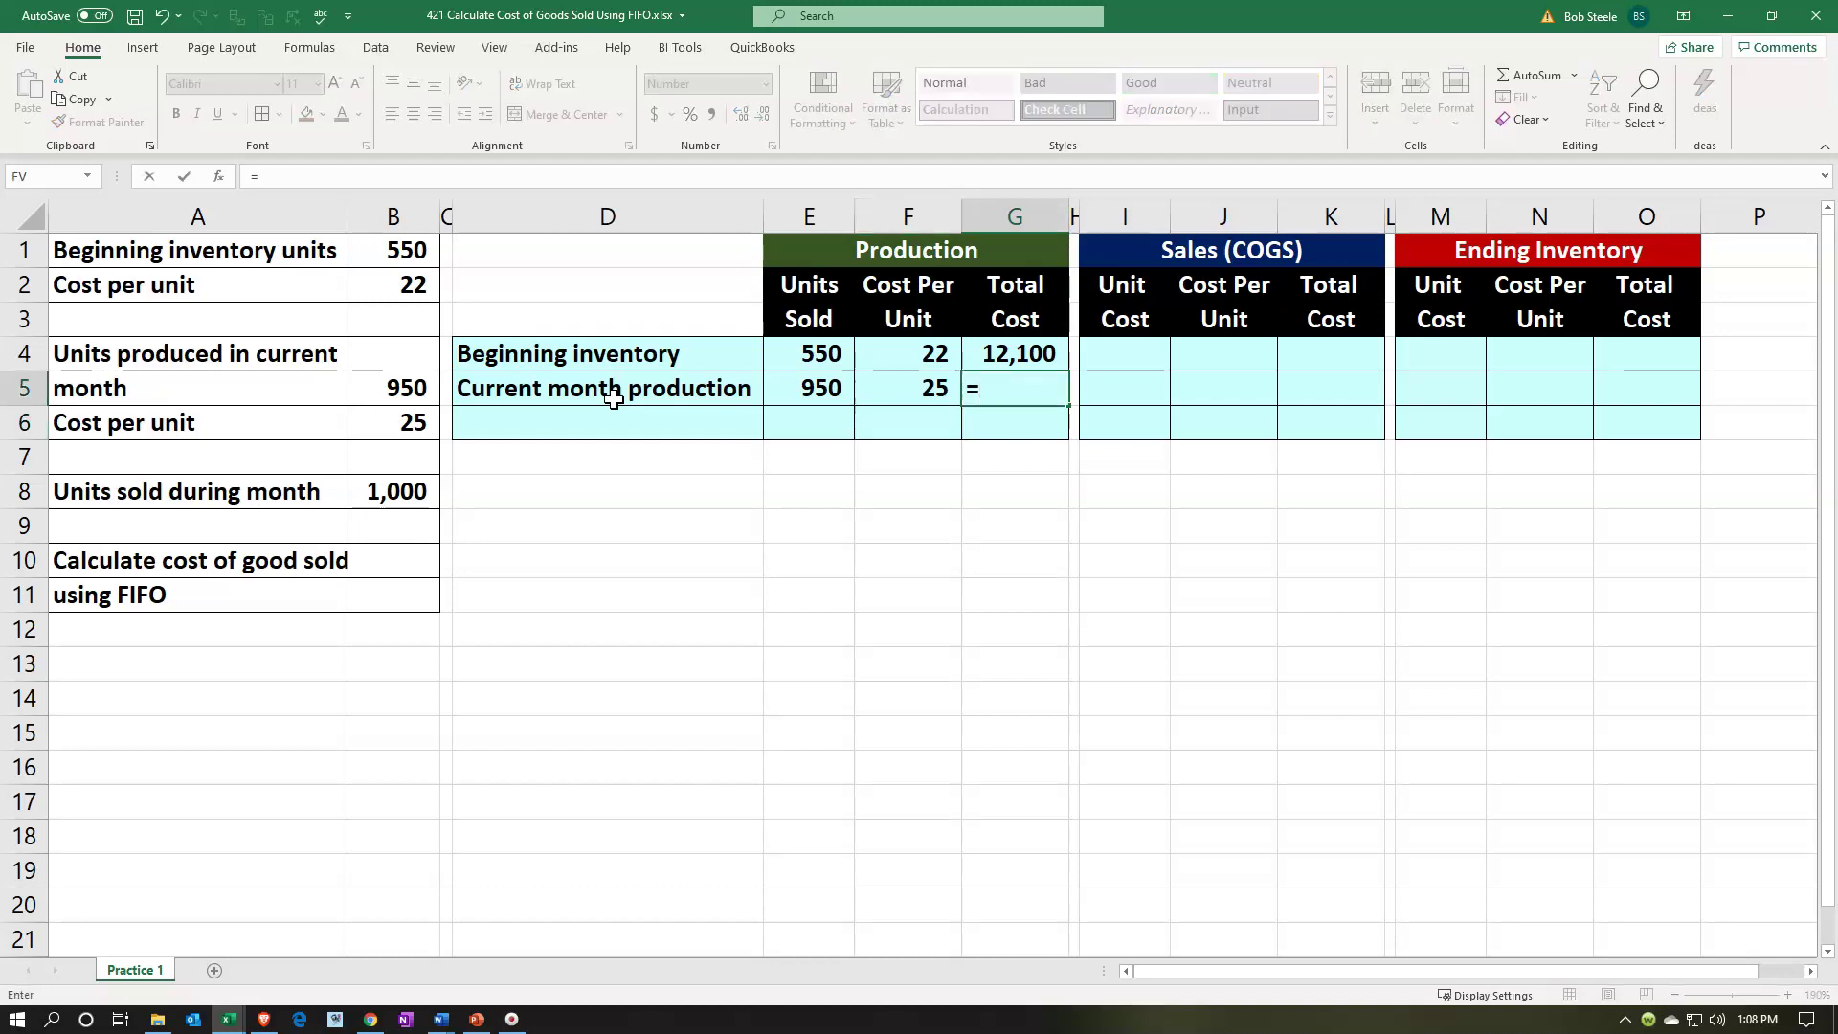
pyautogui.press('Left')
pyautogui.press('Left')
pyautogui.write('*')
pyautogui.press('Left')
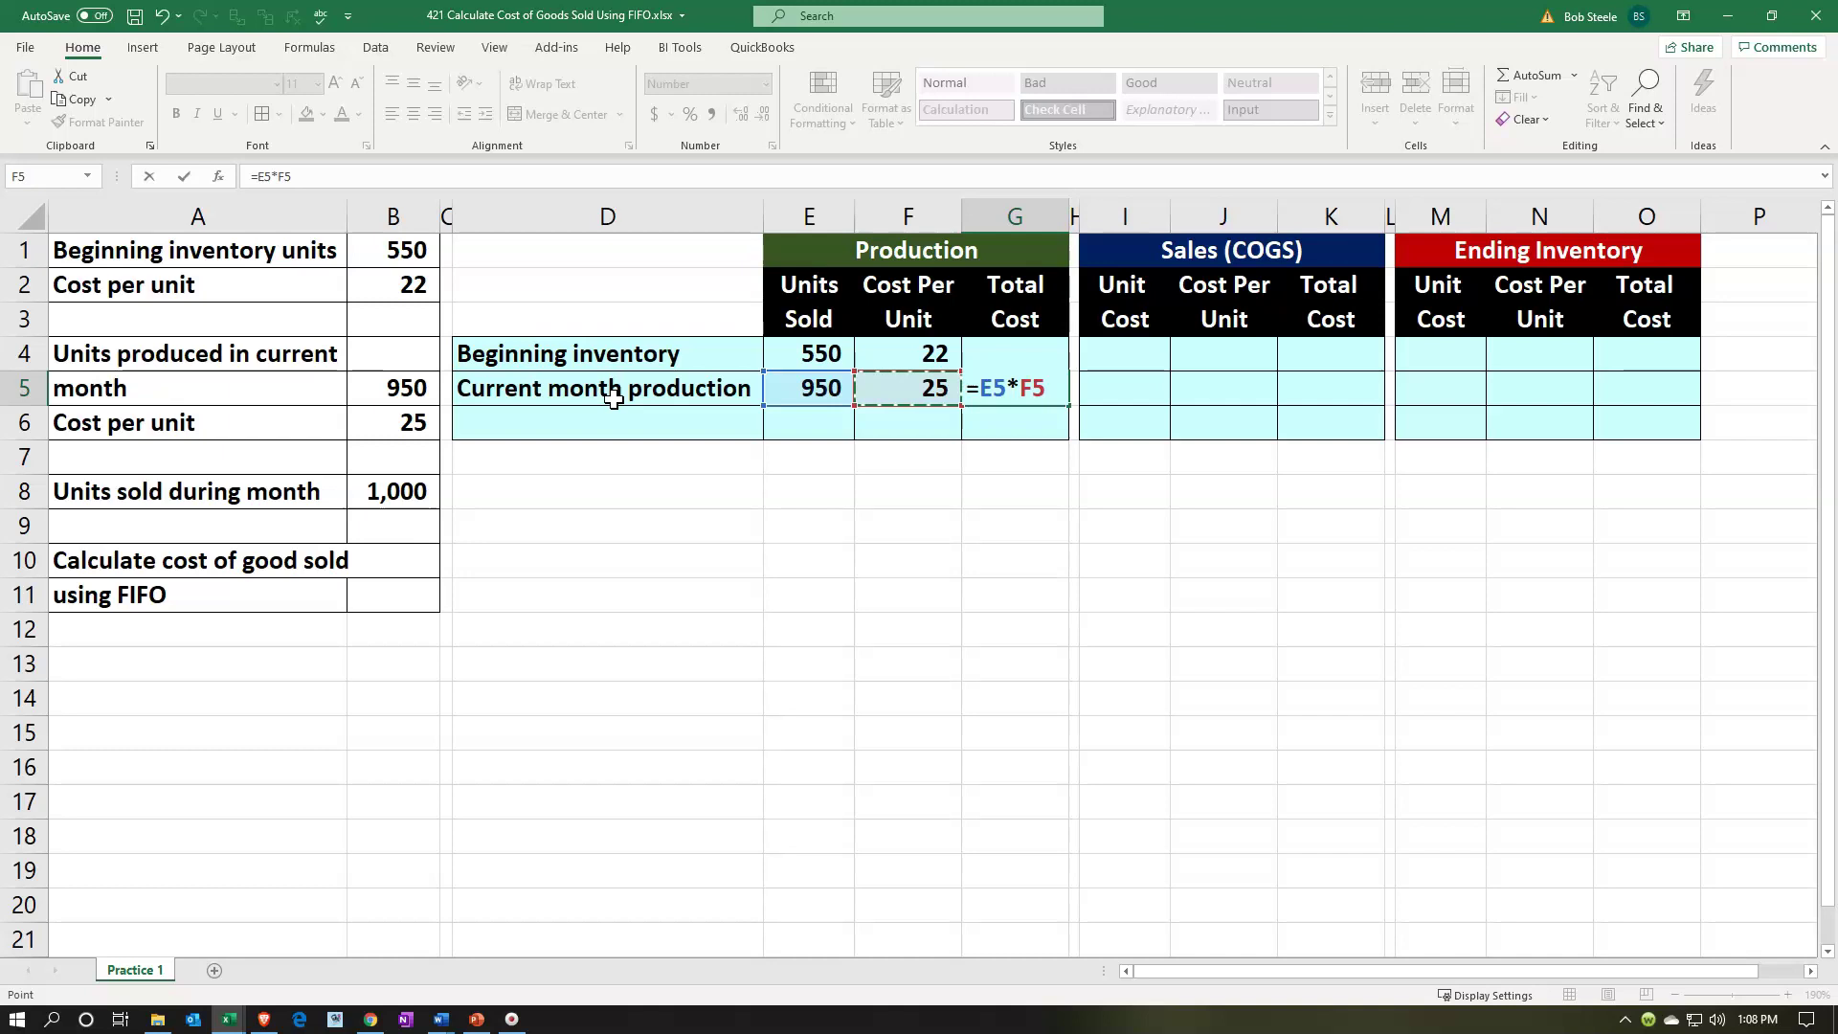
pyautogui.press('Return')
# Sum E4:E5 into E6 for 1,500 units and underline the 950
pyautogui.press('Left')
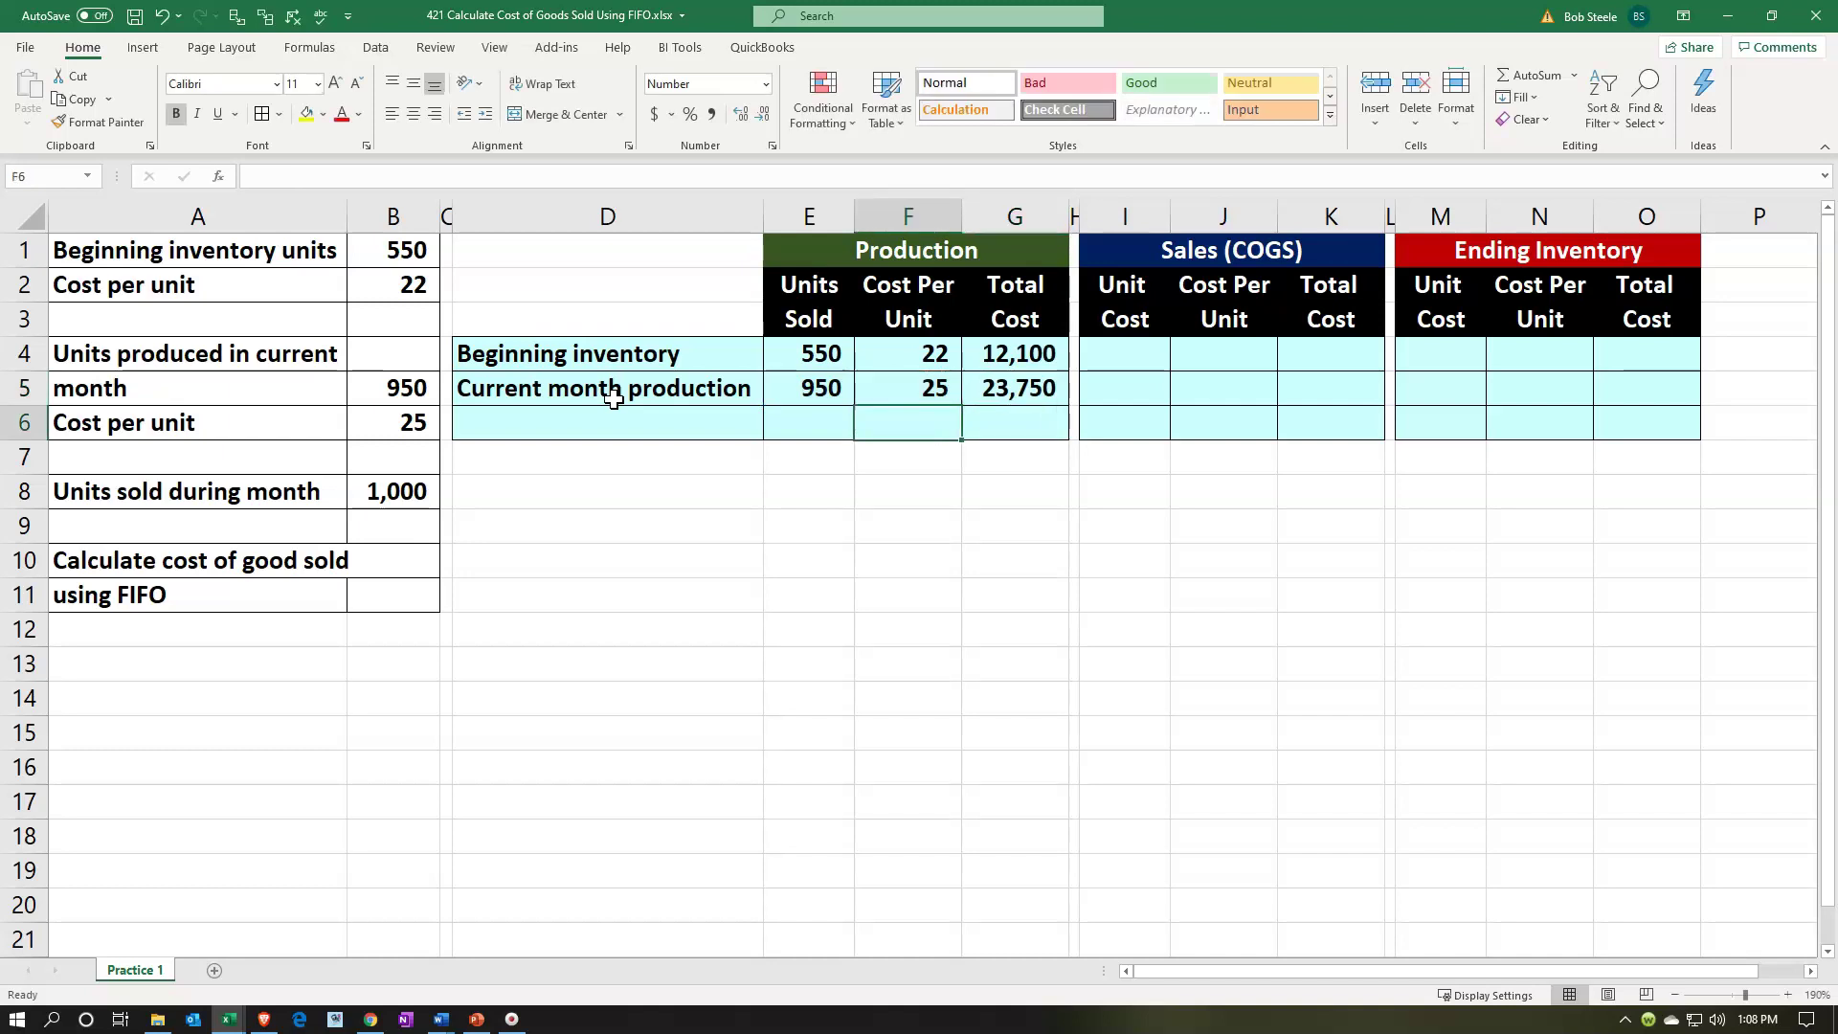
pyautogui.press('Left')
pyautogui.write('=sum(')
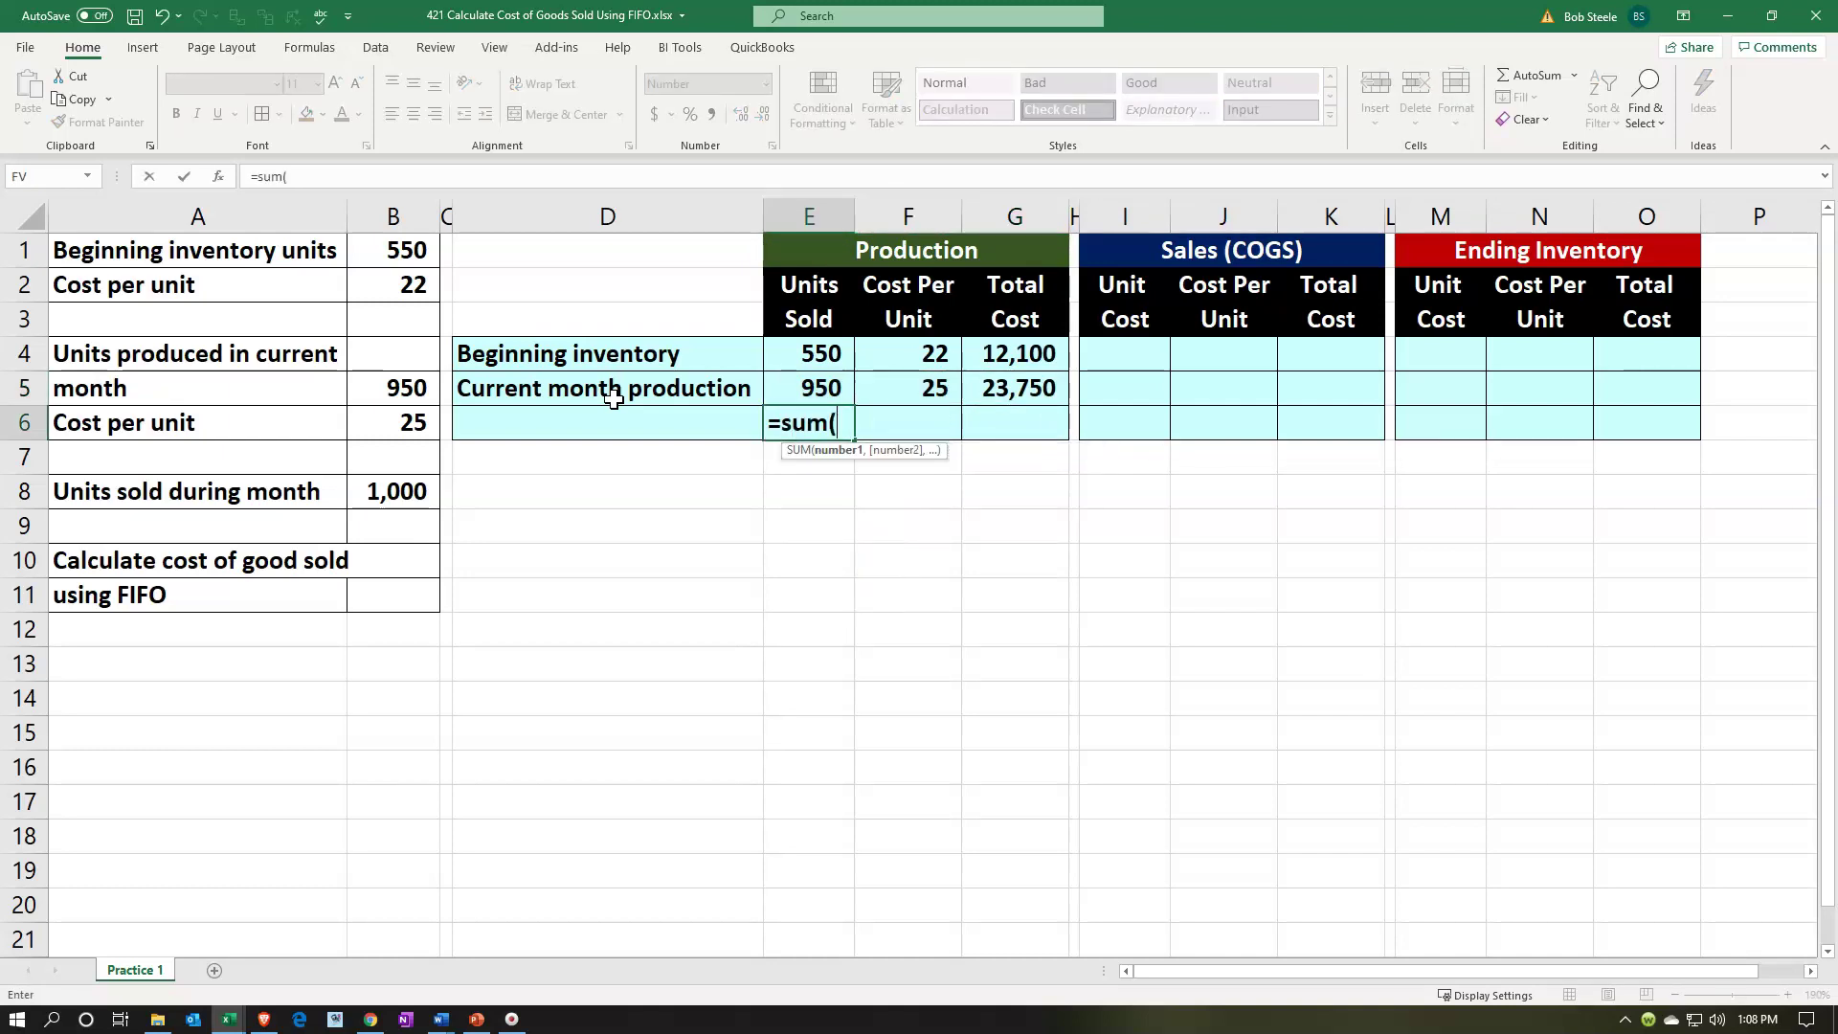
pyautogui.press('Up')
pyautogui.hotkey('shift', 'Up')
pyautogui.press('Return')
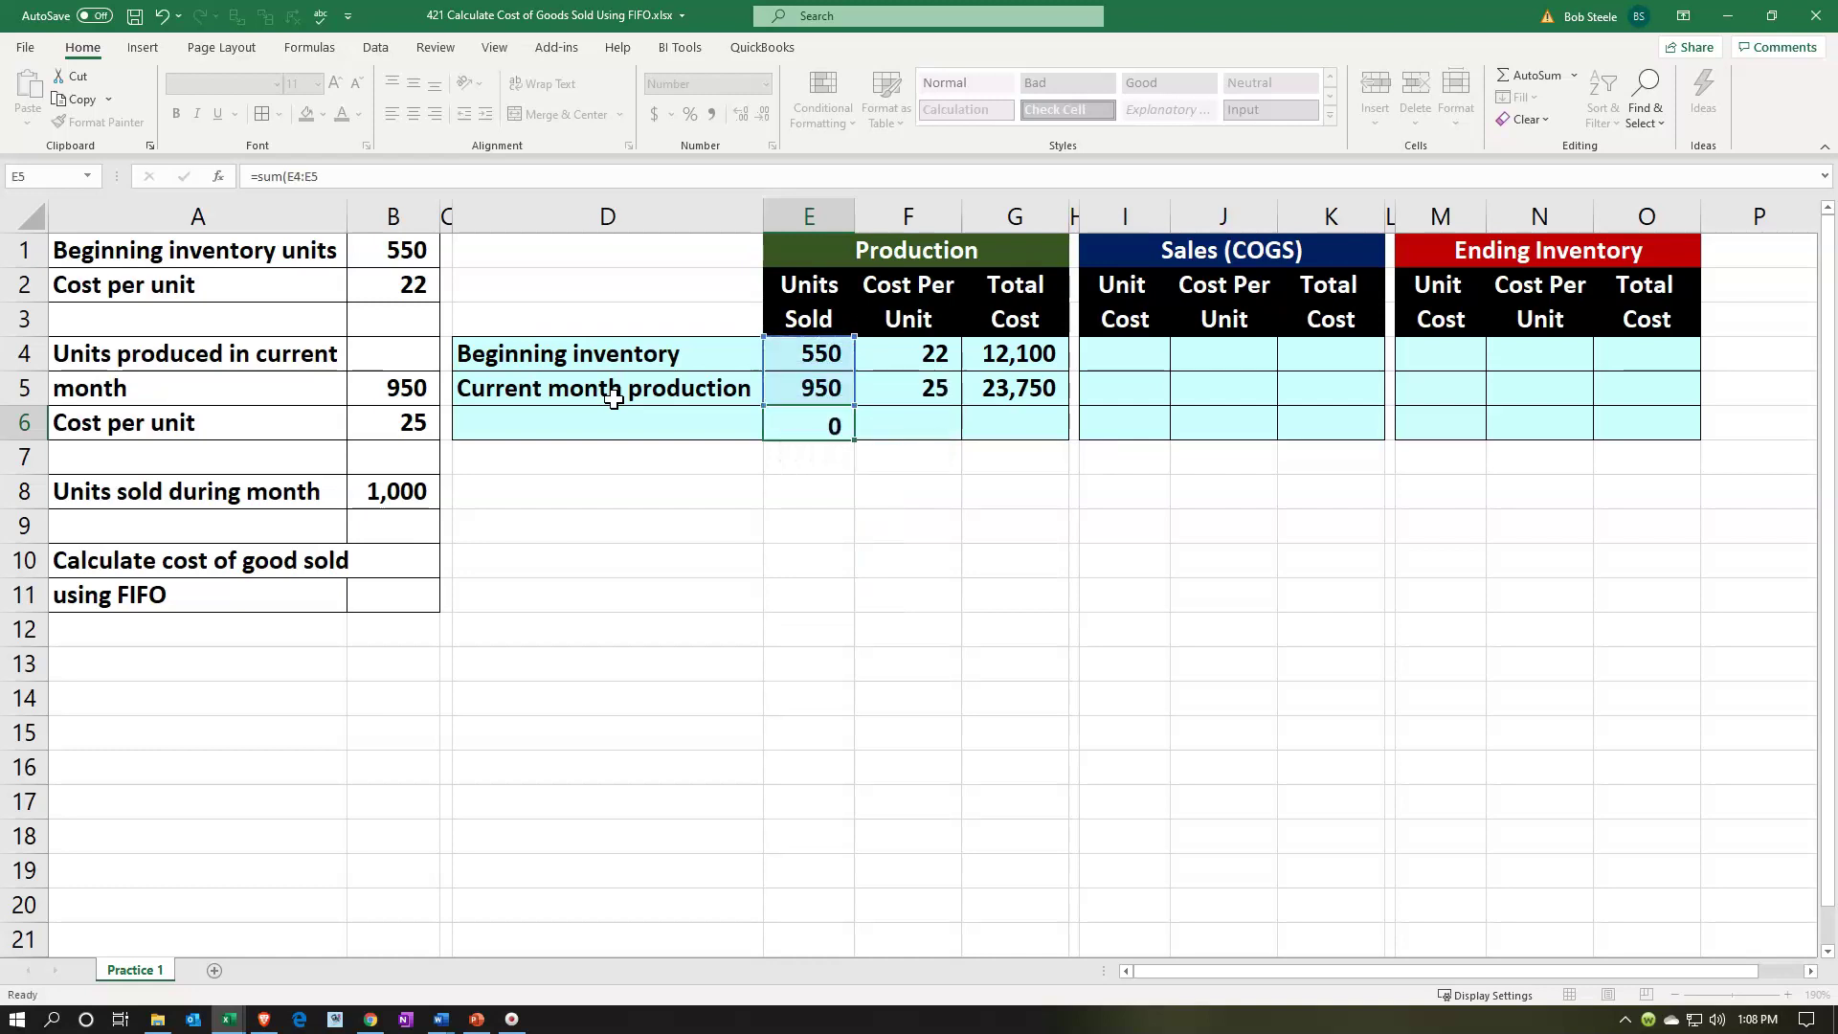
pyautogui.press('Up')
pyautogui.press('Up')
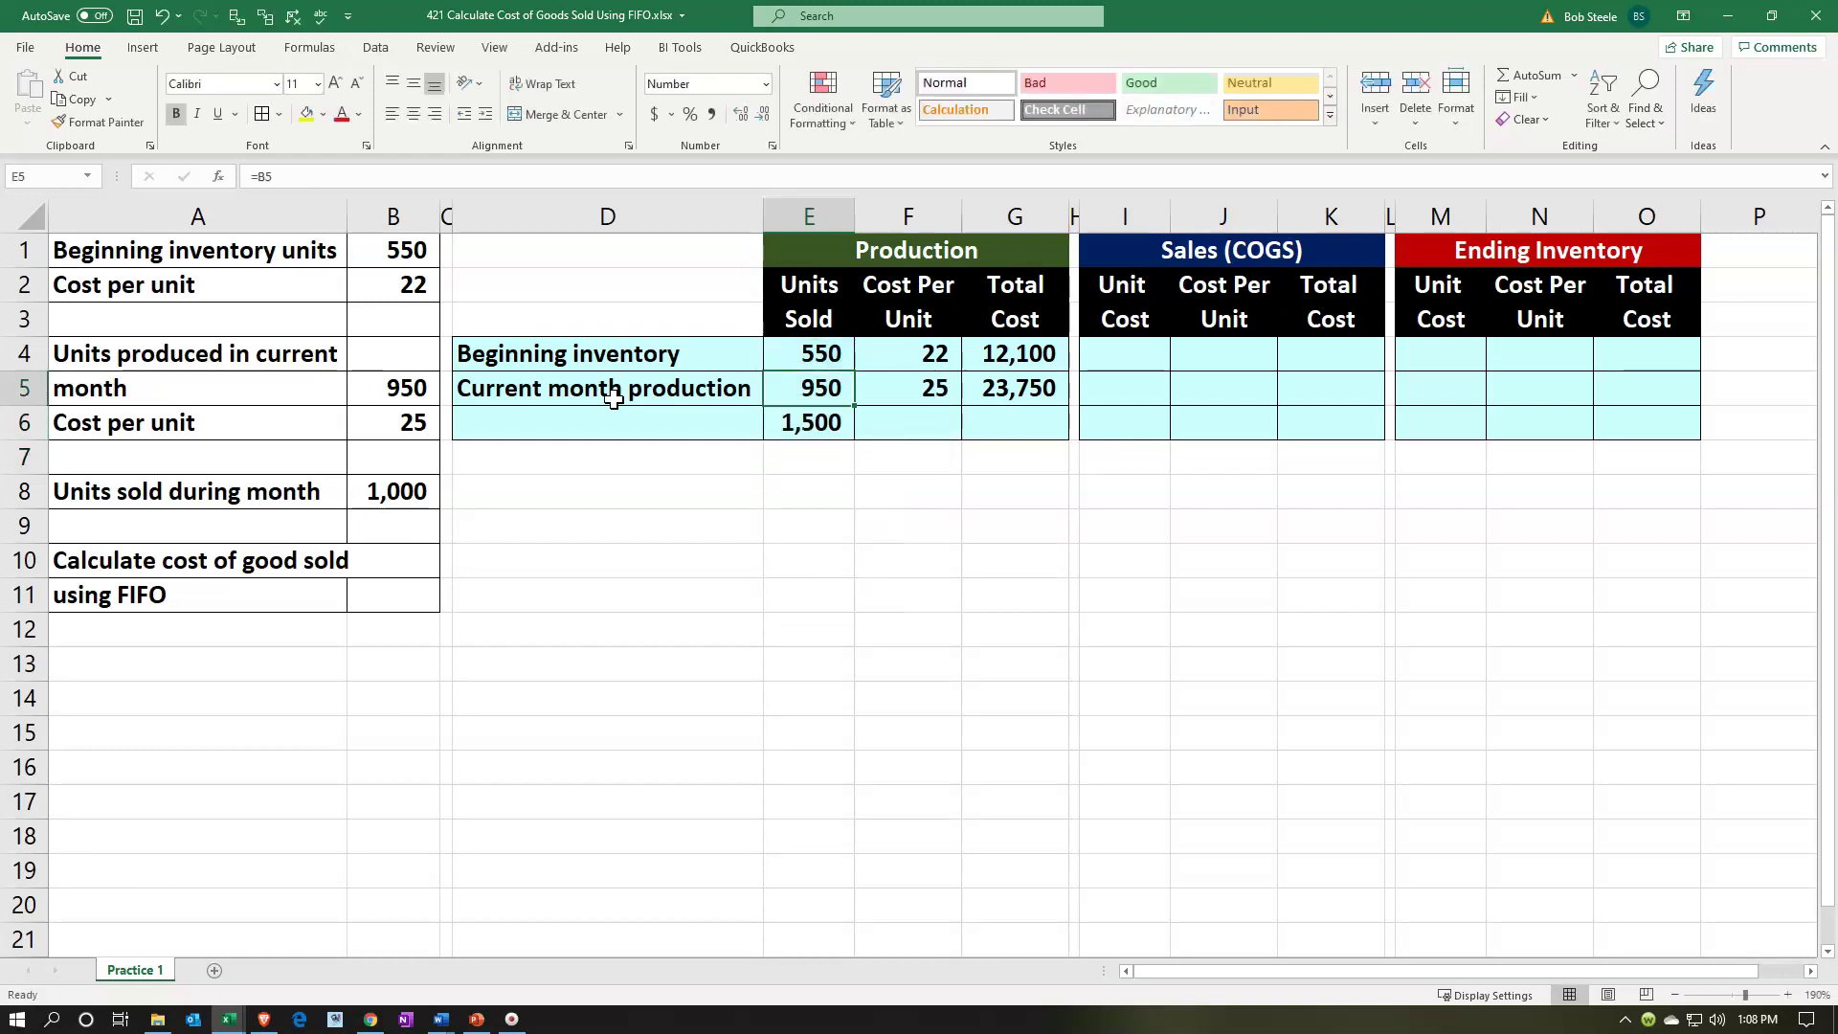
pyautogui.click(219, 114)
# Sum G4:G5 into G6 for 35,850 and underline the 23,750
pyautogui.click(1008, 427)
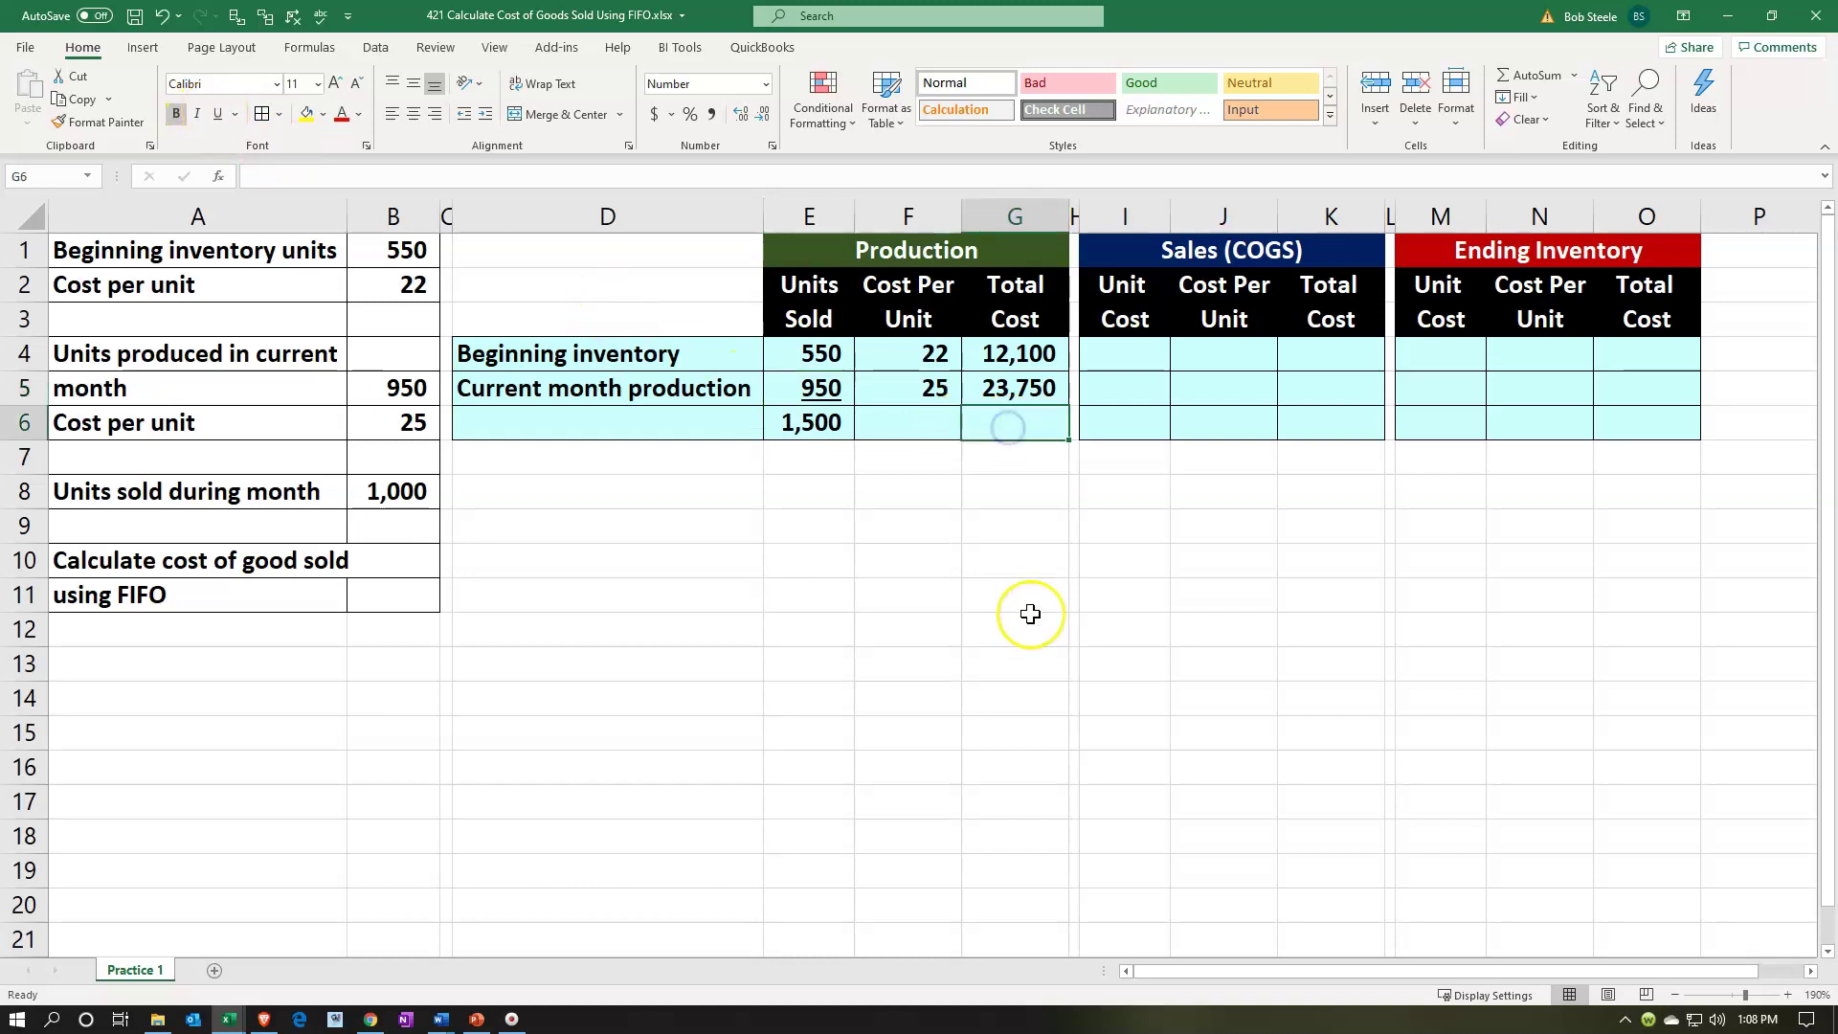
pyautogui.write('=sum(')
pyautogui.press('Up')
pyautogui.hotkey('shift', 'Up')
pyautogui.press('Return')
pyautogui.press('Up')
pyautogui.press('Up')
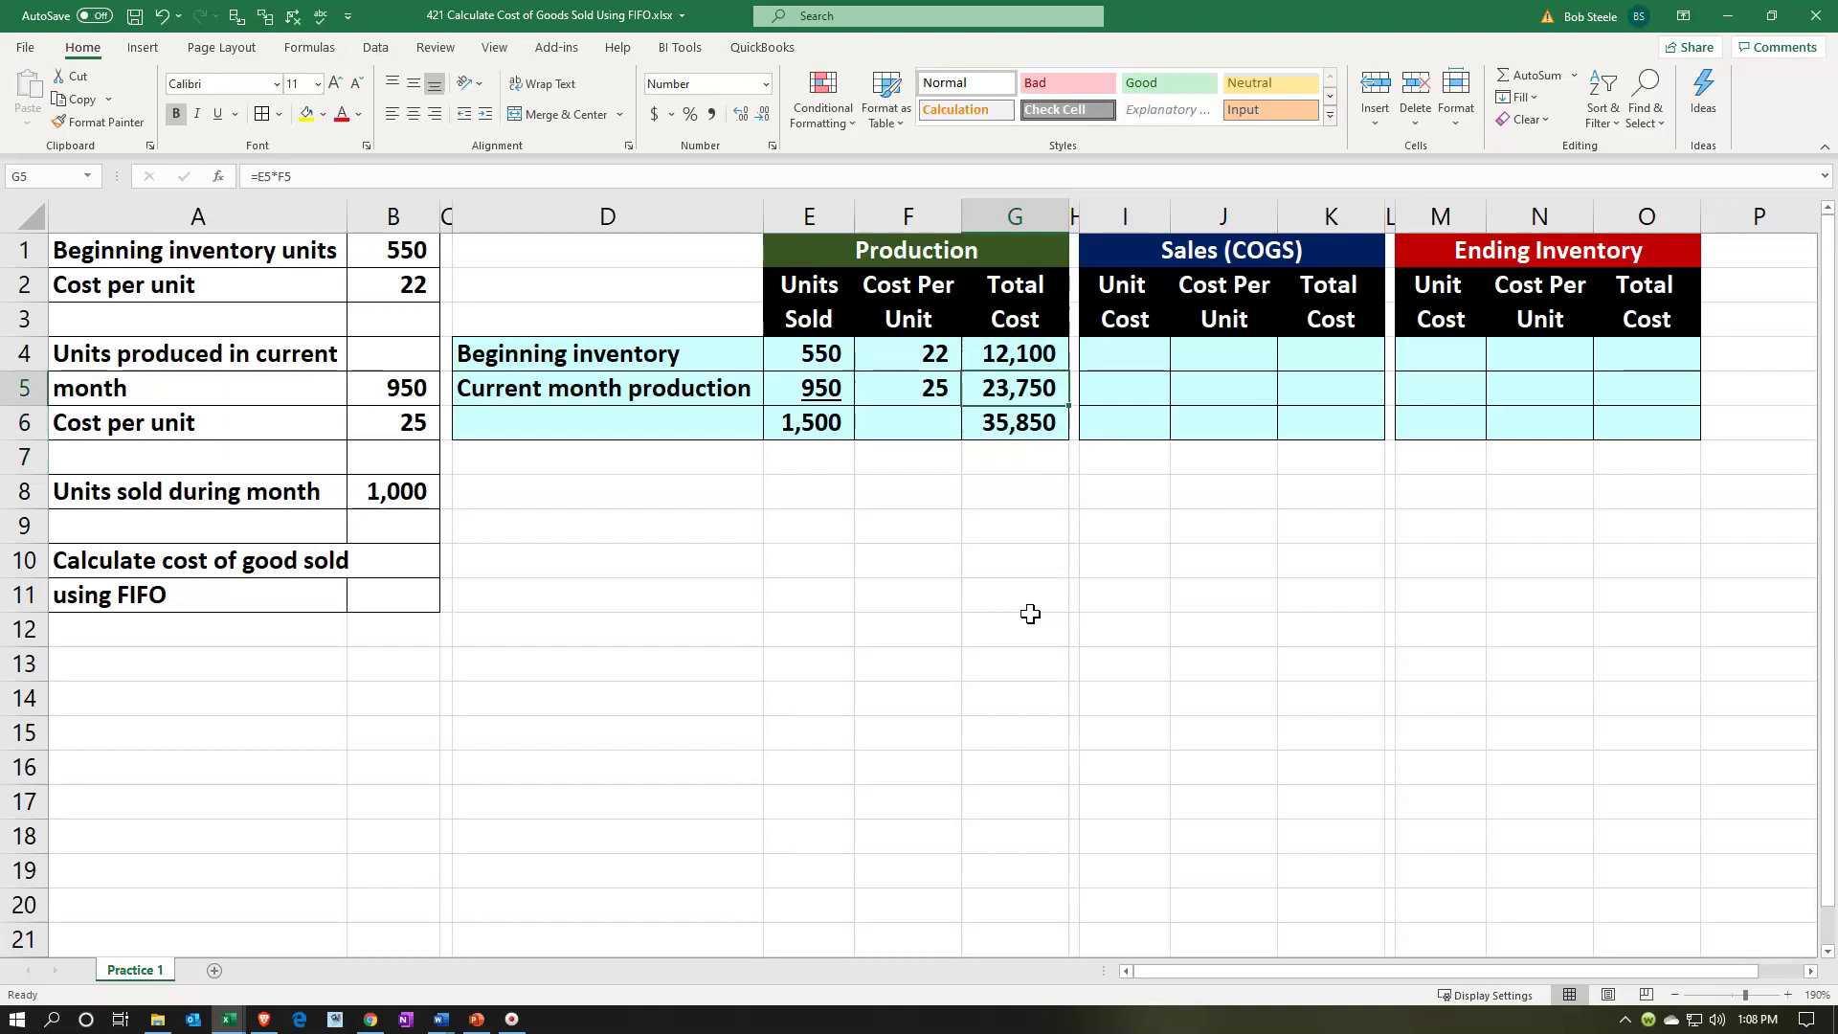
pyautogui.click(218, 114)
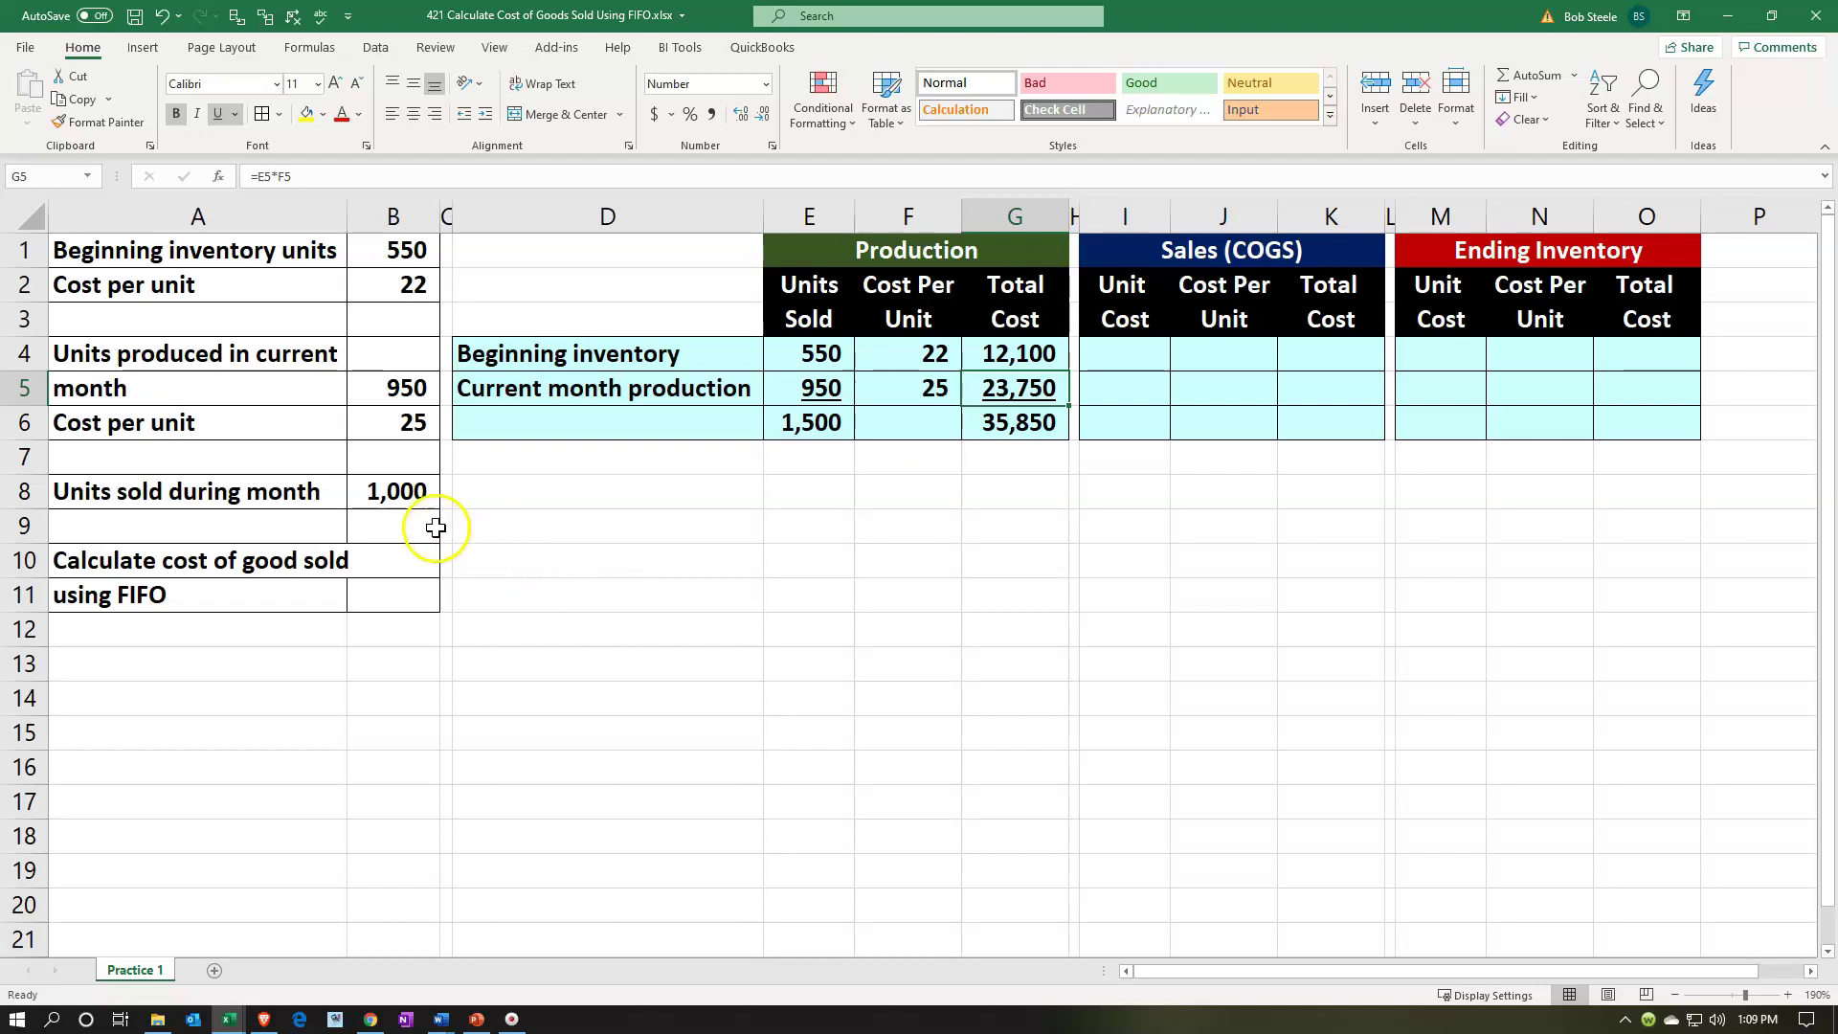
pyautogui.click(403, 488)
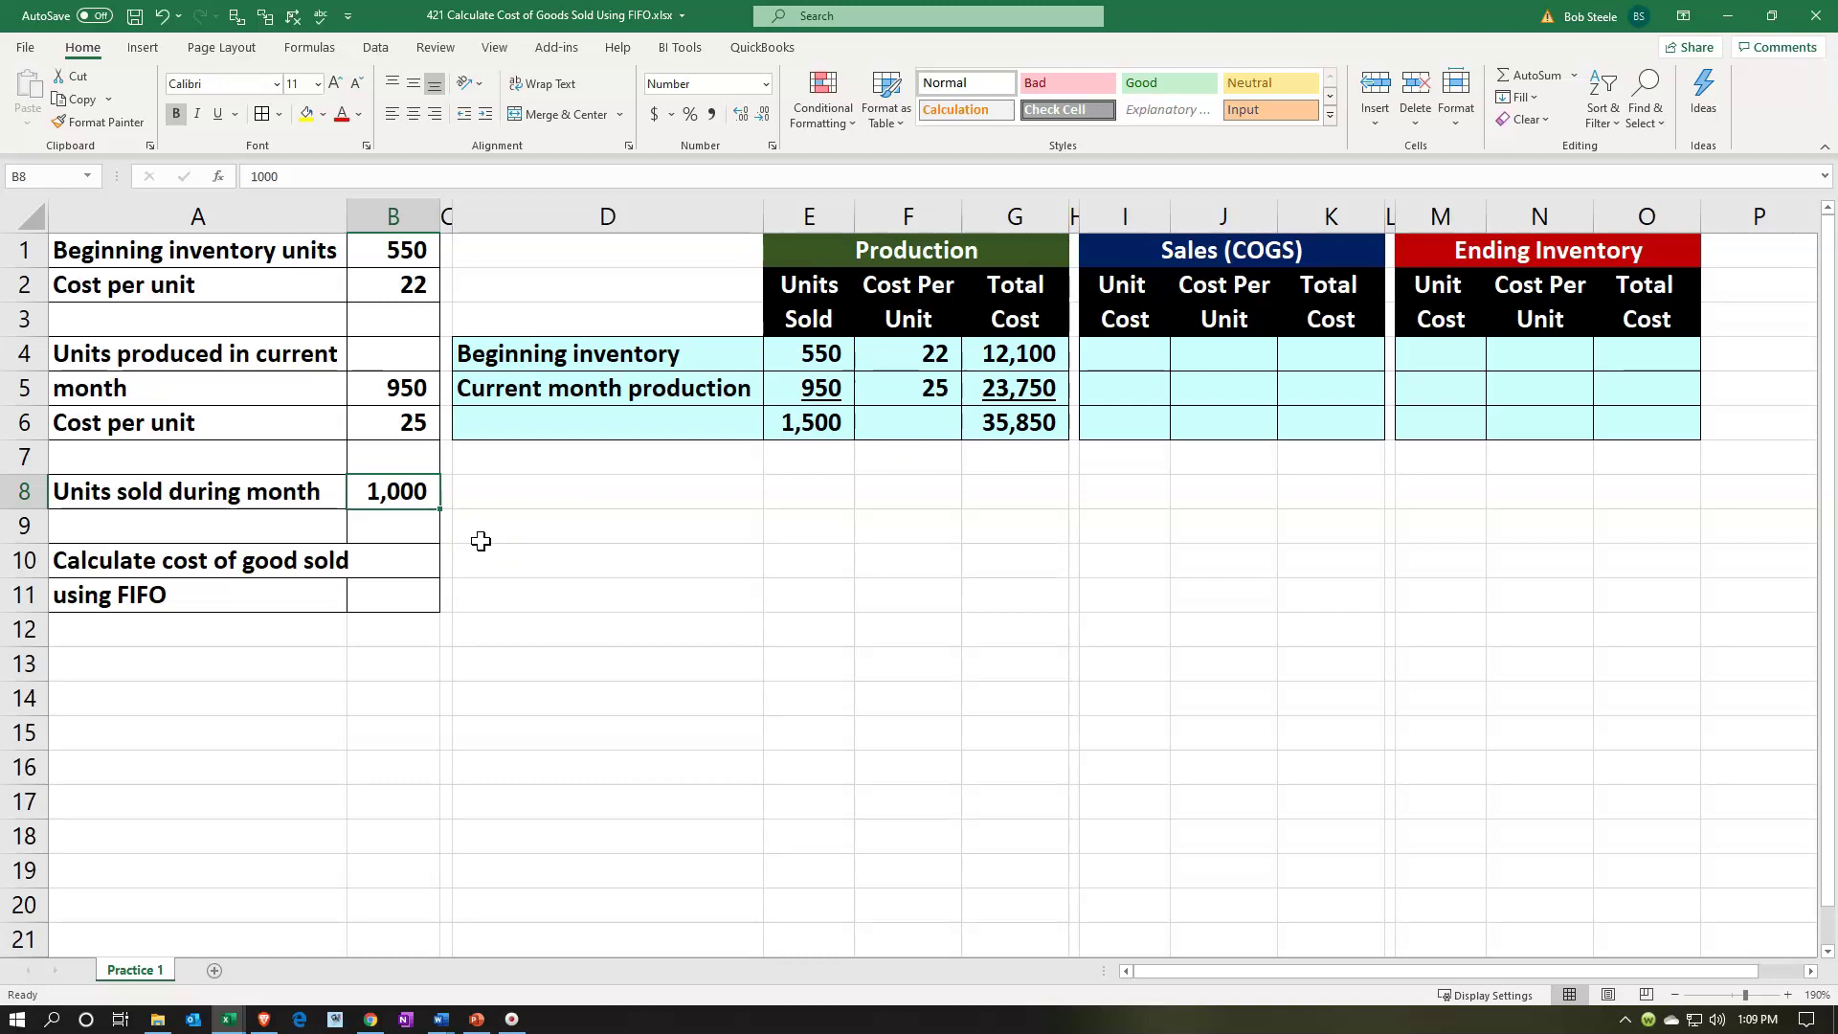
pyautogui.click(829, 356)
pyautogui.press('Right')
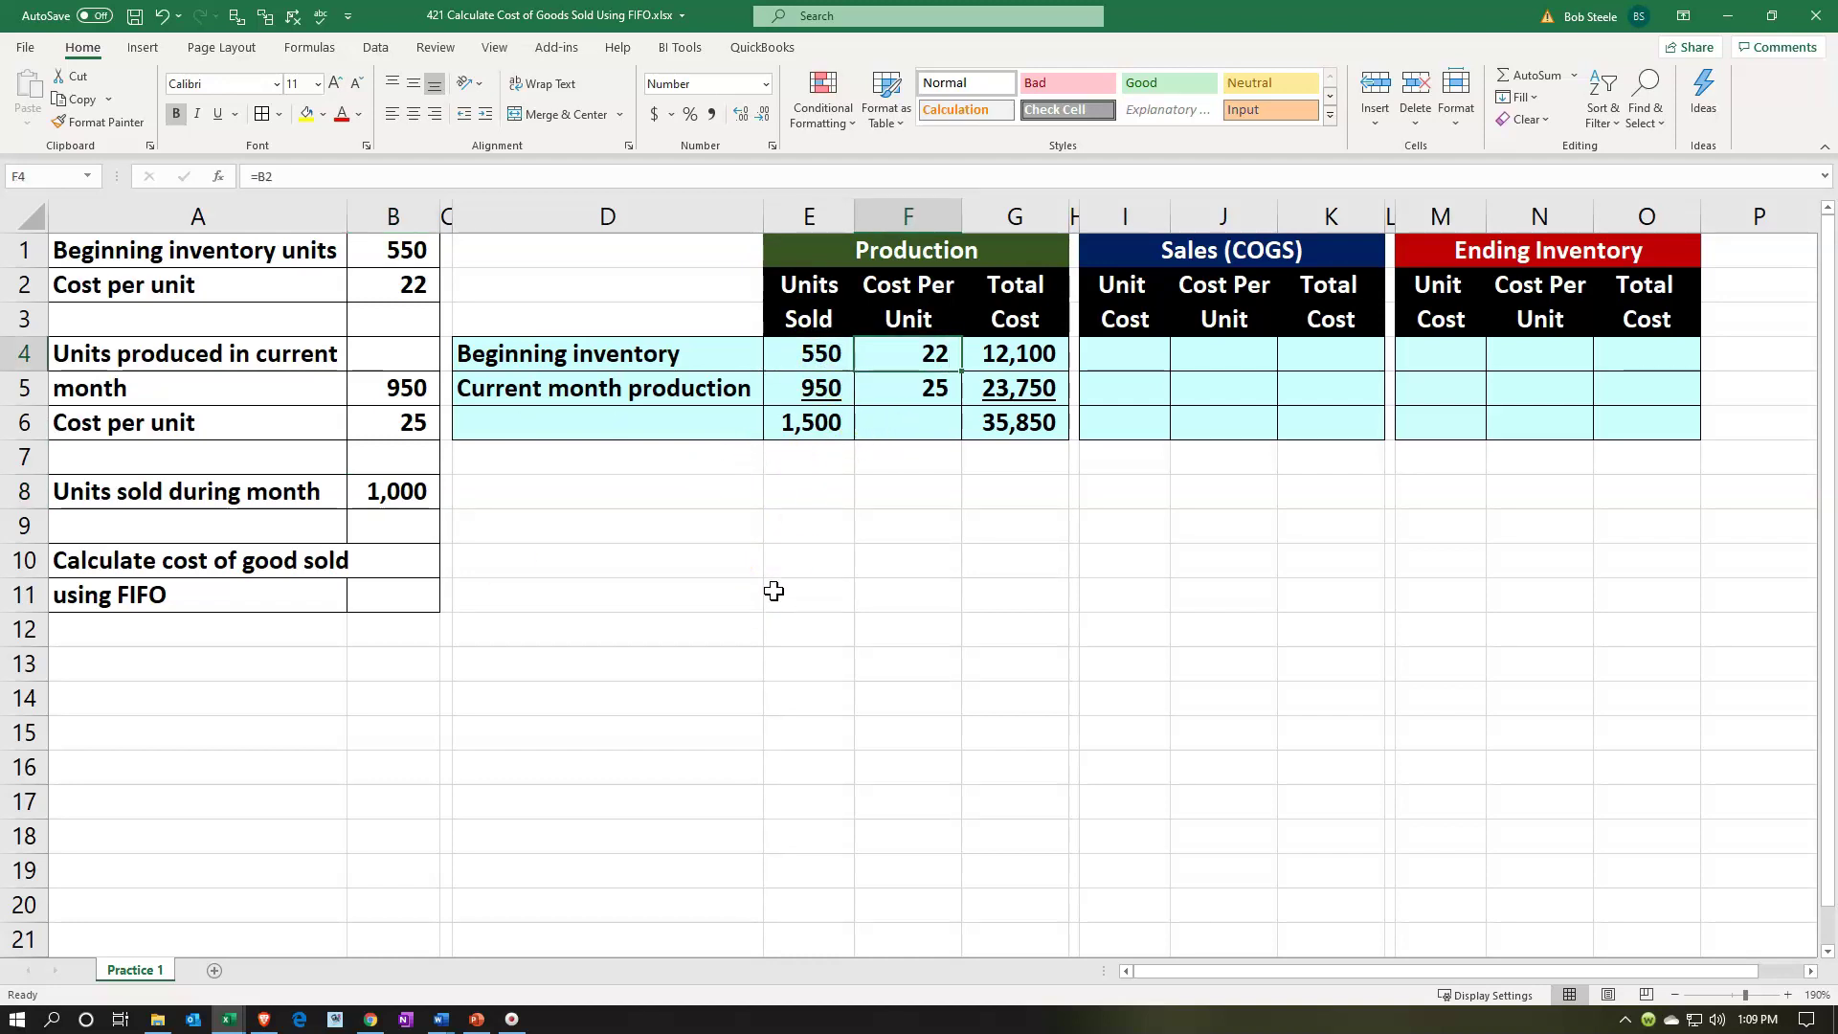
pyautogui.press('Down')
pyautogui.press('Left')
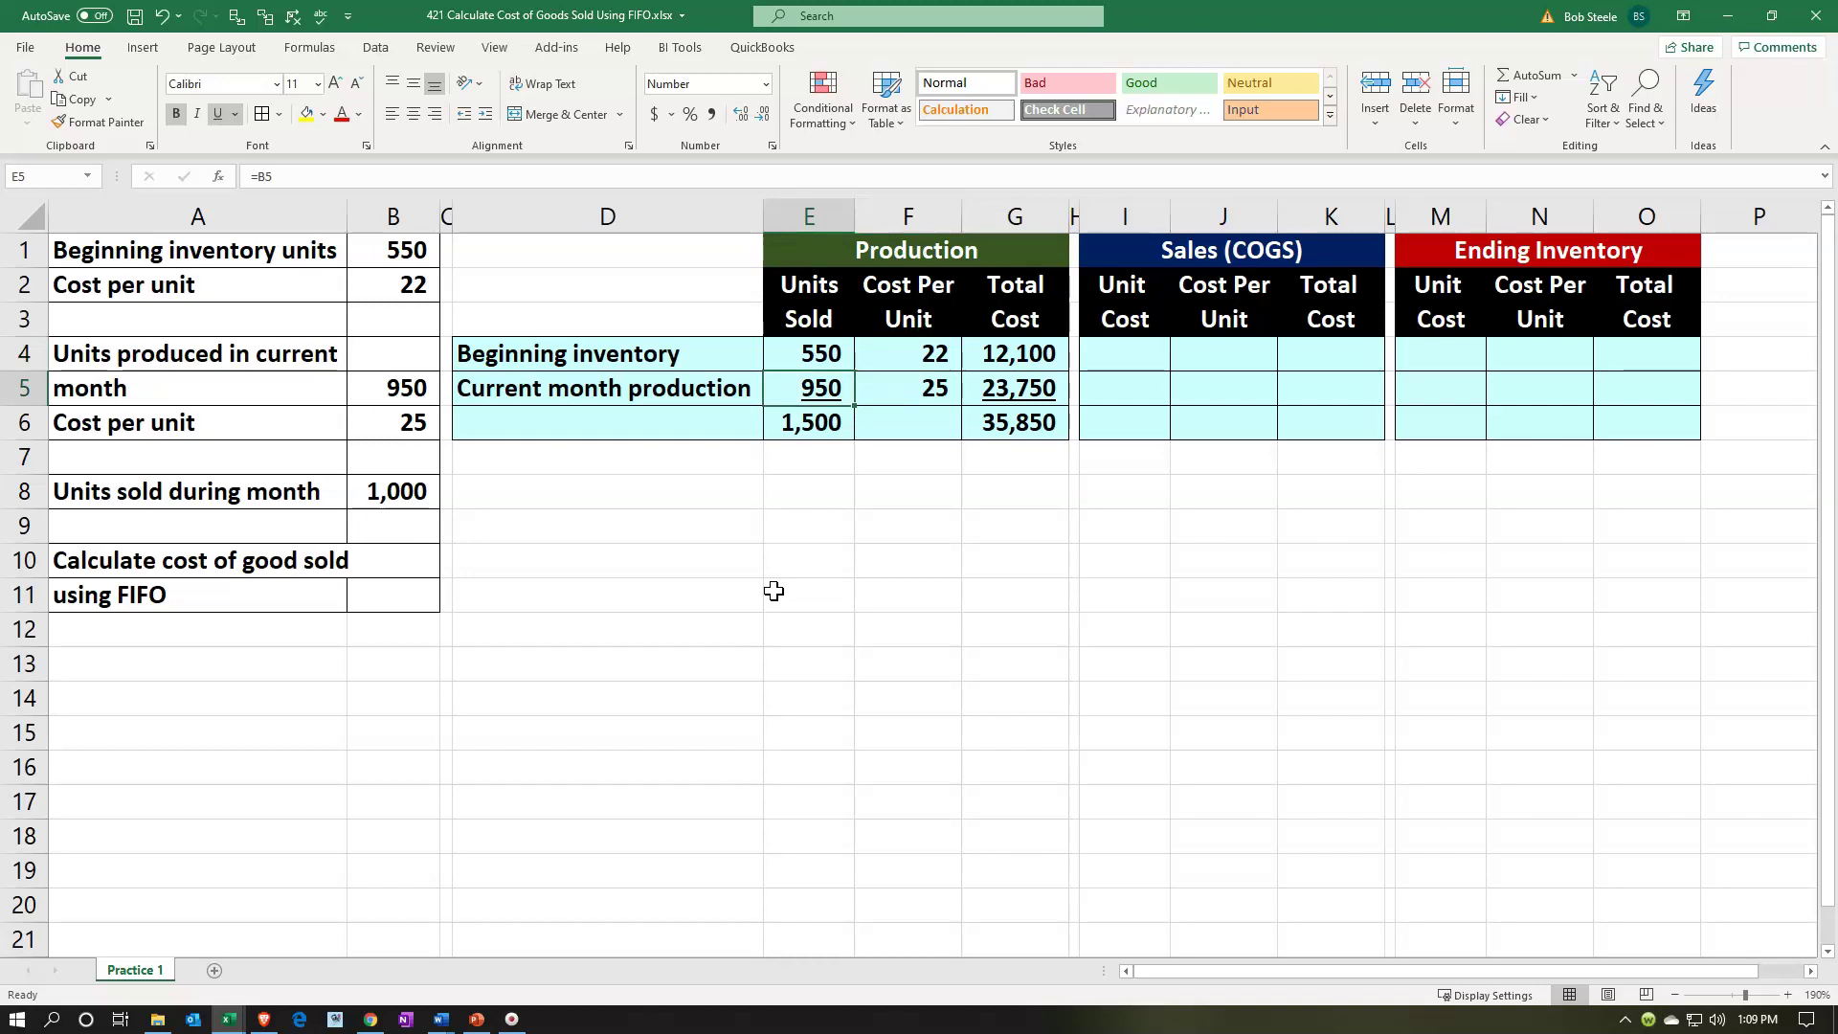
pyautogui.press('Right')
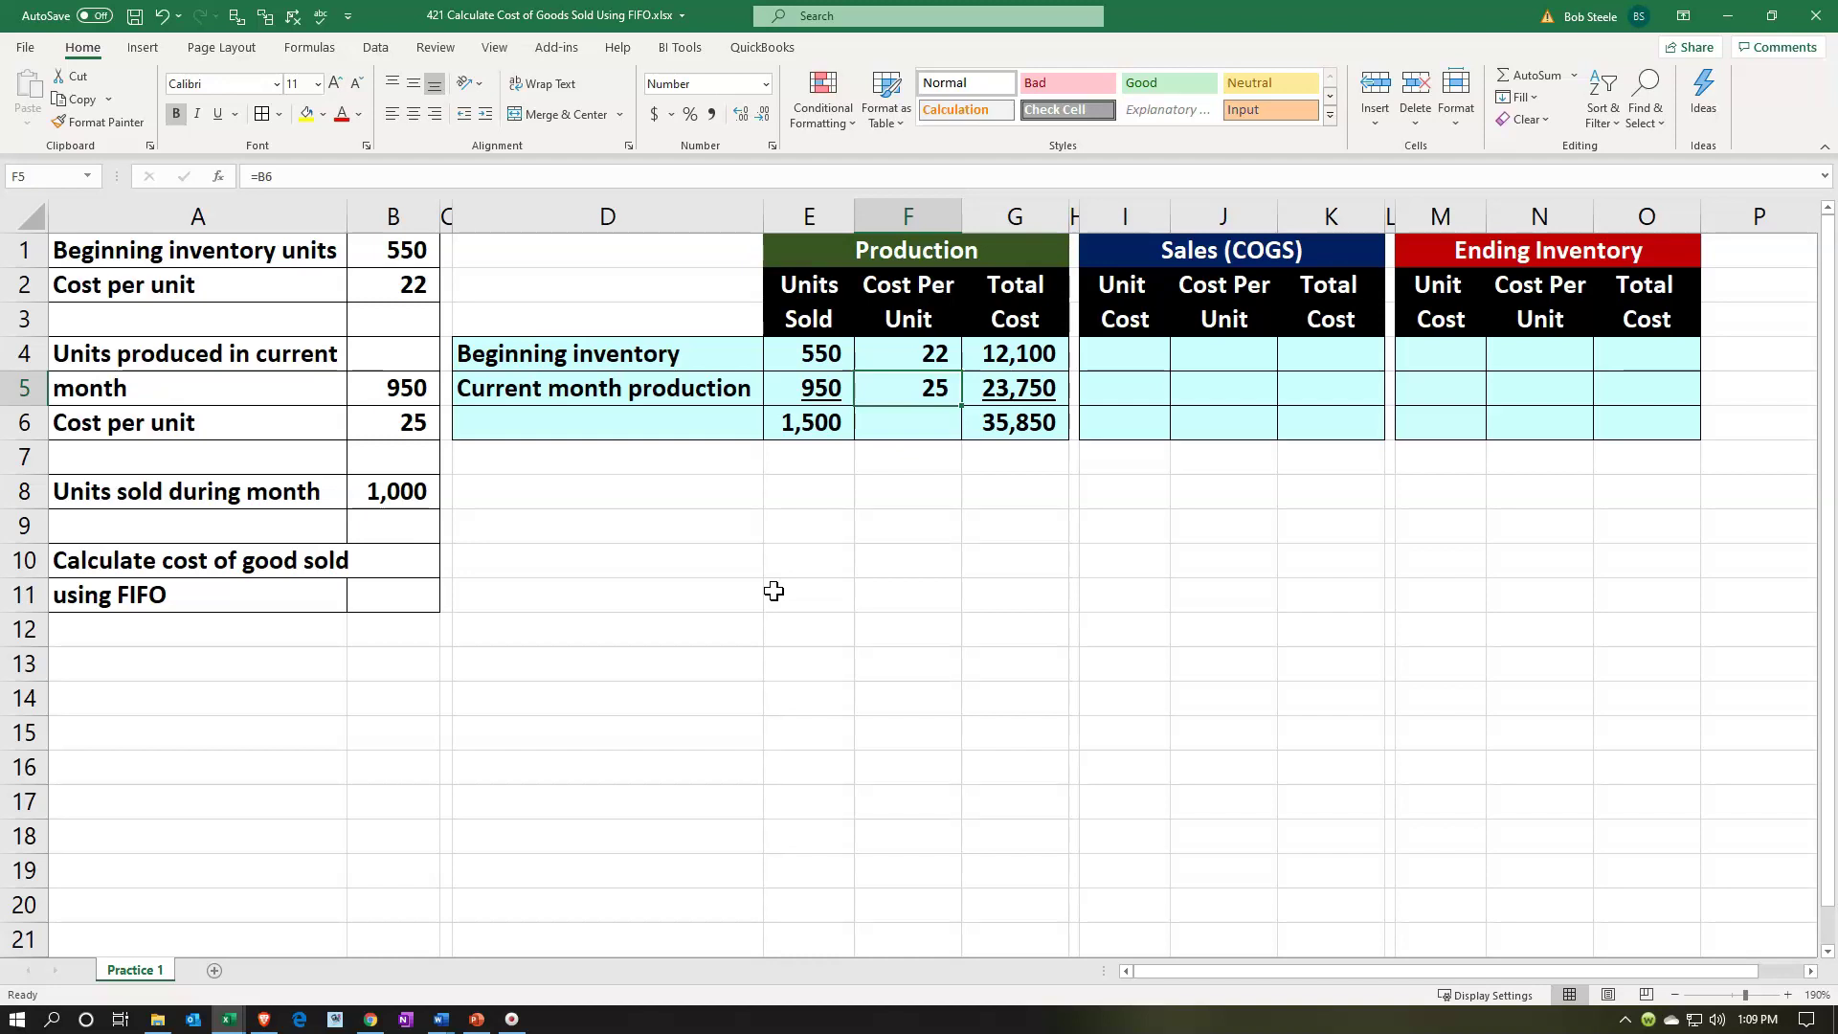
pyautogui.press('Up')
pyautogui.press('Left')
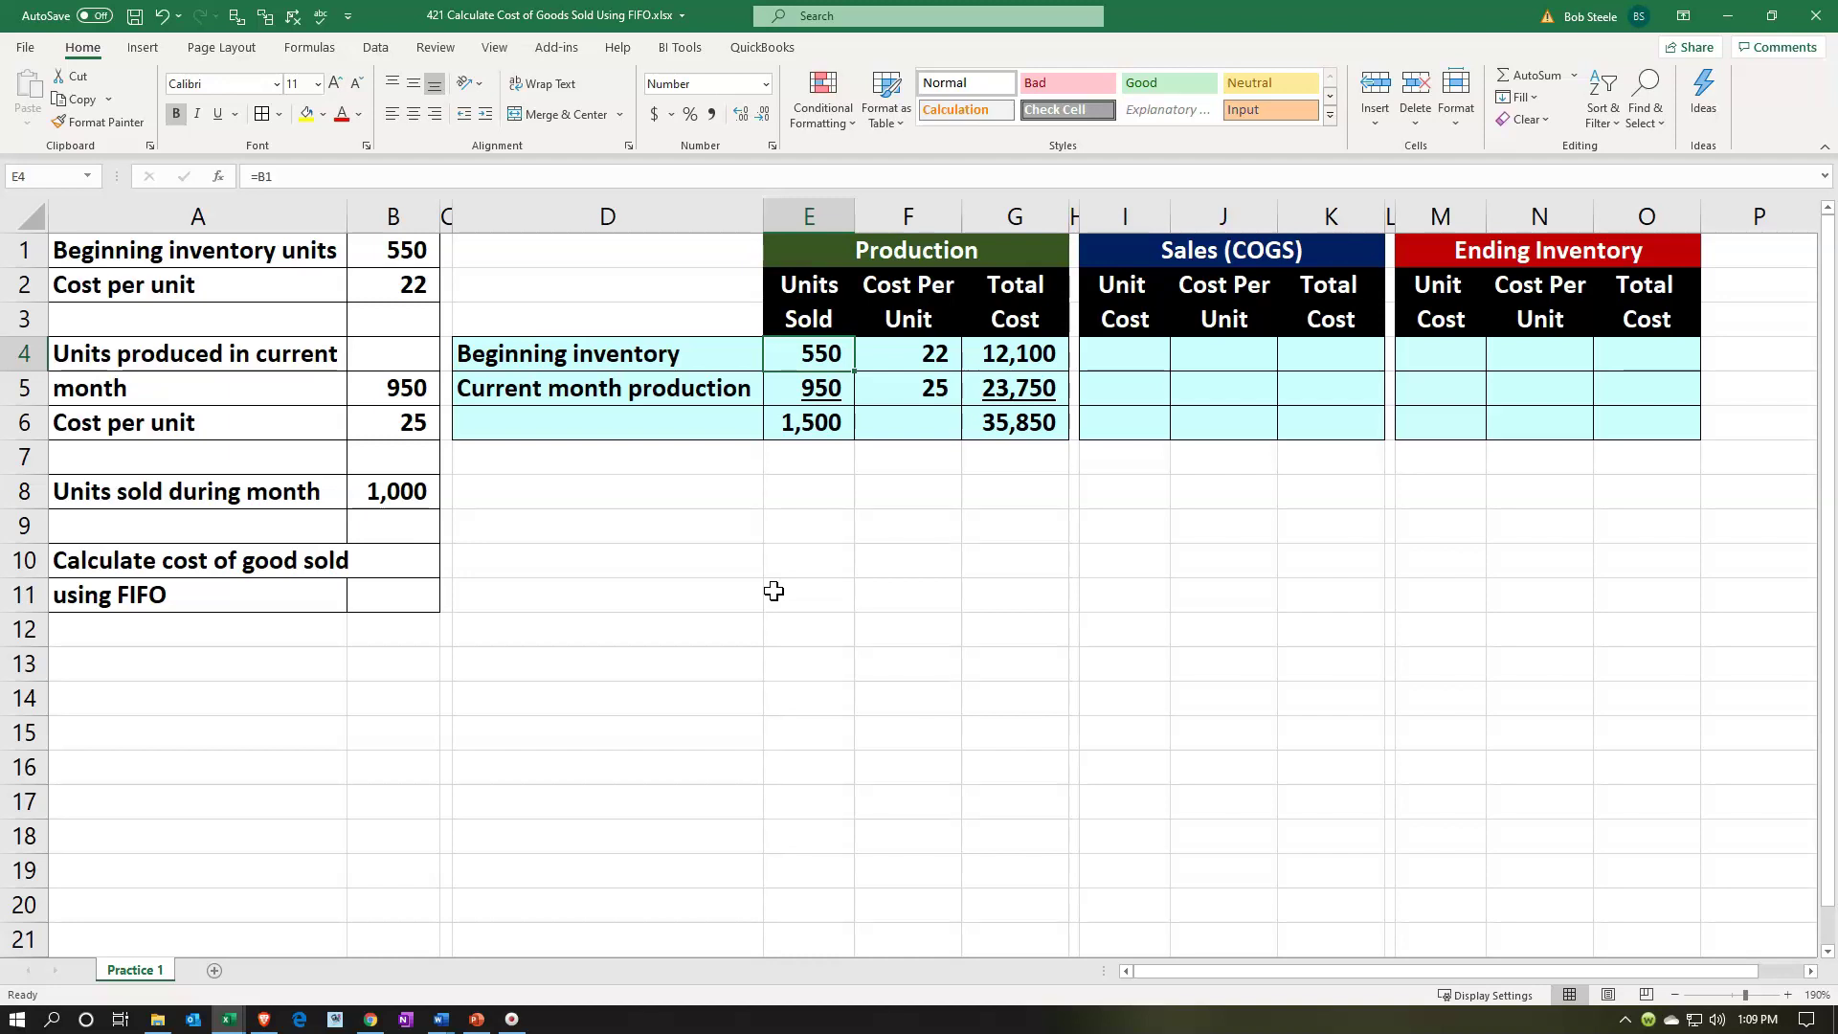
pyautogui.press('Right')
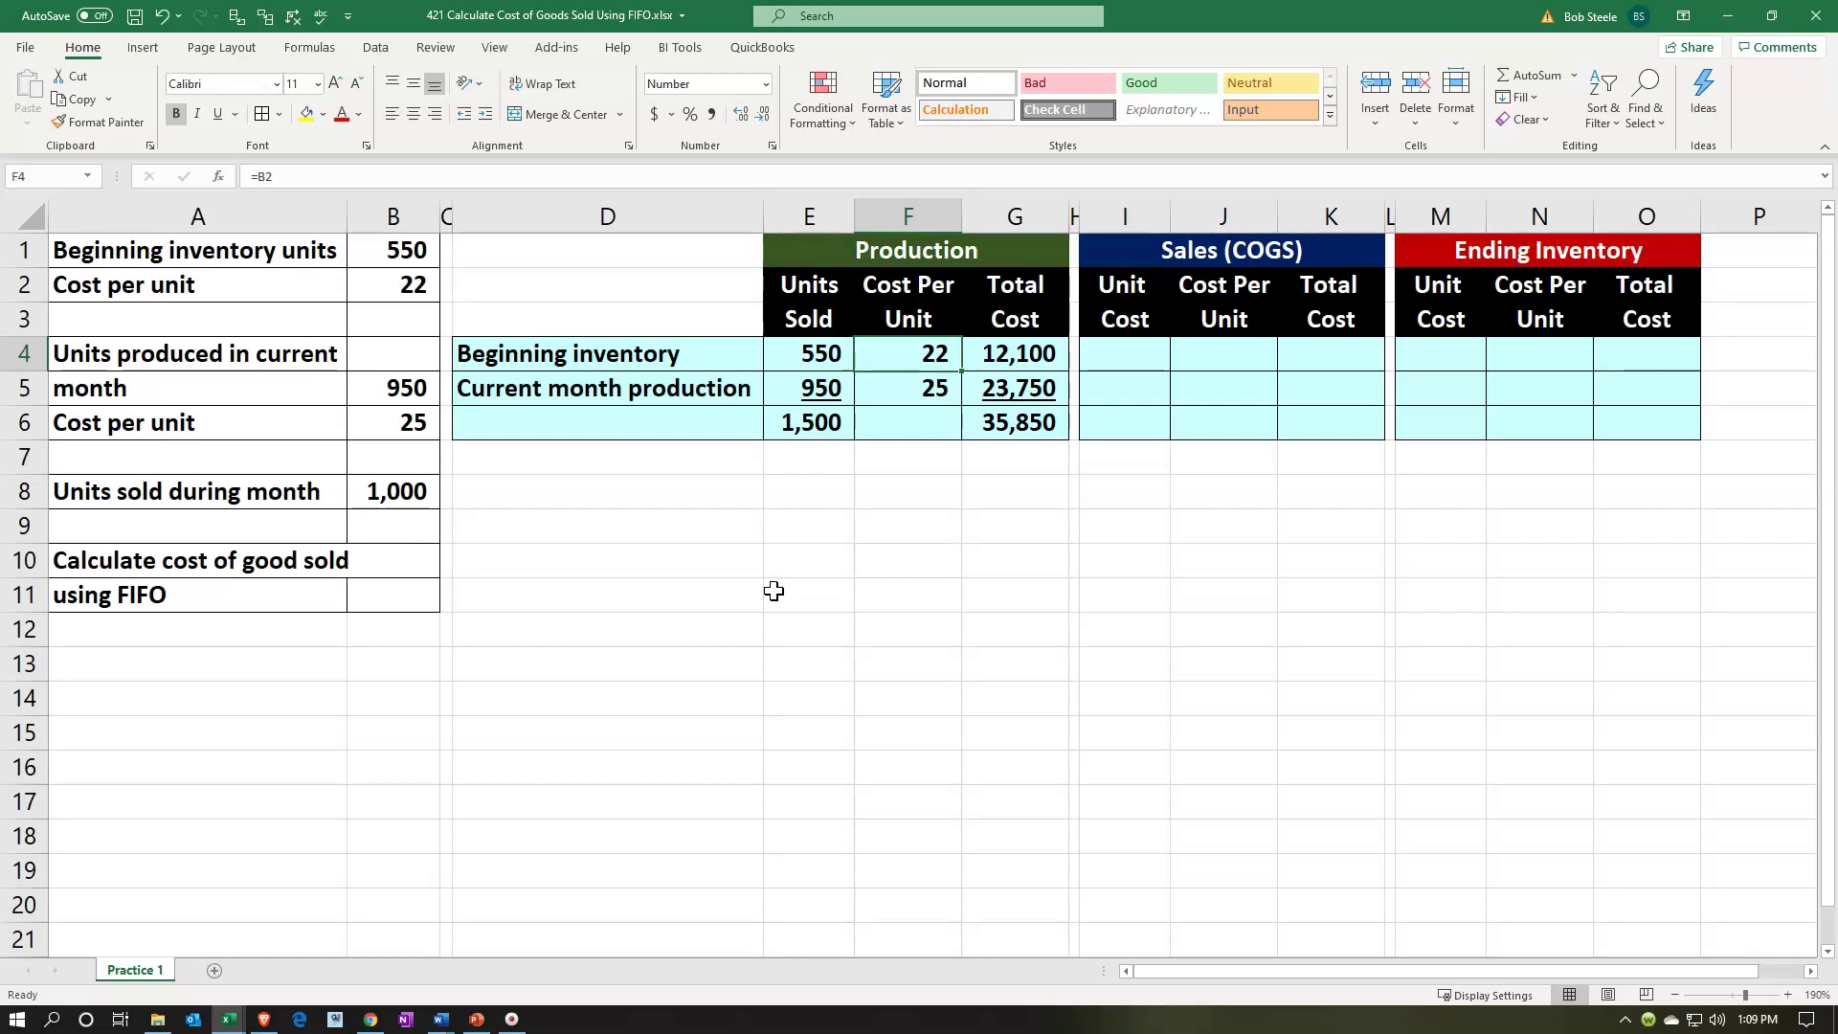
pyautogui.press('Down')
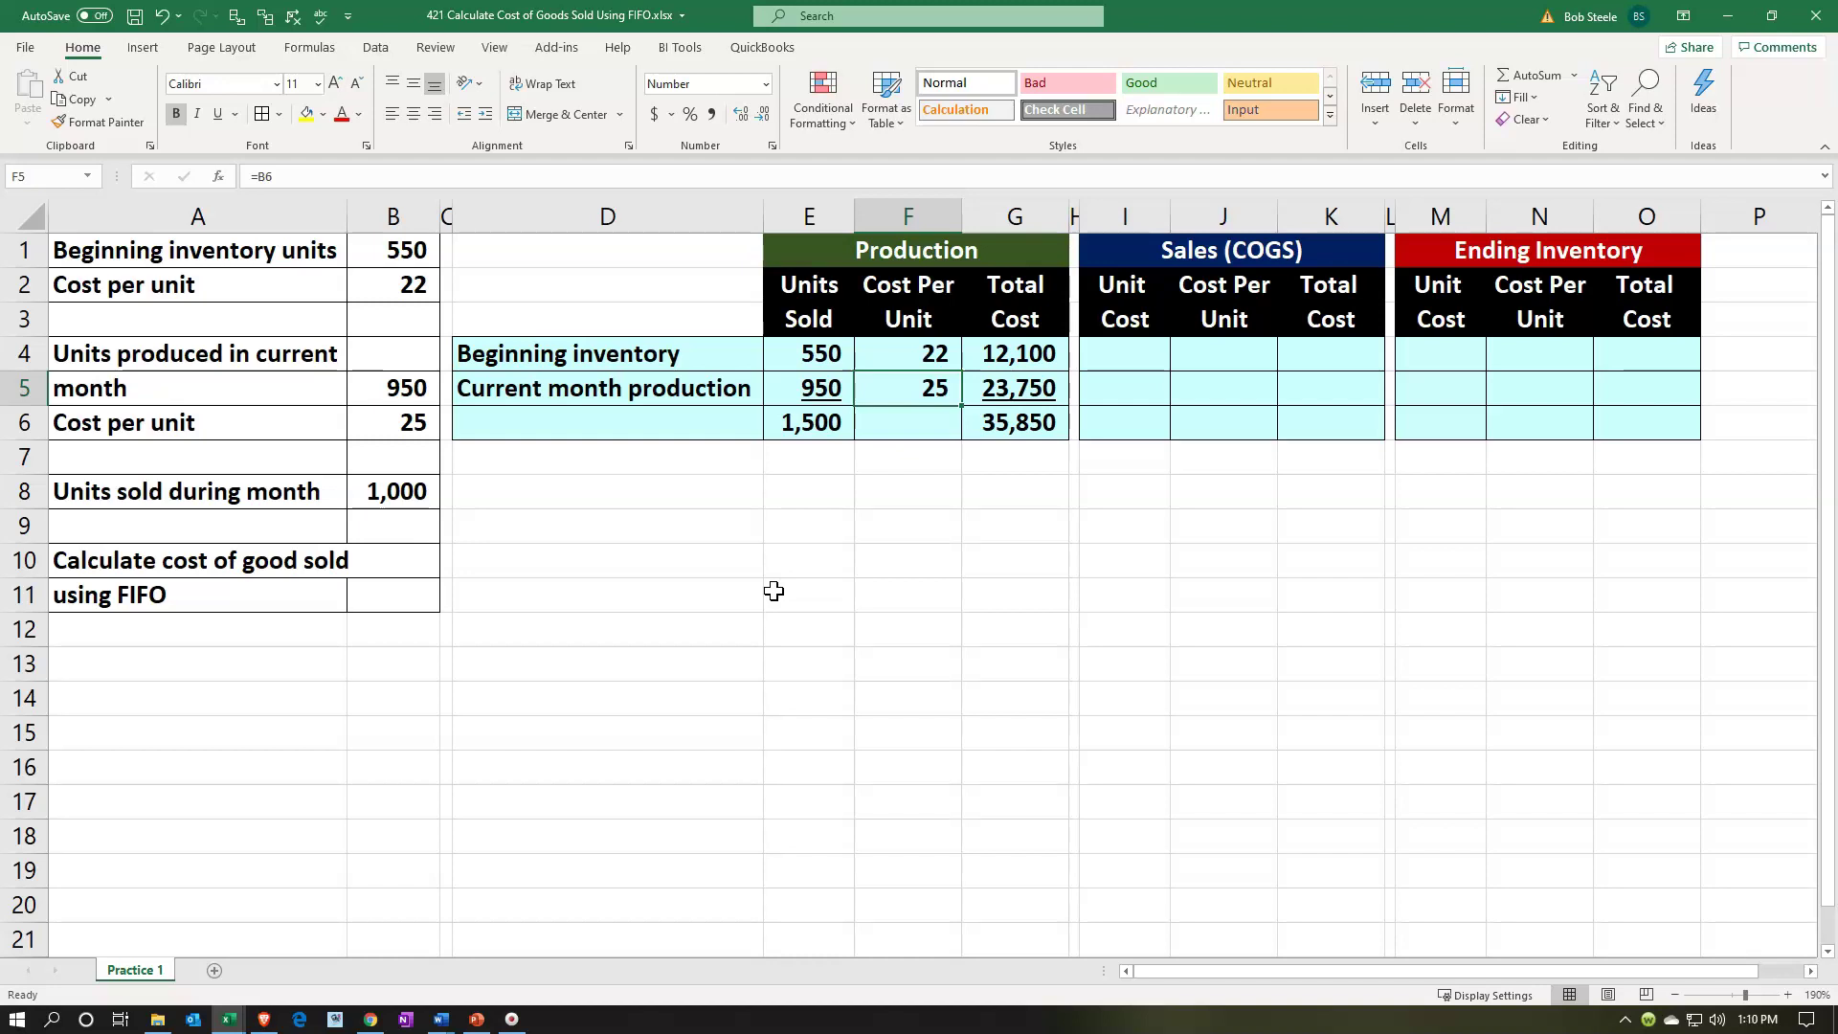
pyautogui.press('Up')
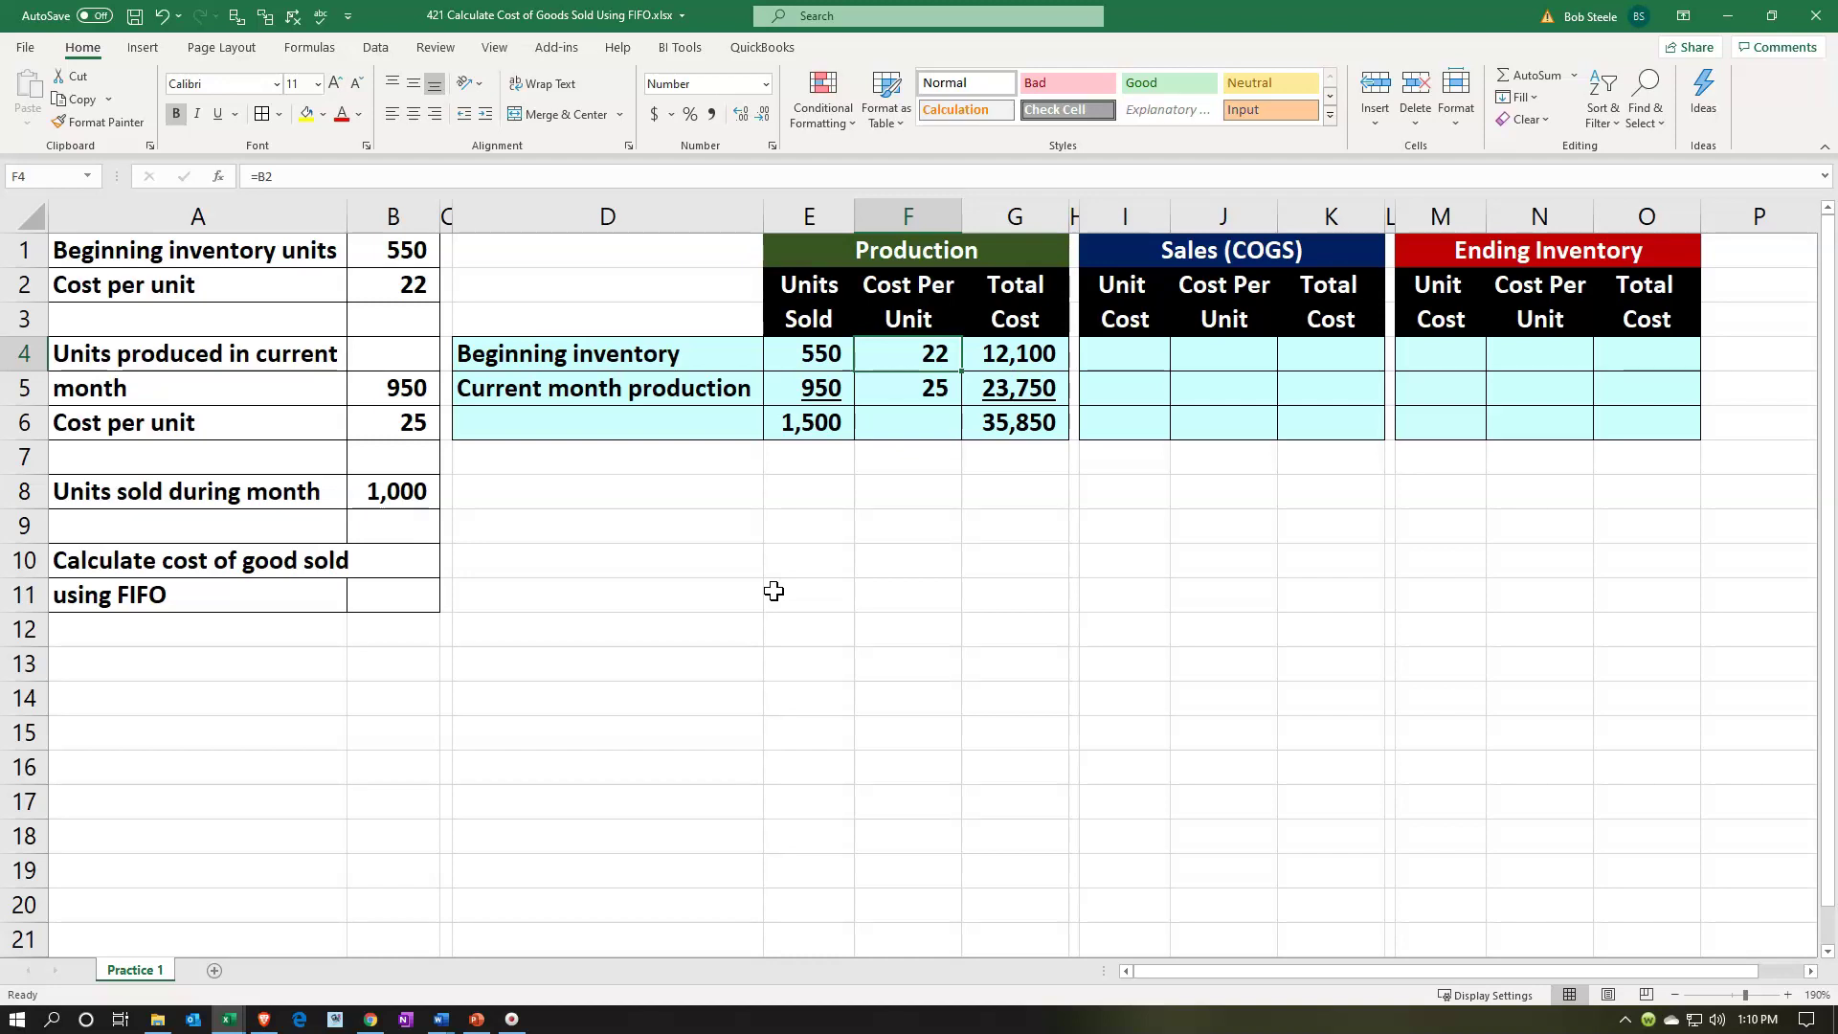
pyautogui.press('Right')
pyautogui.press('Right')
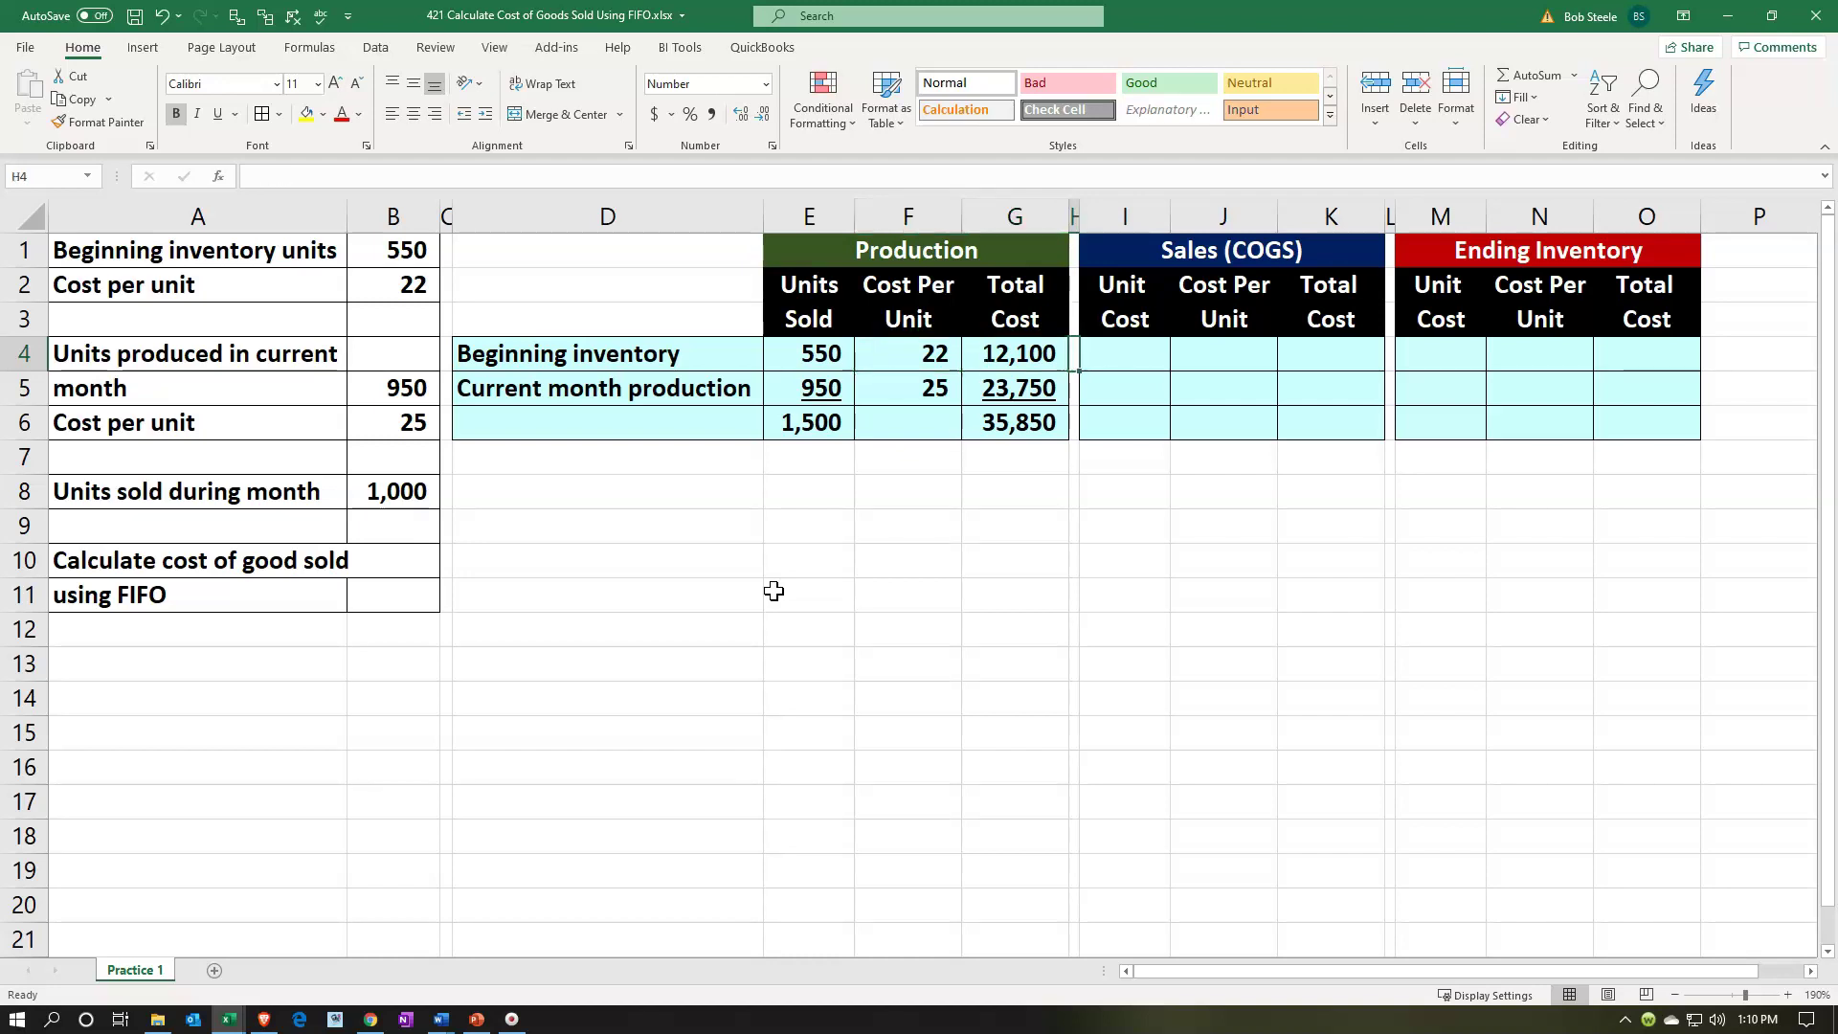
pyautogui.press('Right')
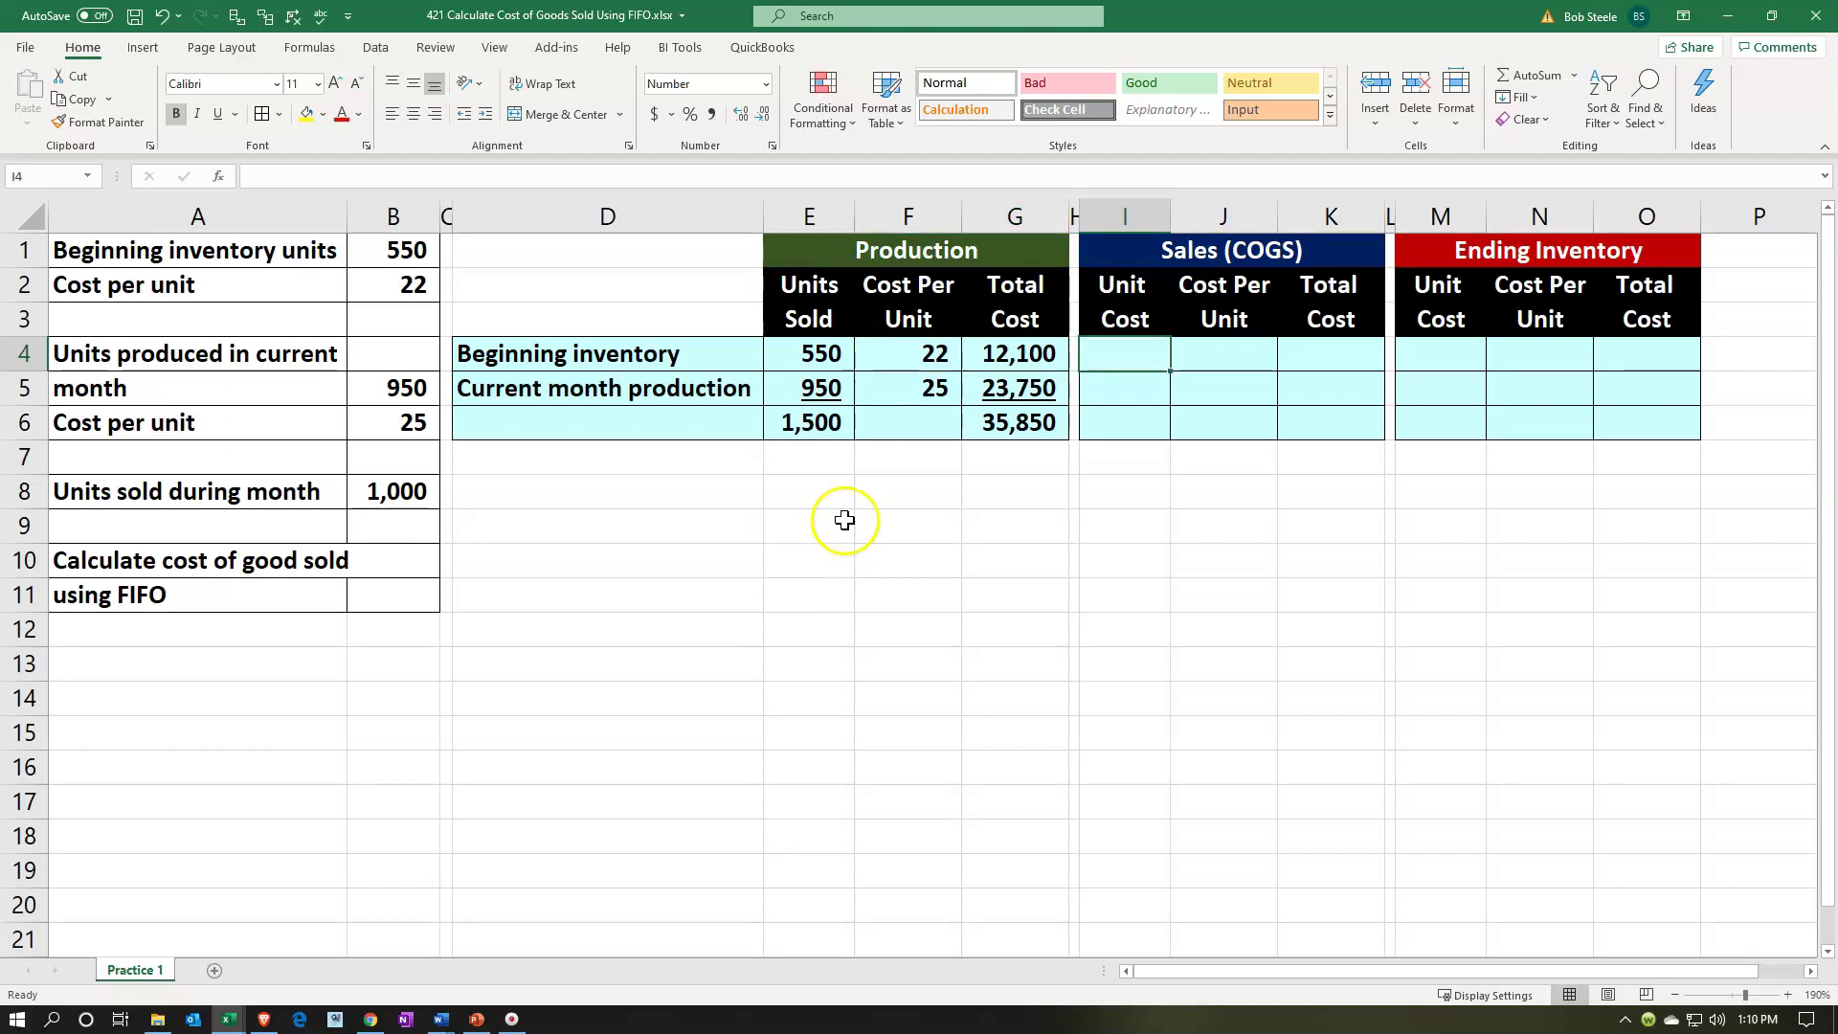
pyautogui.moveTo(833, 359); pyautogui.dragTo(1017, 353)
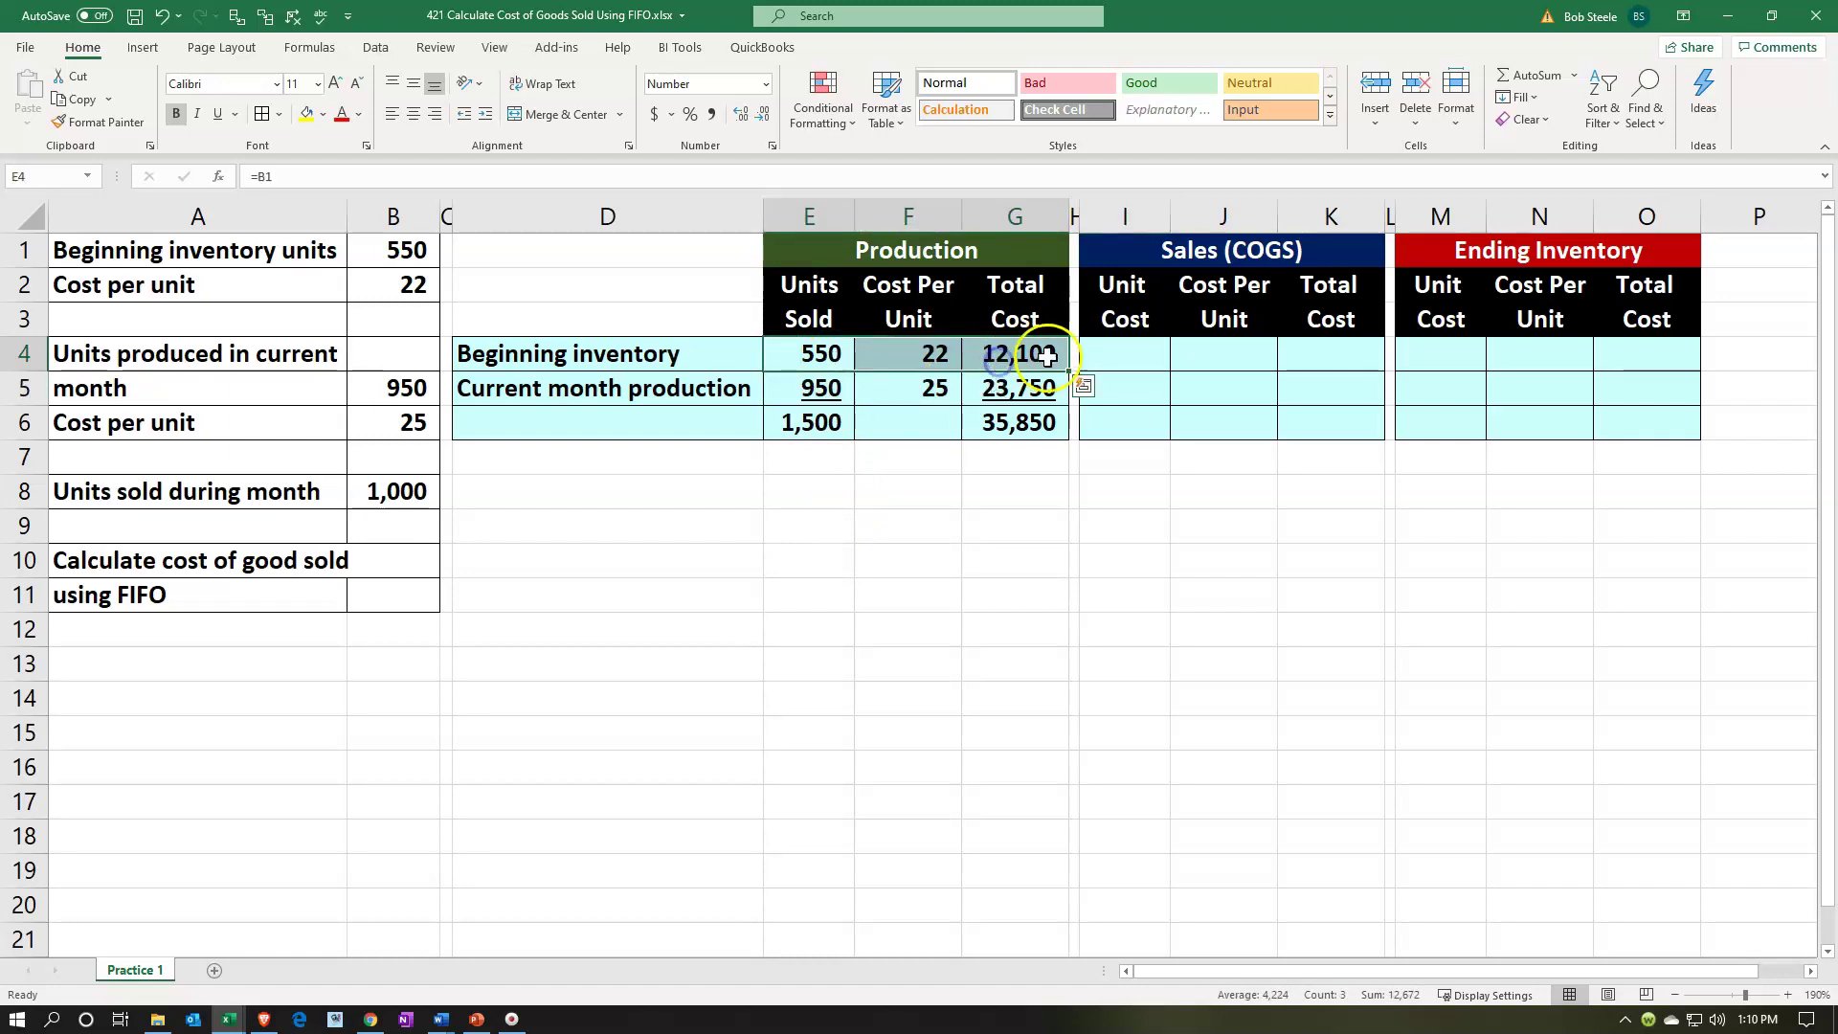
# Link I4 to the 550 units (=E4) and J4 to the 22 cost per unit (+F4)
pyautogui.click(1110, 353)
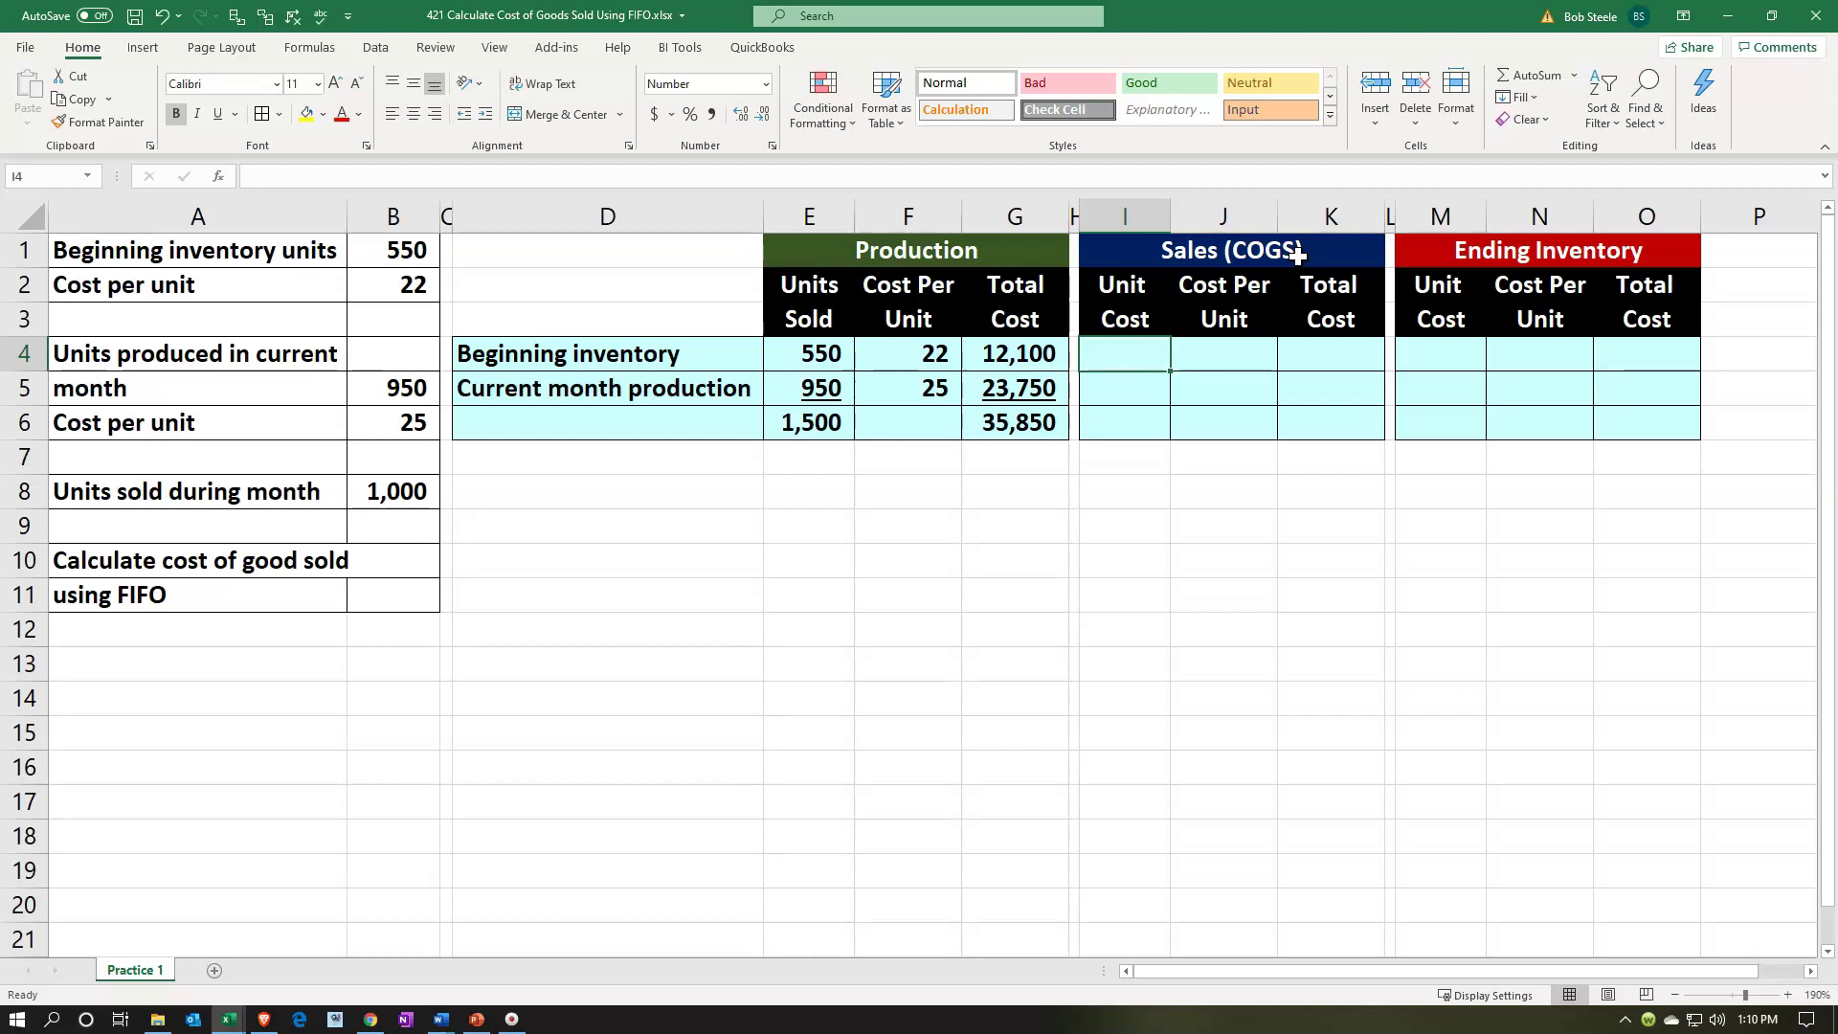
pyautogui.write('=')
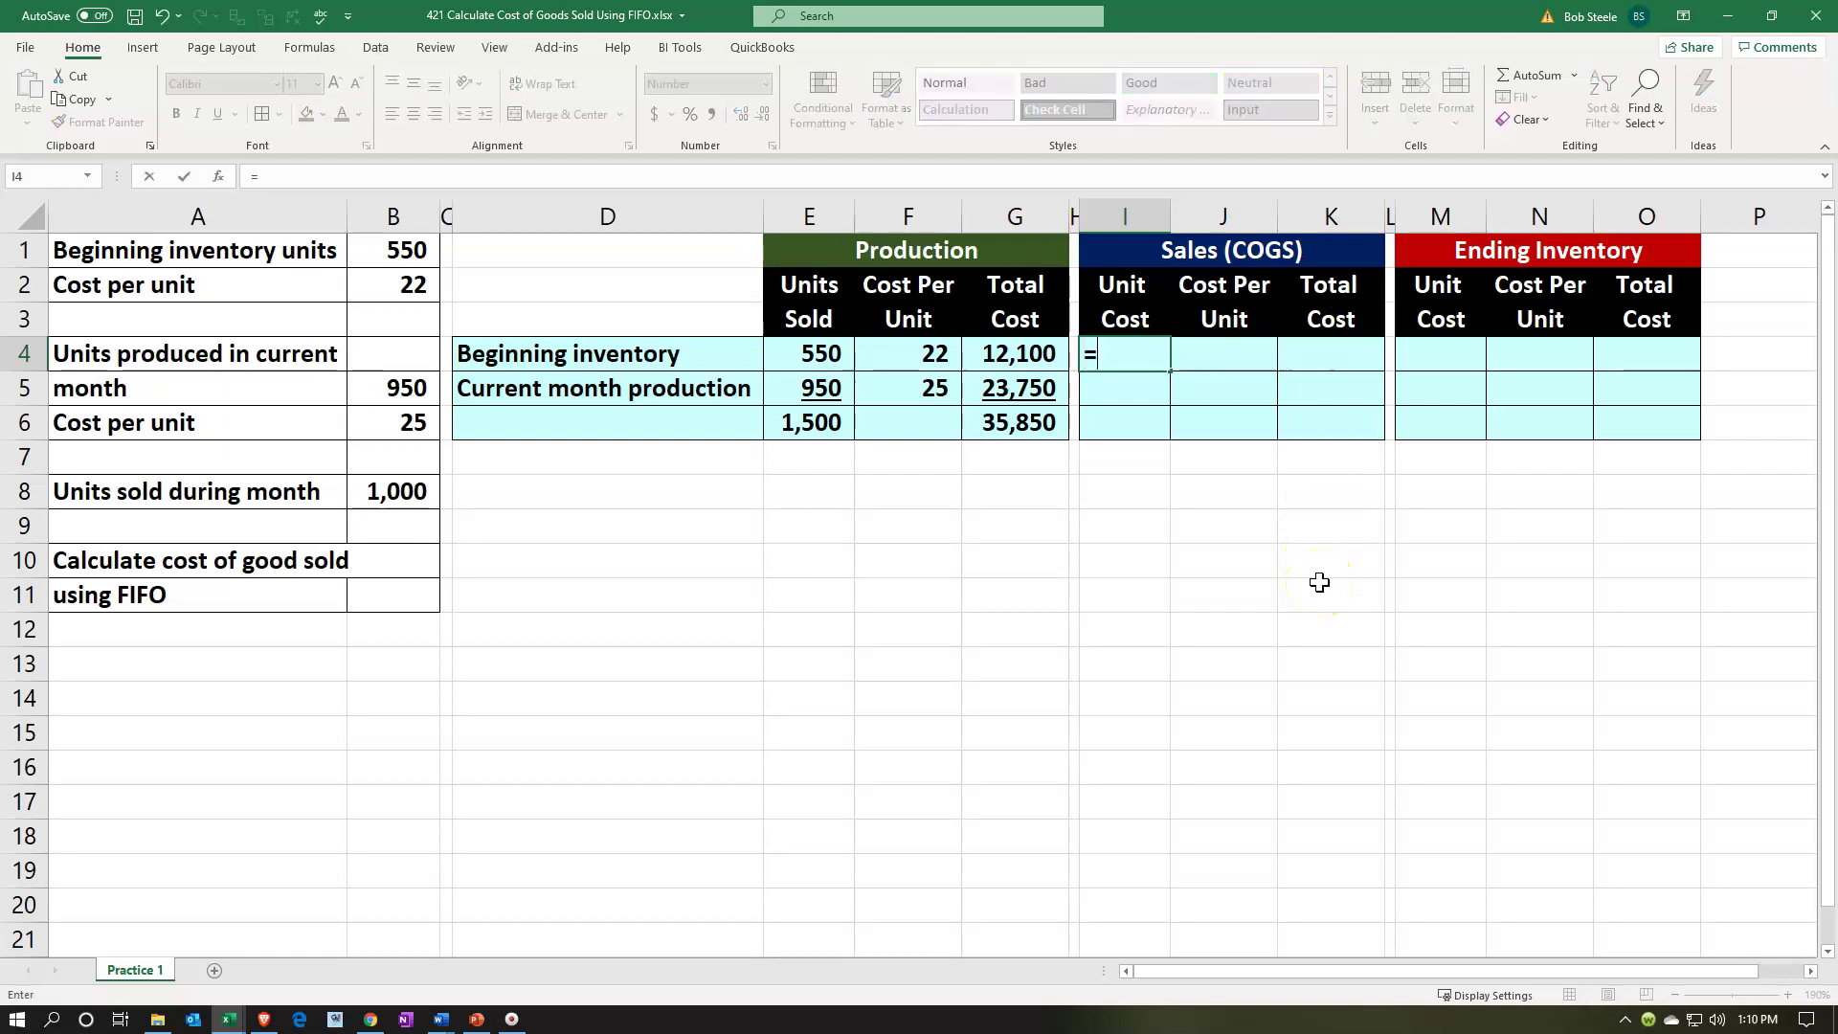
pyautogui.press('Left')
pyautogui.press('Left')
pyautogui.press('Left')
pyautogui.press('Left')
pyautogui.press('Return')
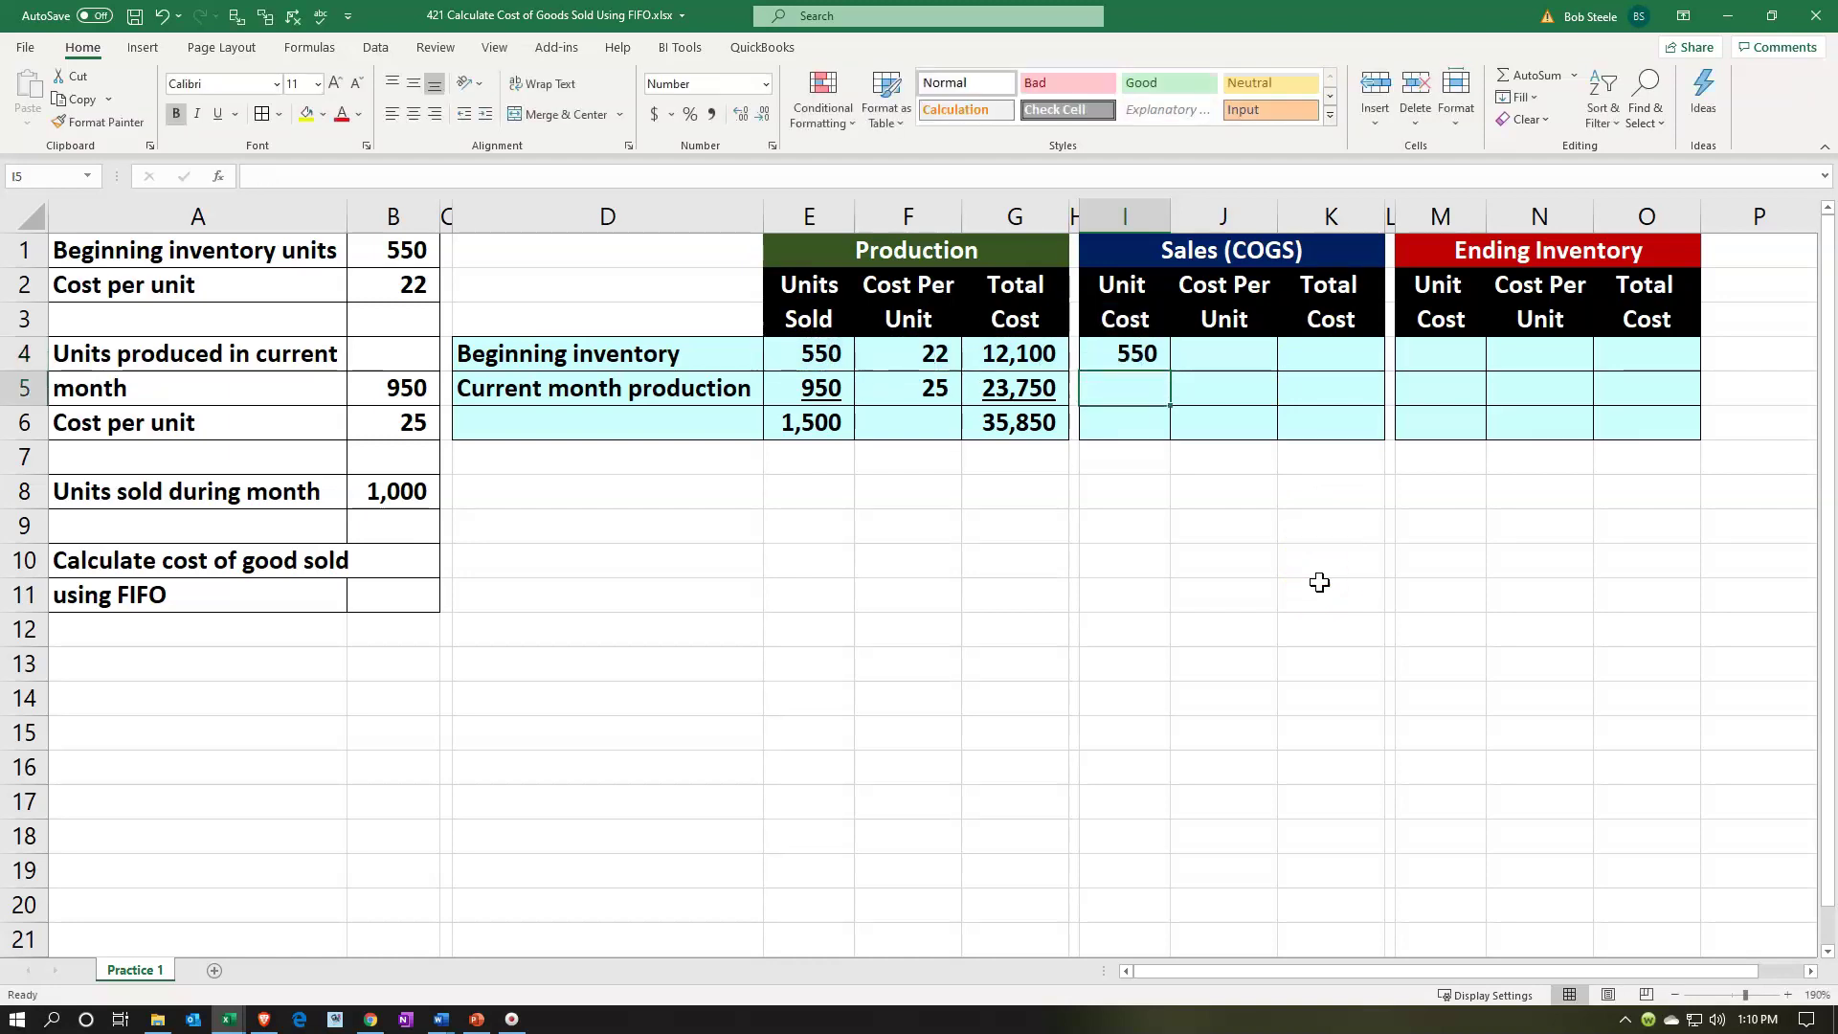
pyautogui.press('Up')
pyautogui.press('Right')
pyautogui.write('+')
pyautogui.press('Left')
pyautogui.press('Left')
pyautogui.press('Left')
pyautogui.press('Left')
pyautogui.press('Return')
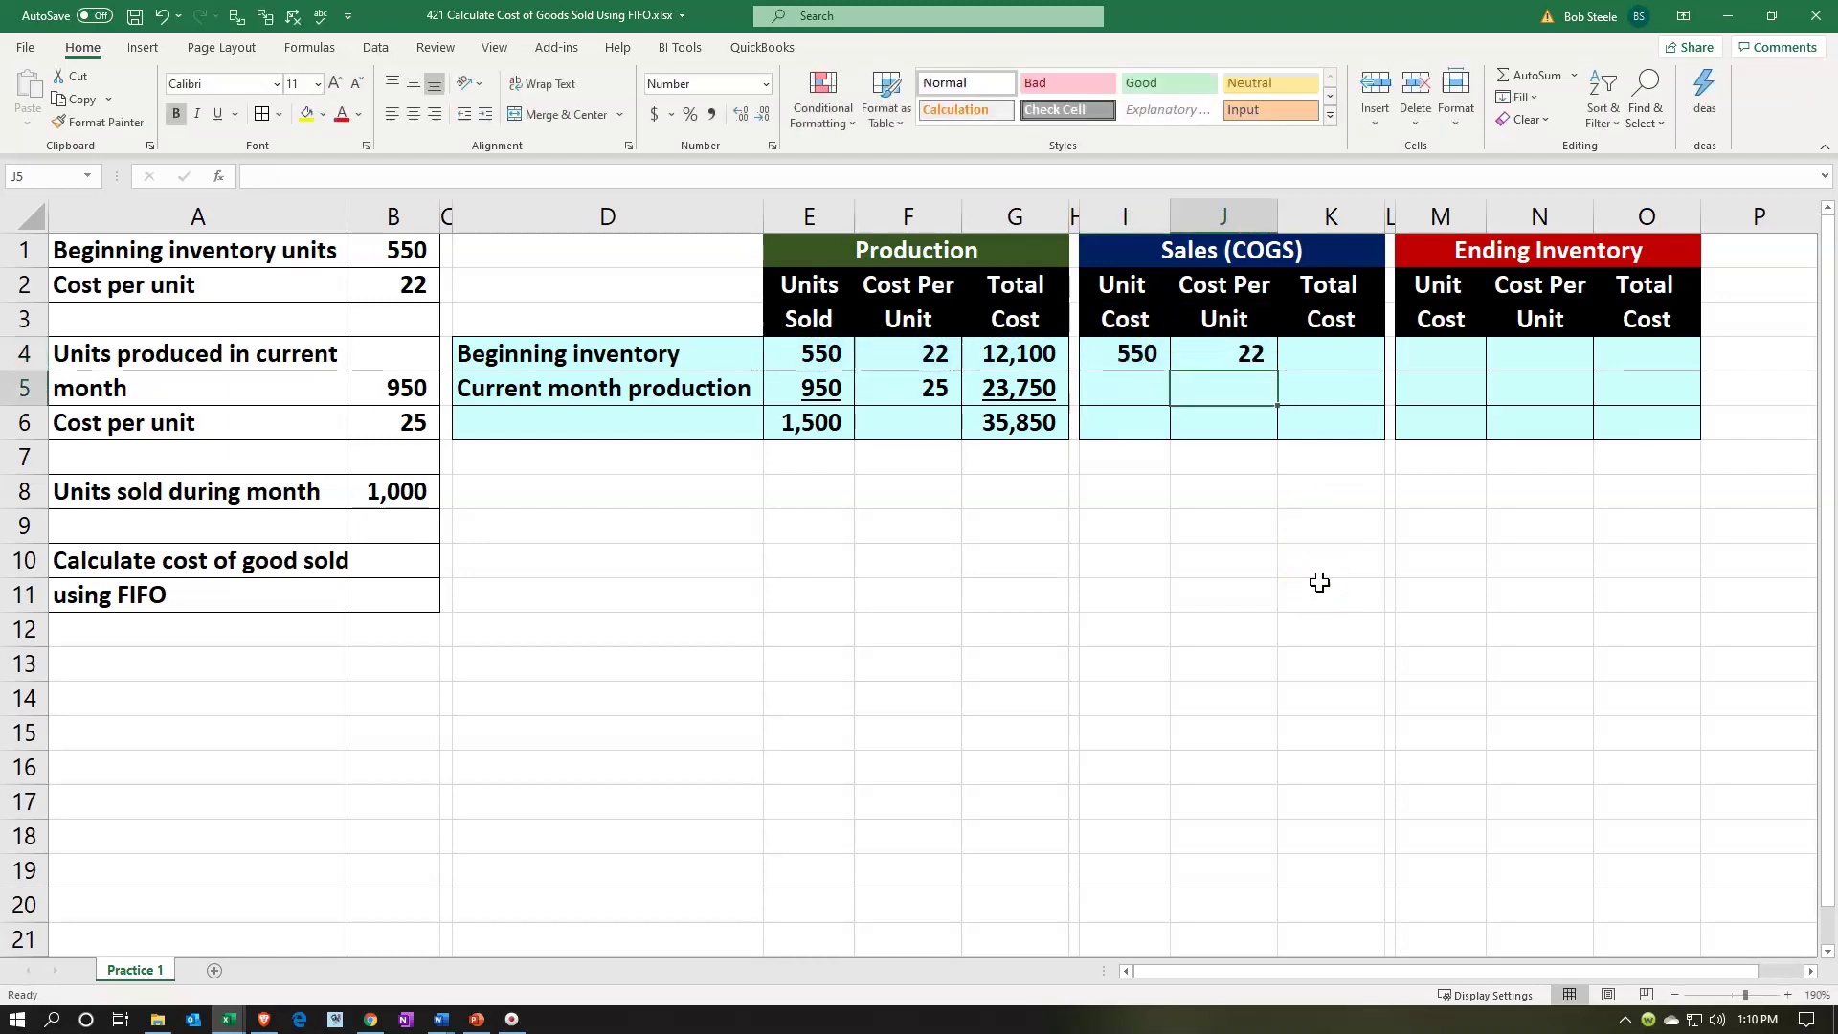
# Compute the 12,100 Sales total cost in K4 with =I4*J4
pyautogui.press('Up')
pyautogui.press('Right')
pyautogui.write('=')
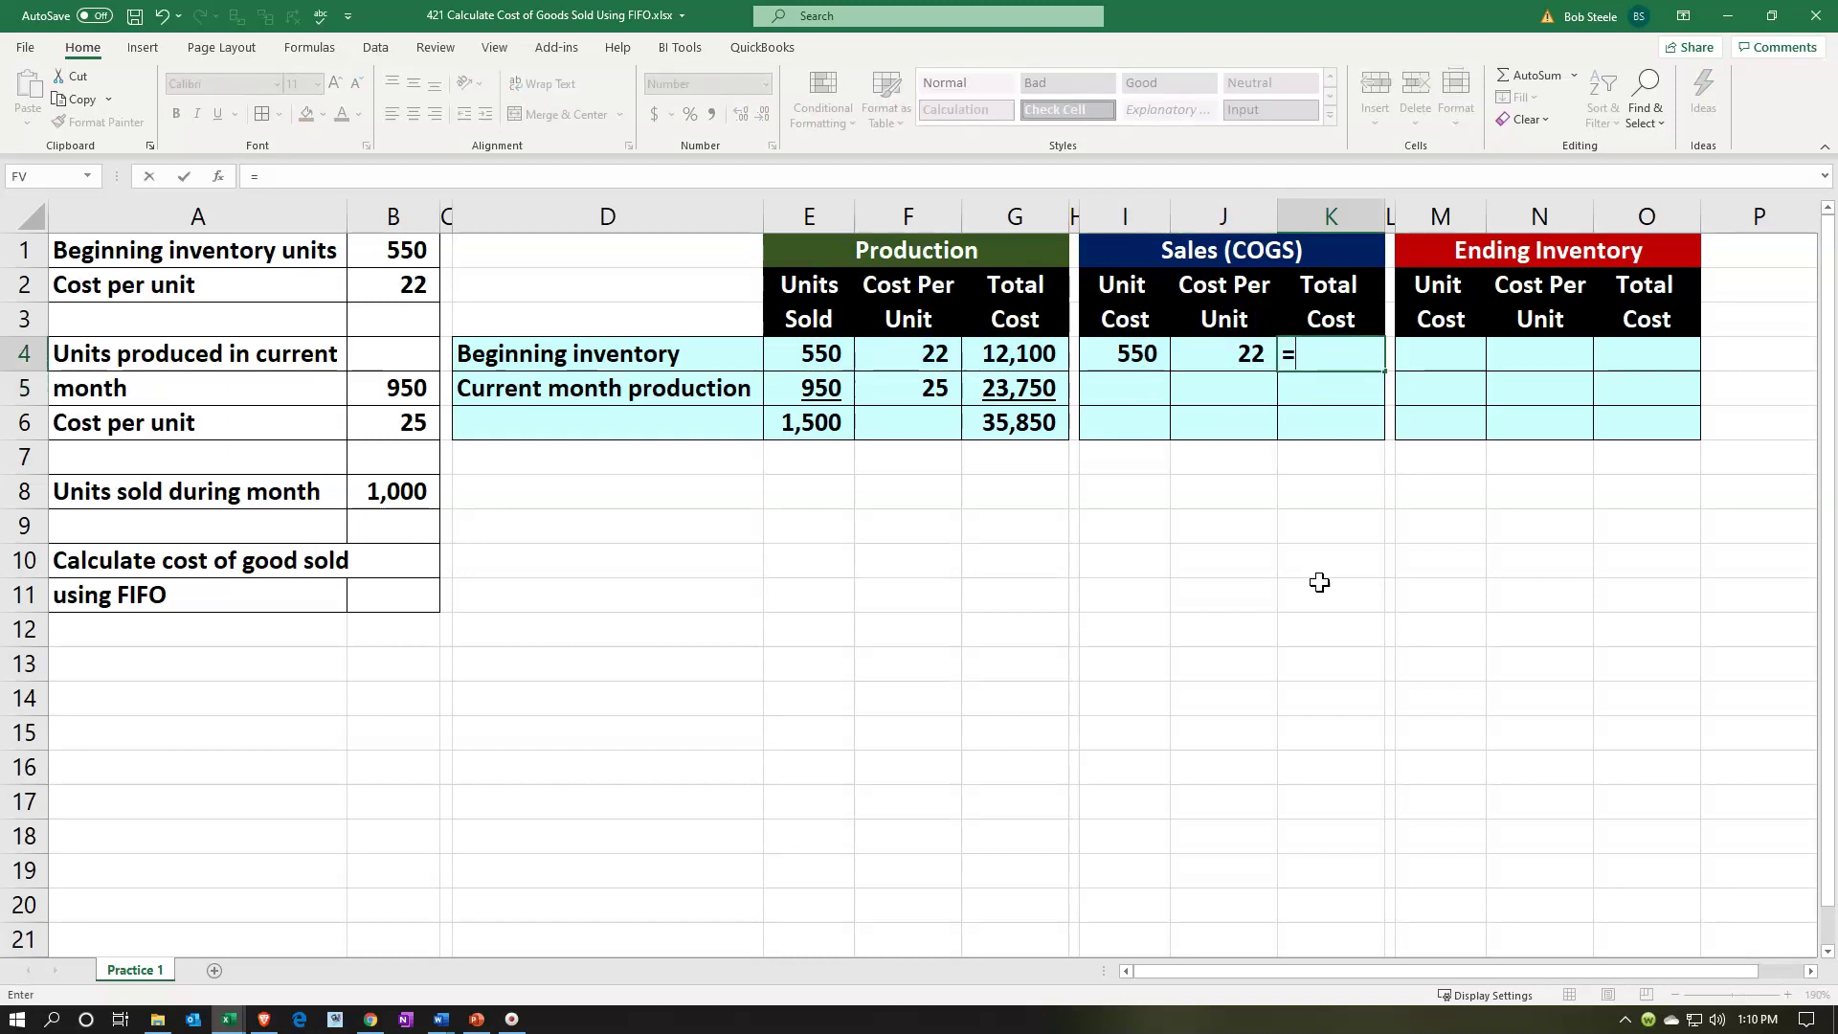
pyautogui.press('Left')
pyautogui.press('Left')
pyautogui.write('*')
pyautogui.press('Left')
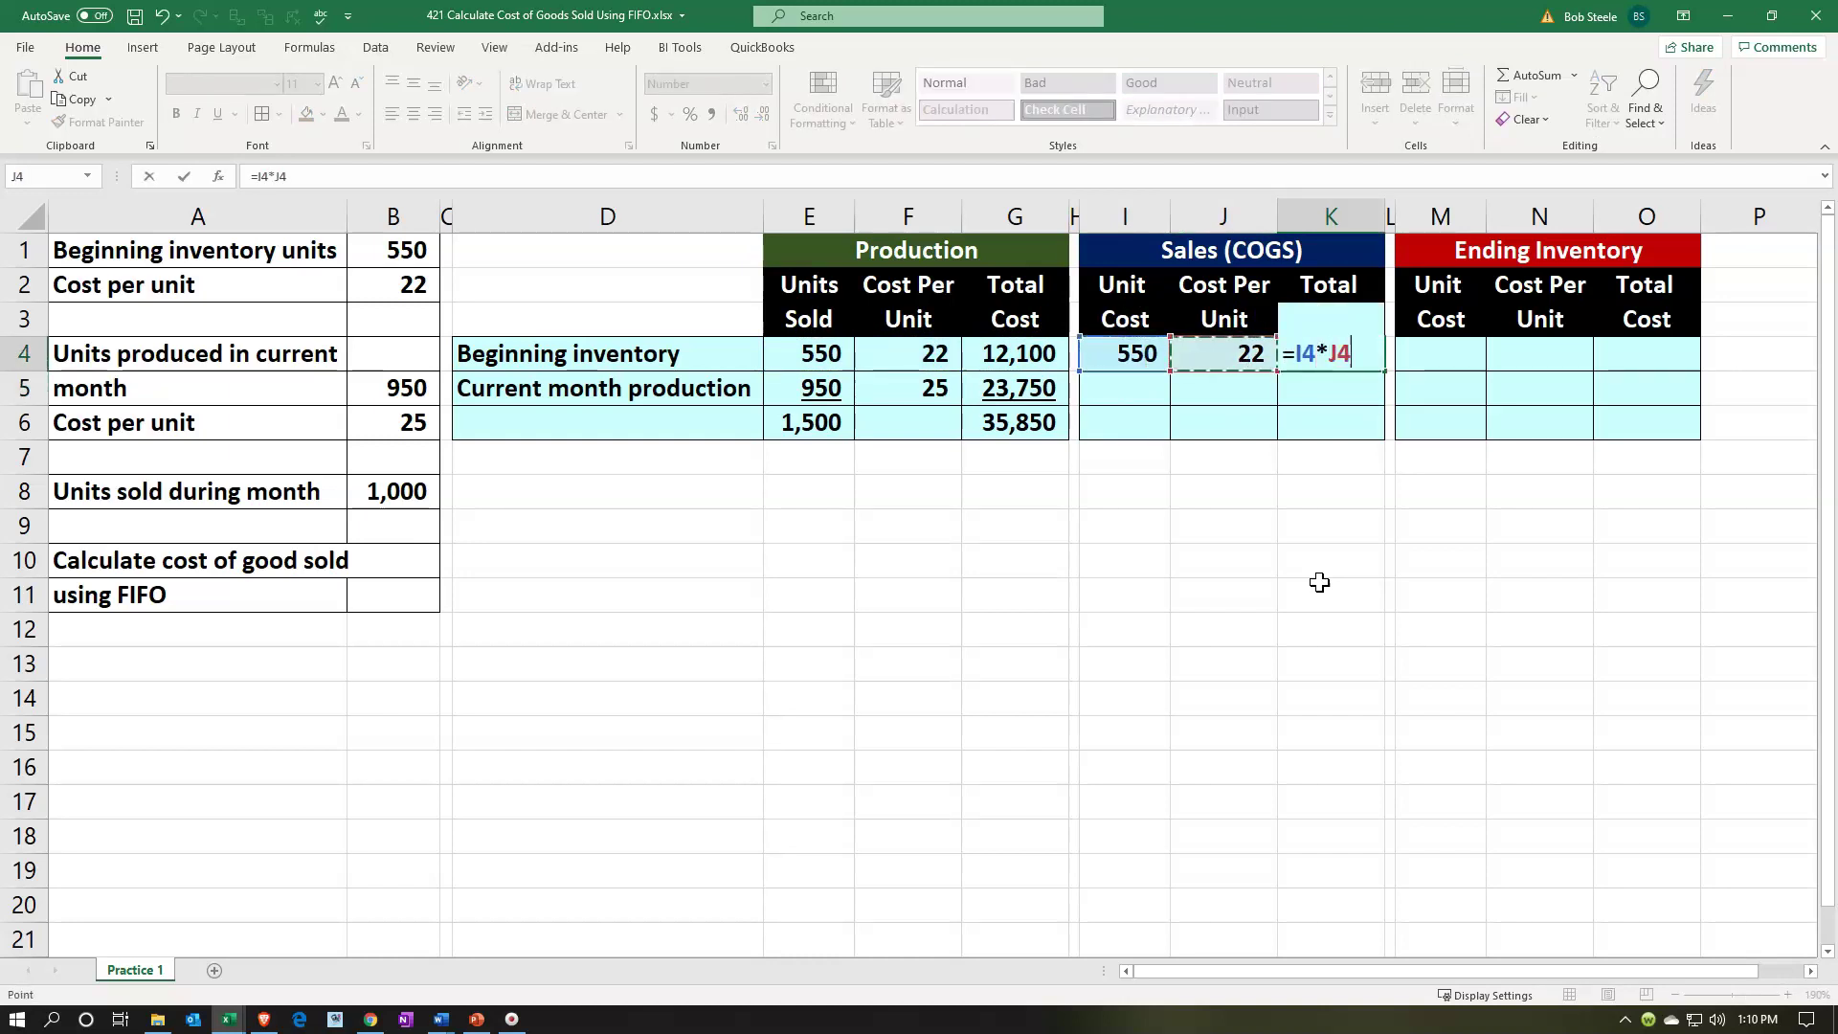
pyautogui.press('Return')
pyautogui.press('Up')
pyautogui.press('Right')
pyautogui.press('Right')
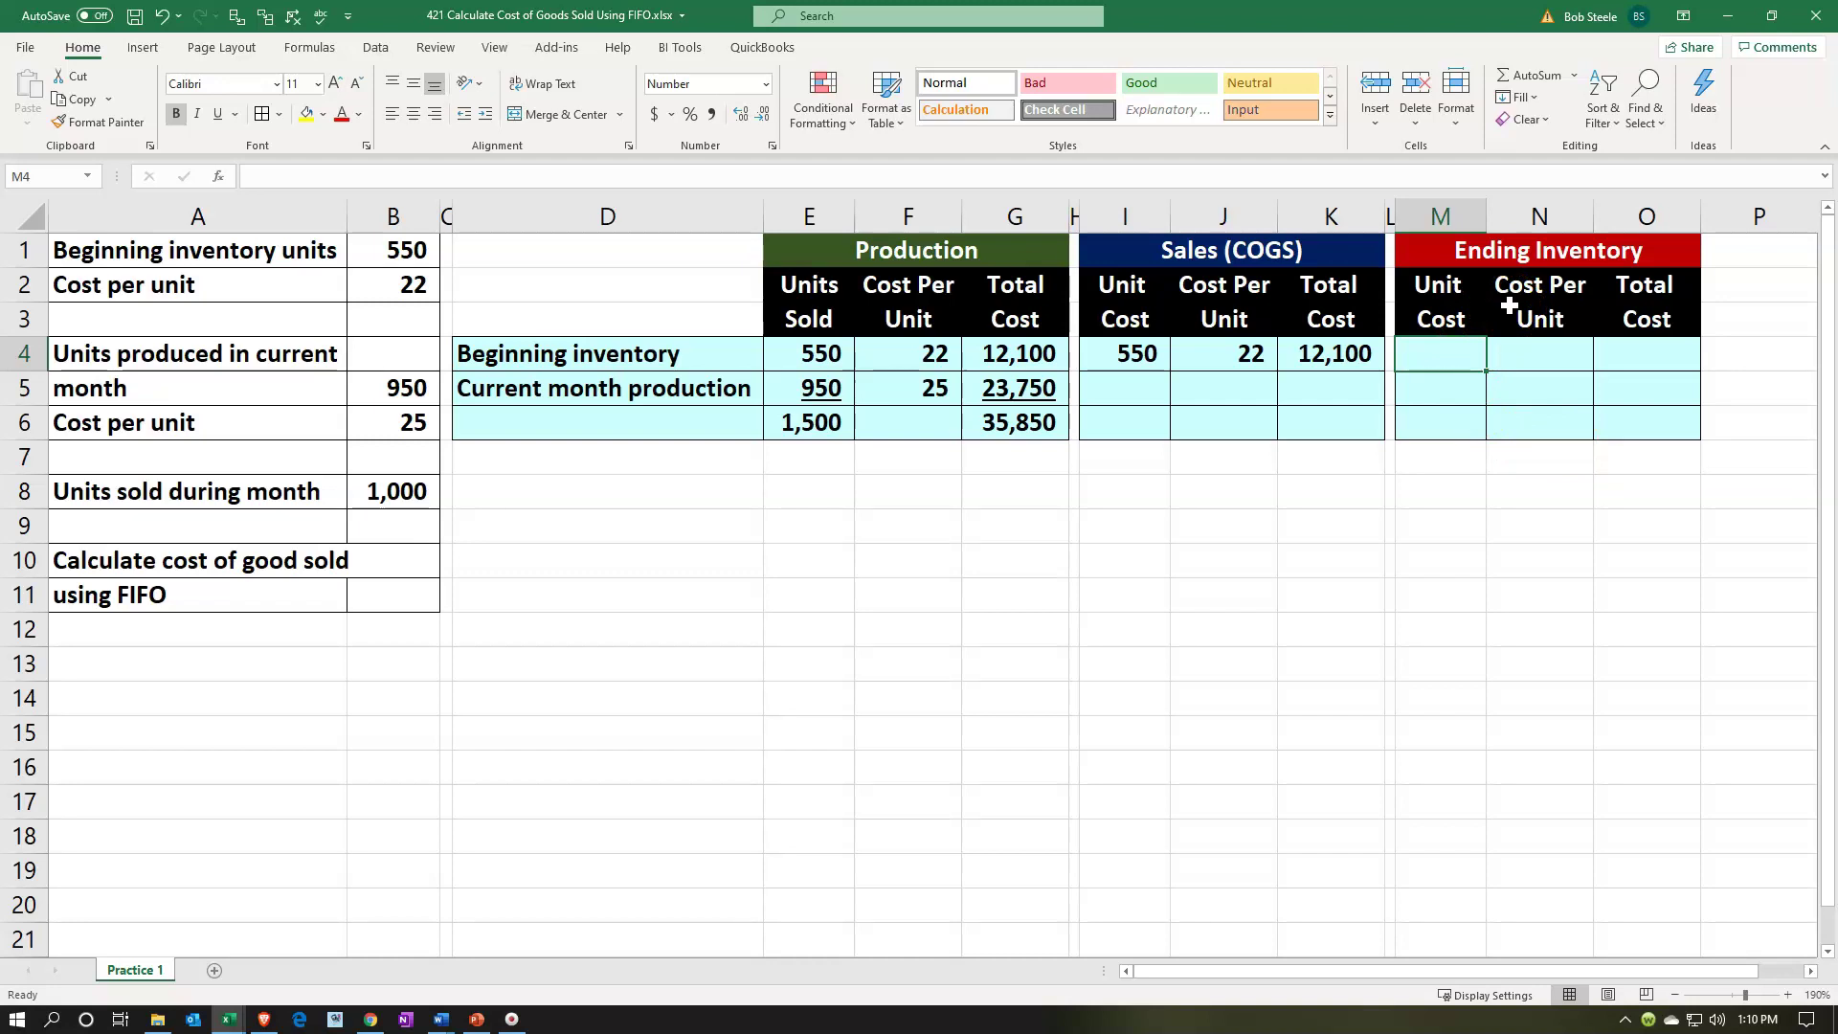
# Compute 0 remaining units in M4 with =E4-I4
pyautogui.write('=')
pyautogui.press('Left')
pyautogui.press('Left')
pyautogui.press('Left')
pyautogui.press('Left')
pyautogui.press('Left')
pyautogui.press('Left')
pyautogui.press('Left')
pyautogui.press('Left')
pyautogui.write('-')
# Carry the 22 cost per unit into N4 with +J4
pyautogui.press('Left')
pyautogui.press('Left')
pyautogui.press('Left')
pyautogui.press('Left')
pyautogui.press('Return')
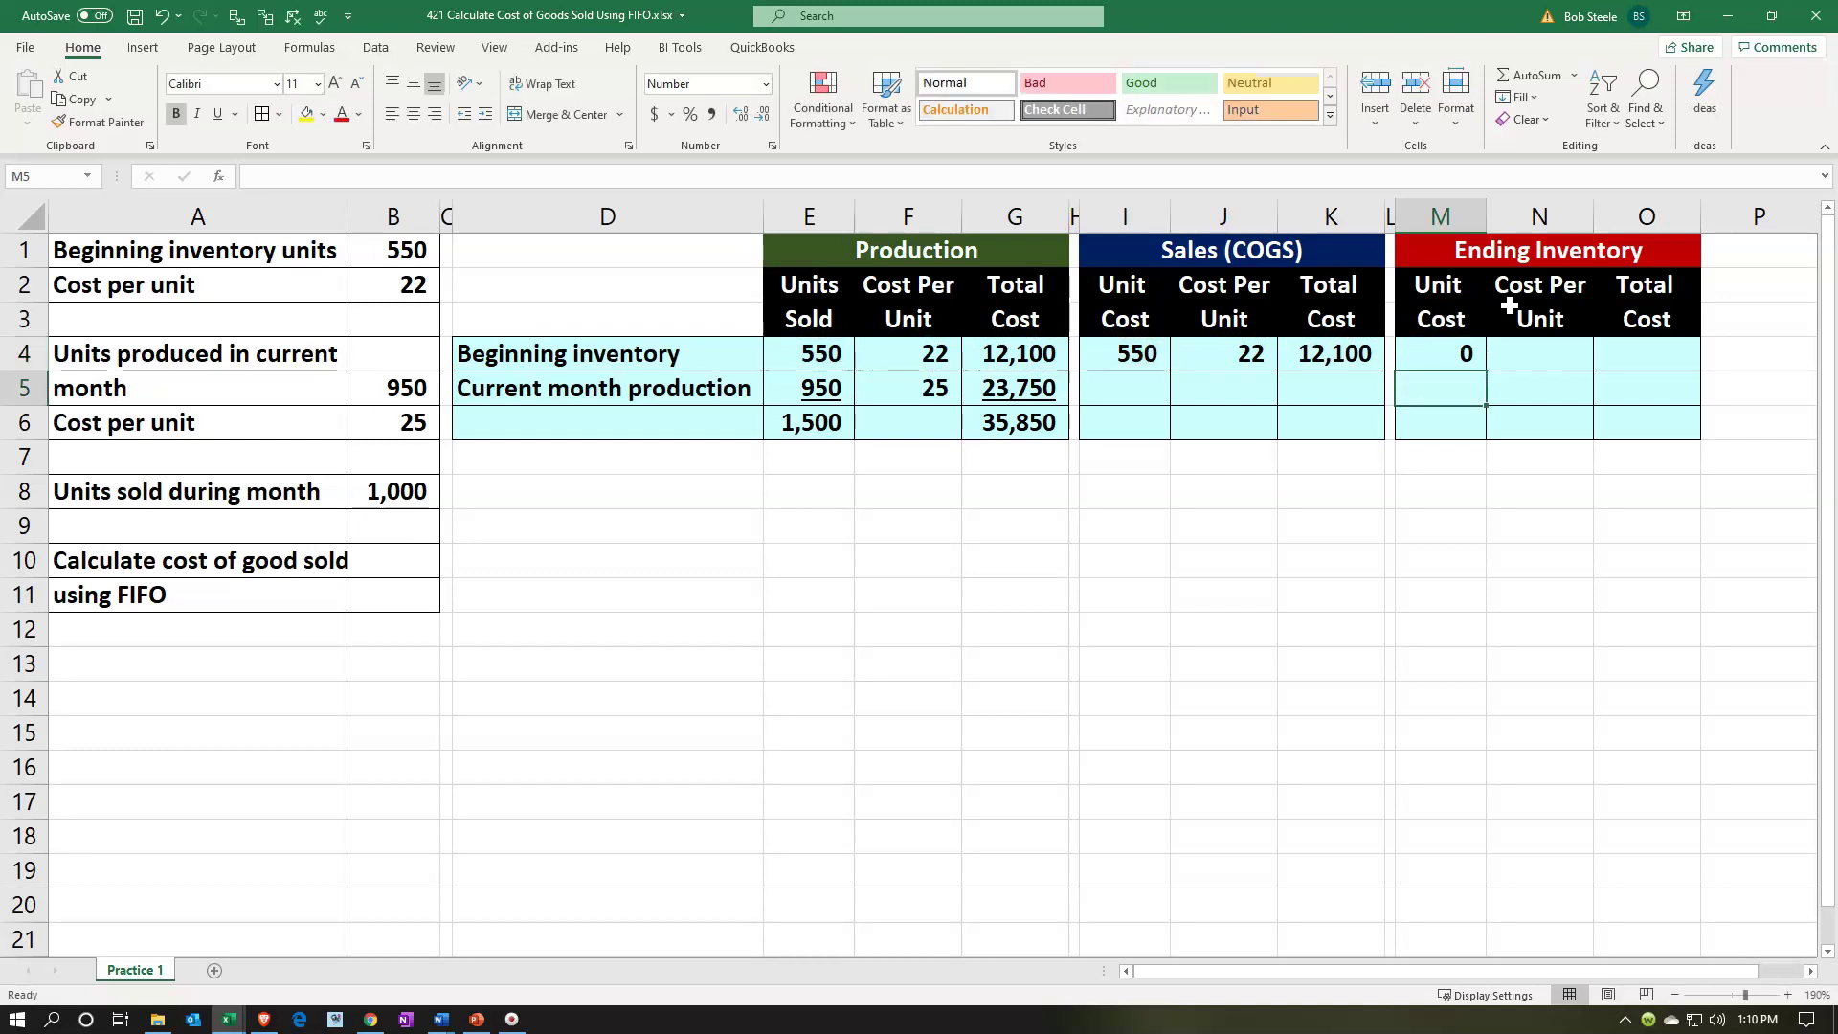
pyautogui.press('Right')
pyautogui.press('Up')
pyautogui.write('+')
# Compute the 0 ending total cost in O4 with +M4*N4
pyautogui.press('Left')
pyautogui.press('Left')
pyautogui.press('Left')
pyautogui.press('Left')
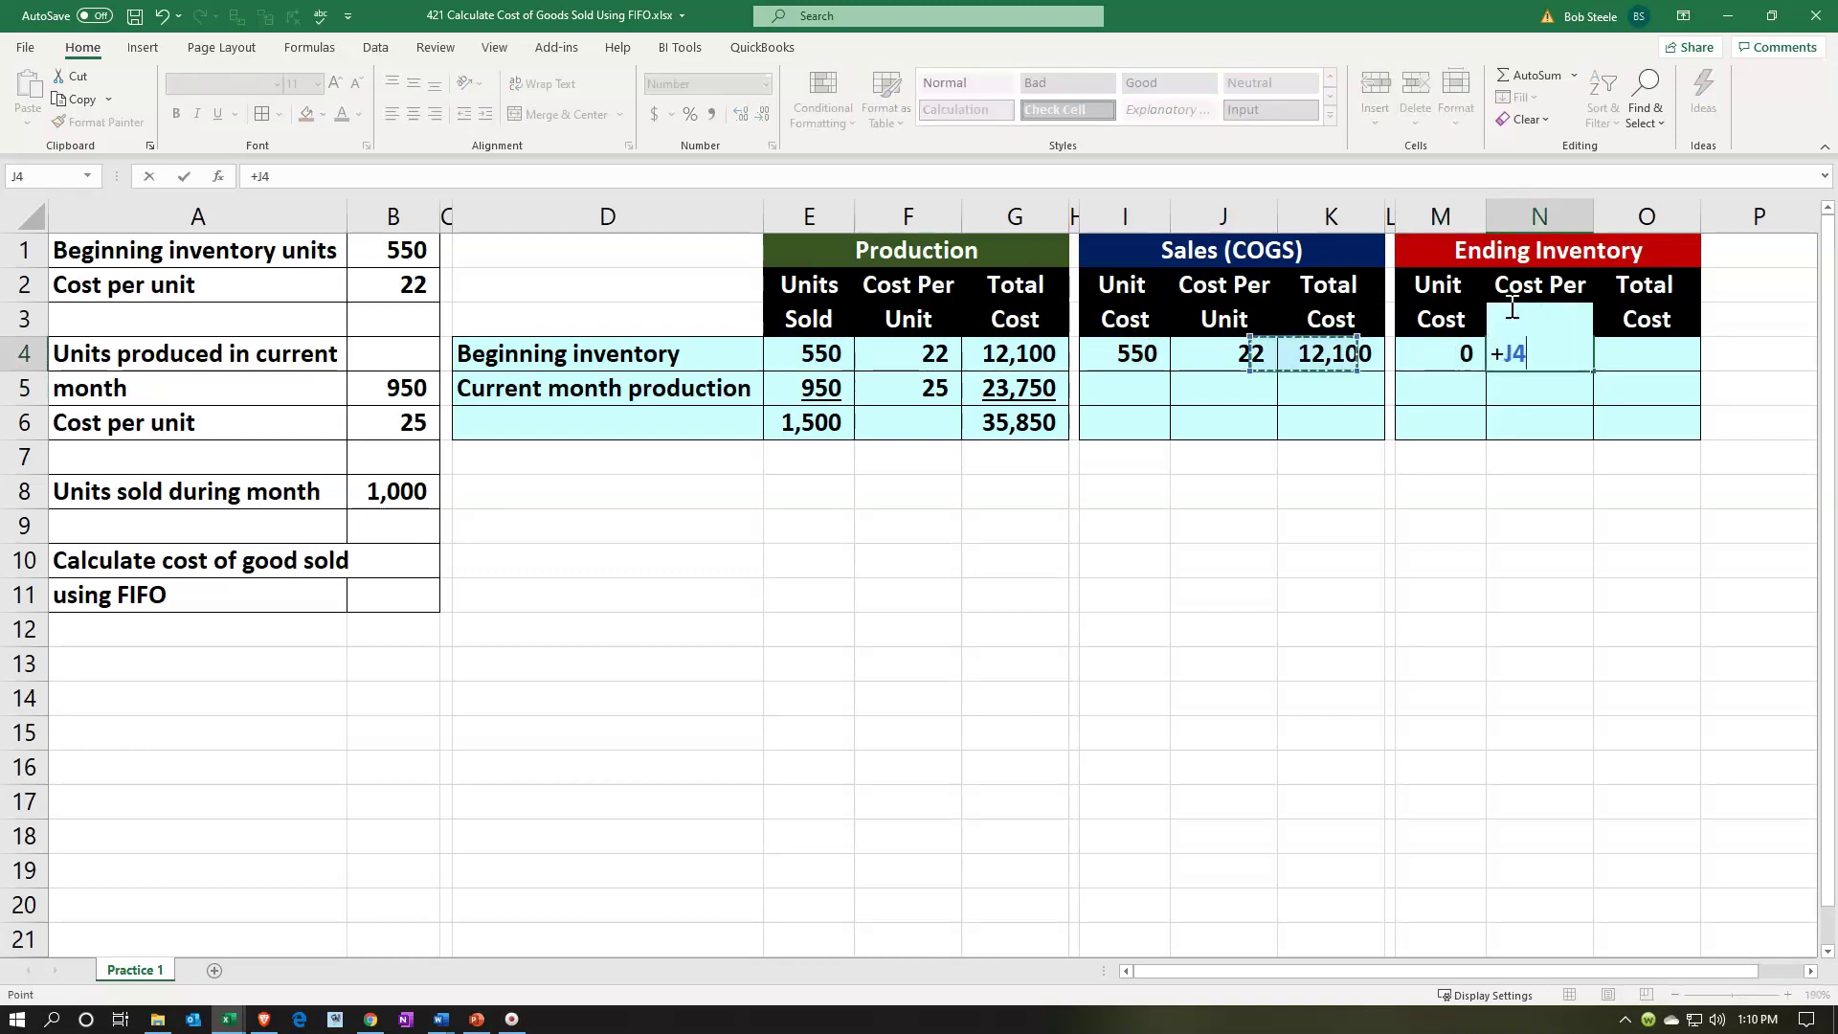
pyautogui.press('Return')
pyautogui.press('Right')
pyautogui.press('Up')
pyautogui.write('+')
pyautogui.press('Left')
pyautogui.press('Left')
pyautogui.write('*')
pyautogui.press('Left')
pyautogui.press('Return')
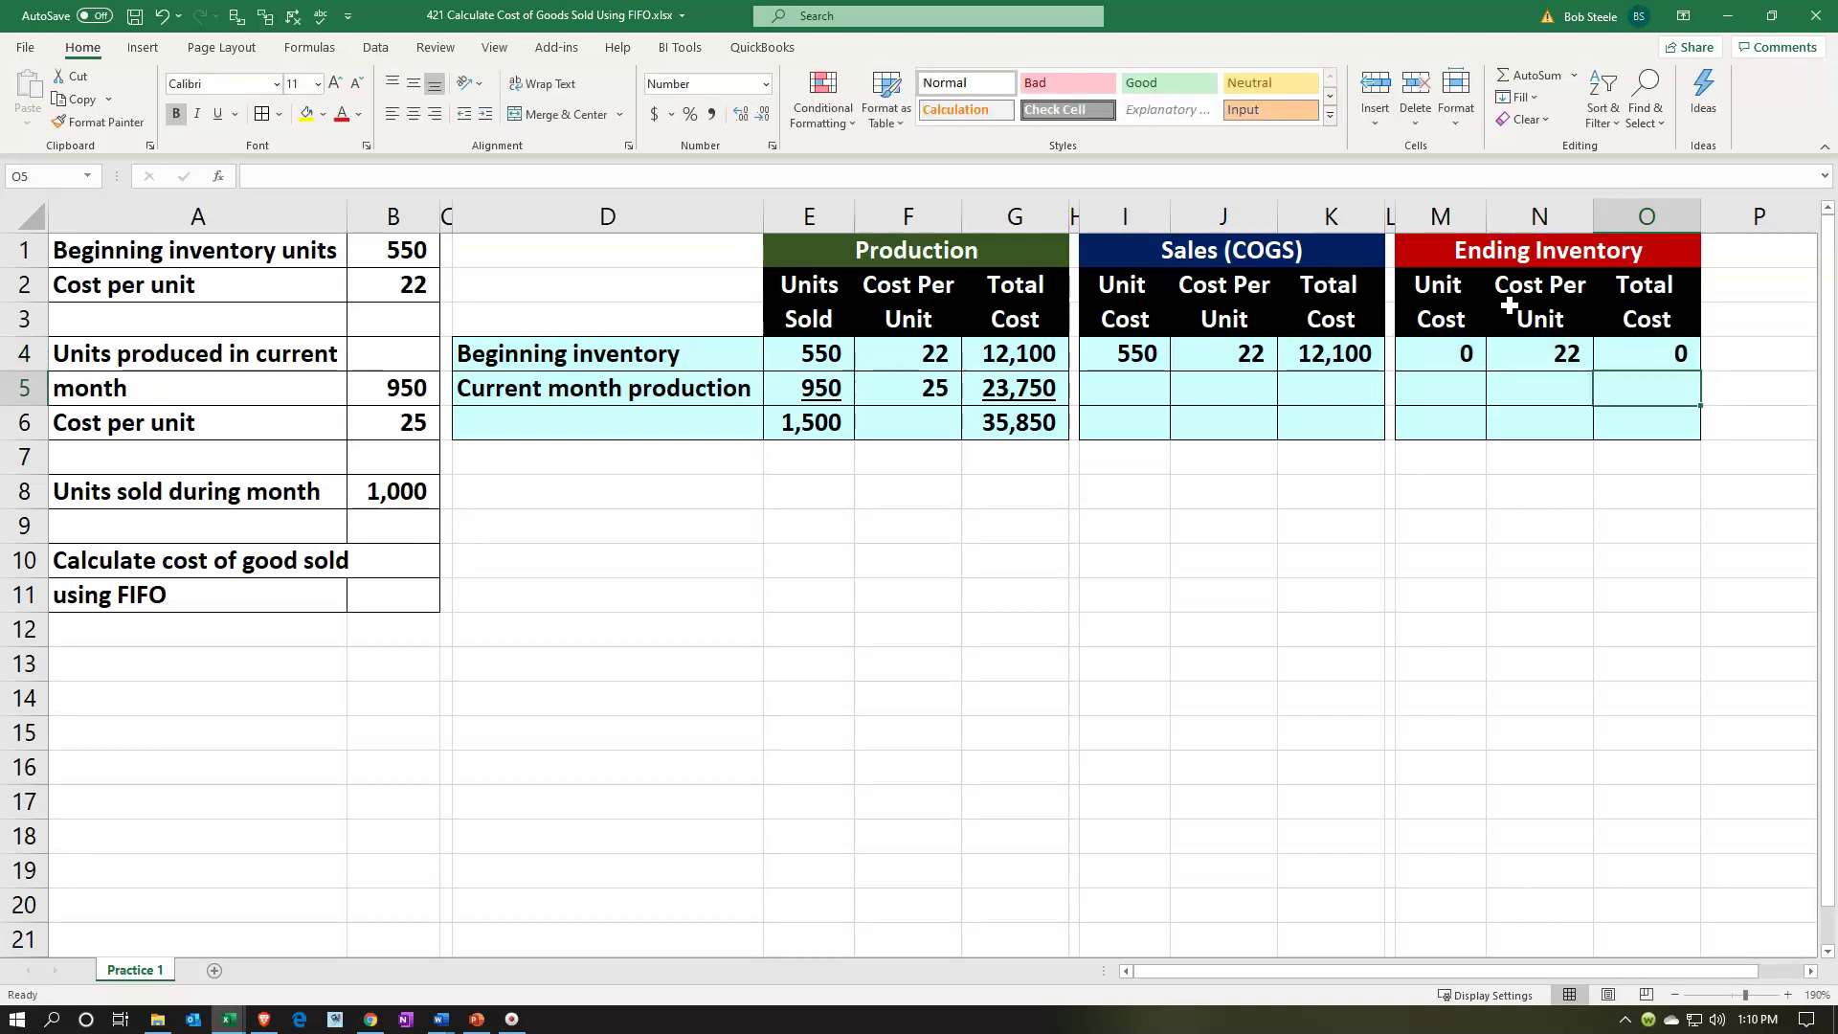
# Enter =B8-I4 in I5 to get 450 units from current production
pyautogui.press('Left')
pyautogui.press('Left')
pyautogui.press('Left')
pyautogui.press('Left')
pyautogui.press('Left')
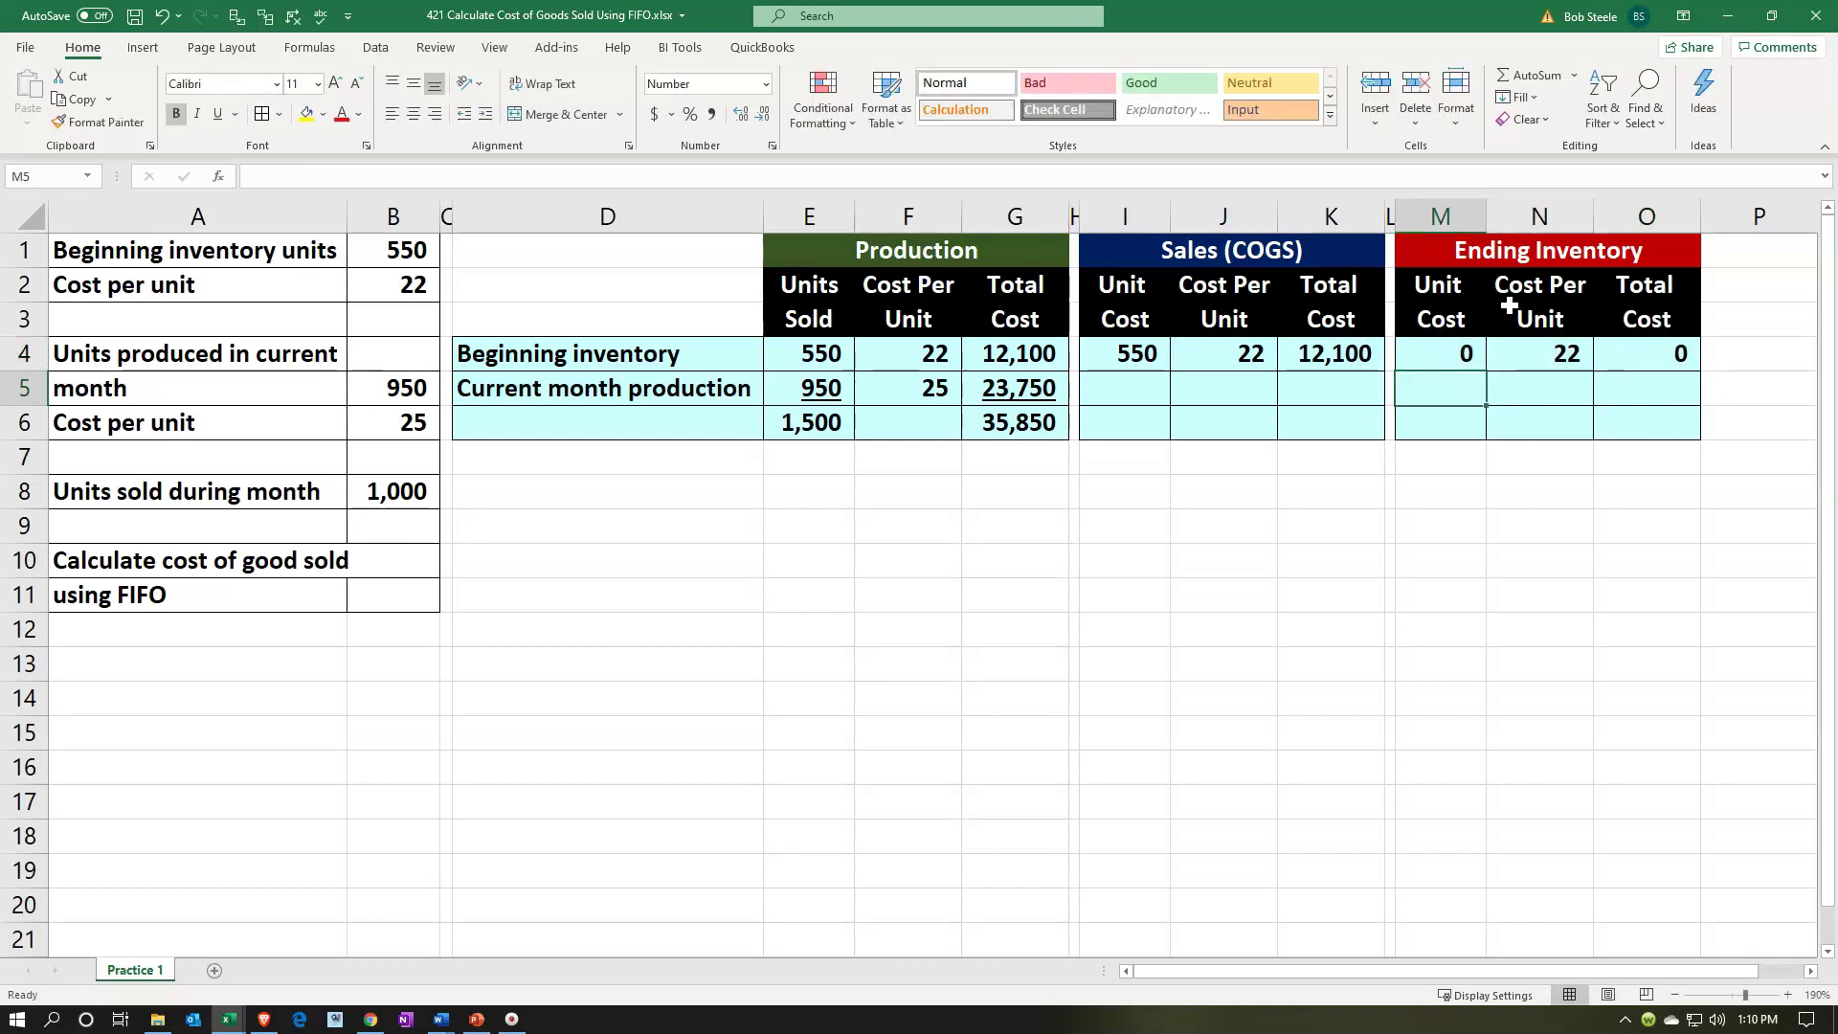
pyautogui.press('Left')
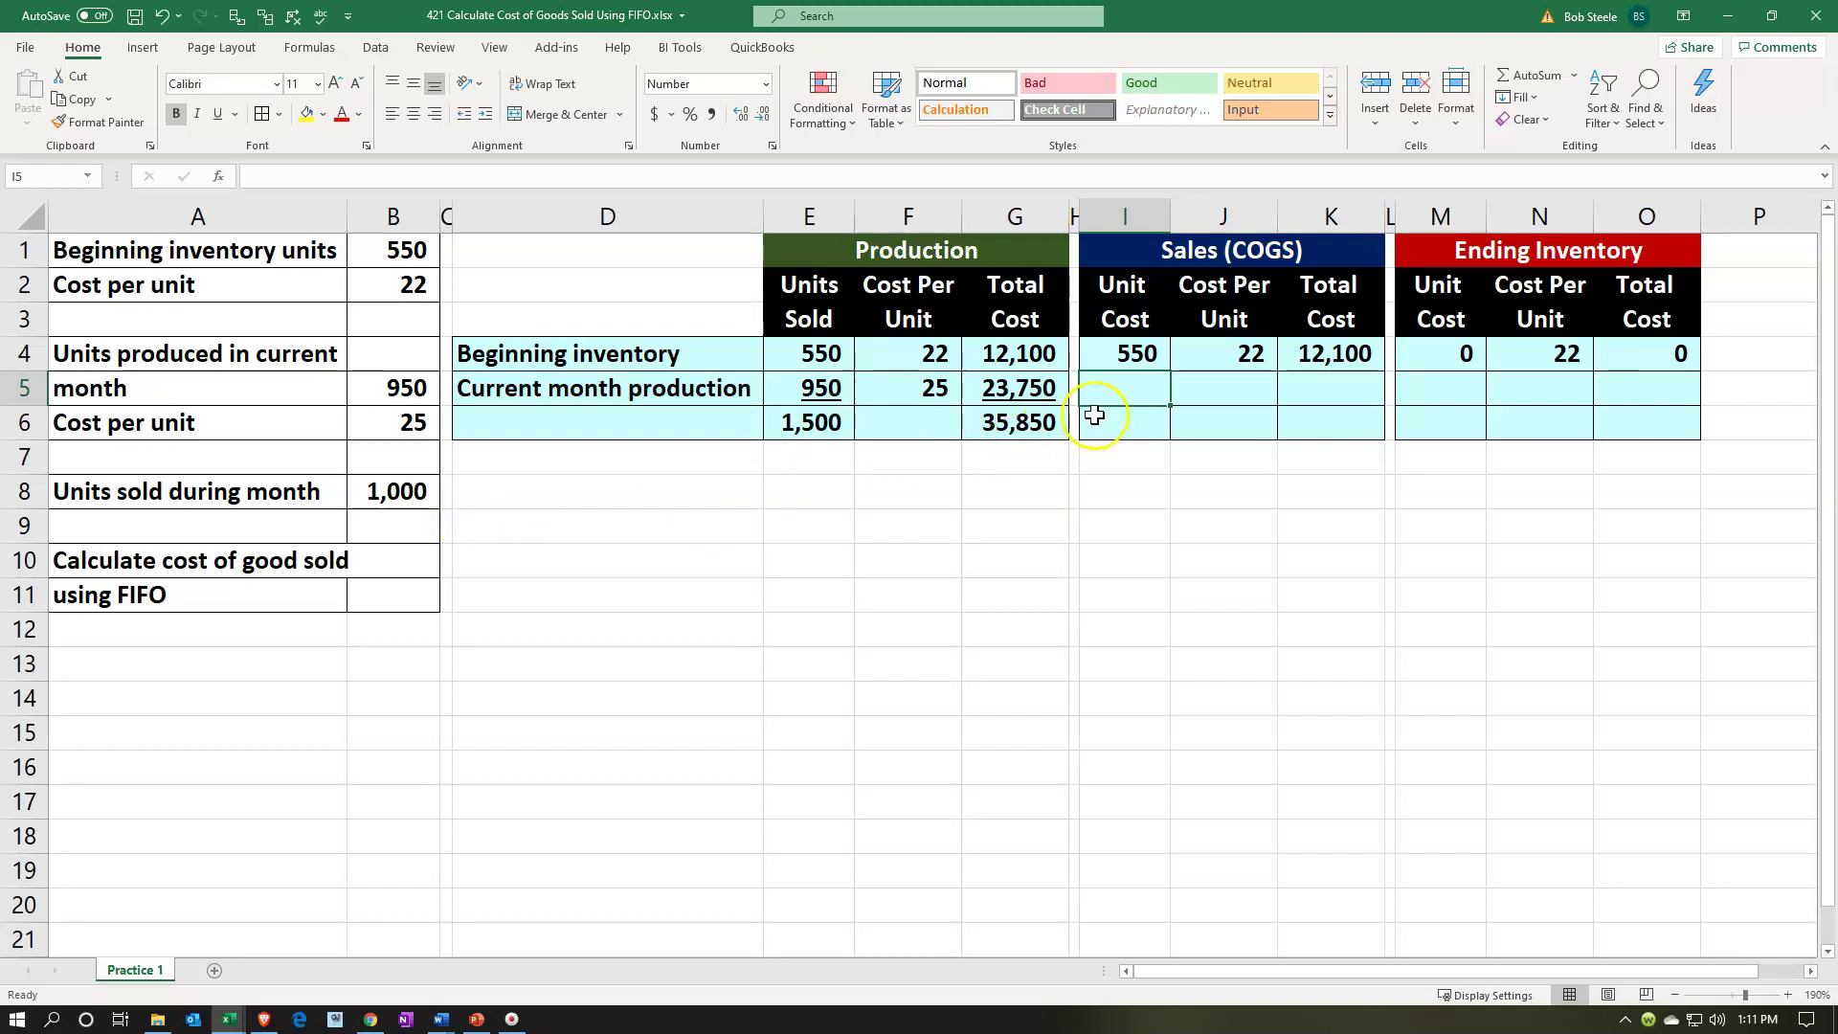
pyautogui.write('=')
pyautogui.press('Down')
pyautogui.press('Down')
pyautogui.press('Down')
pyautogui.press('Left')
pyautogui.press('Left')
pyautogui.press('Left')
pyautogui.press('Left')
pyautogui.press('Left')
pyautogui.press('Left')
pyautogui.press('Left')
pyautogui.write('-')
pyautogui.press('Up')
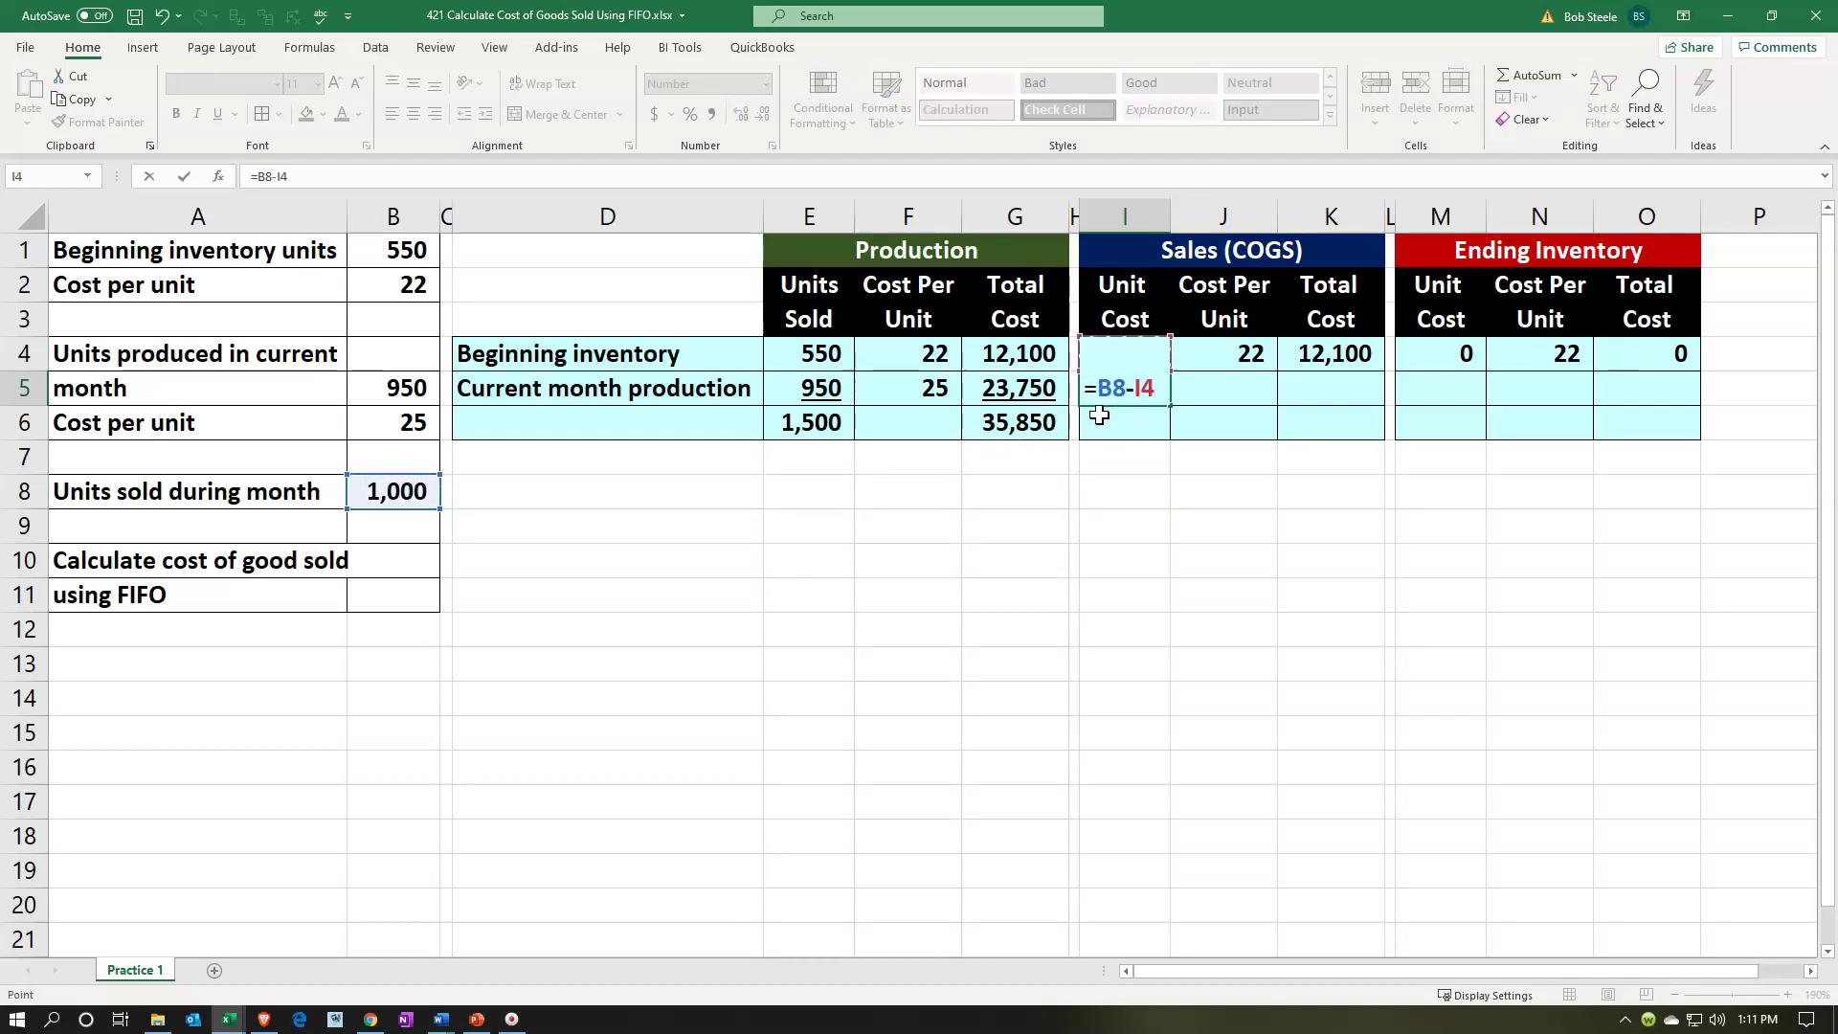
pyautogui.press('Return')
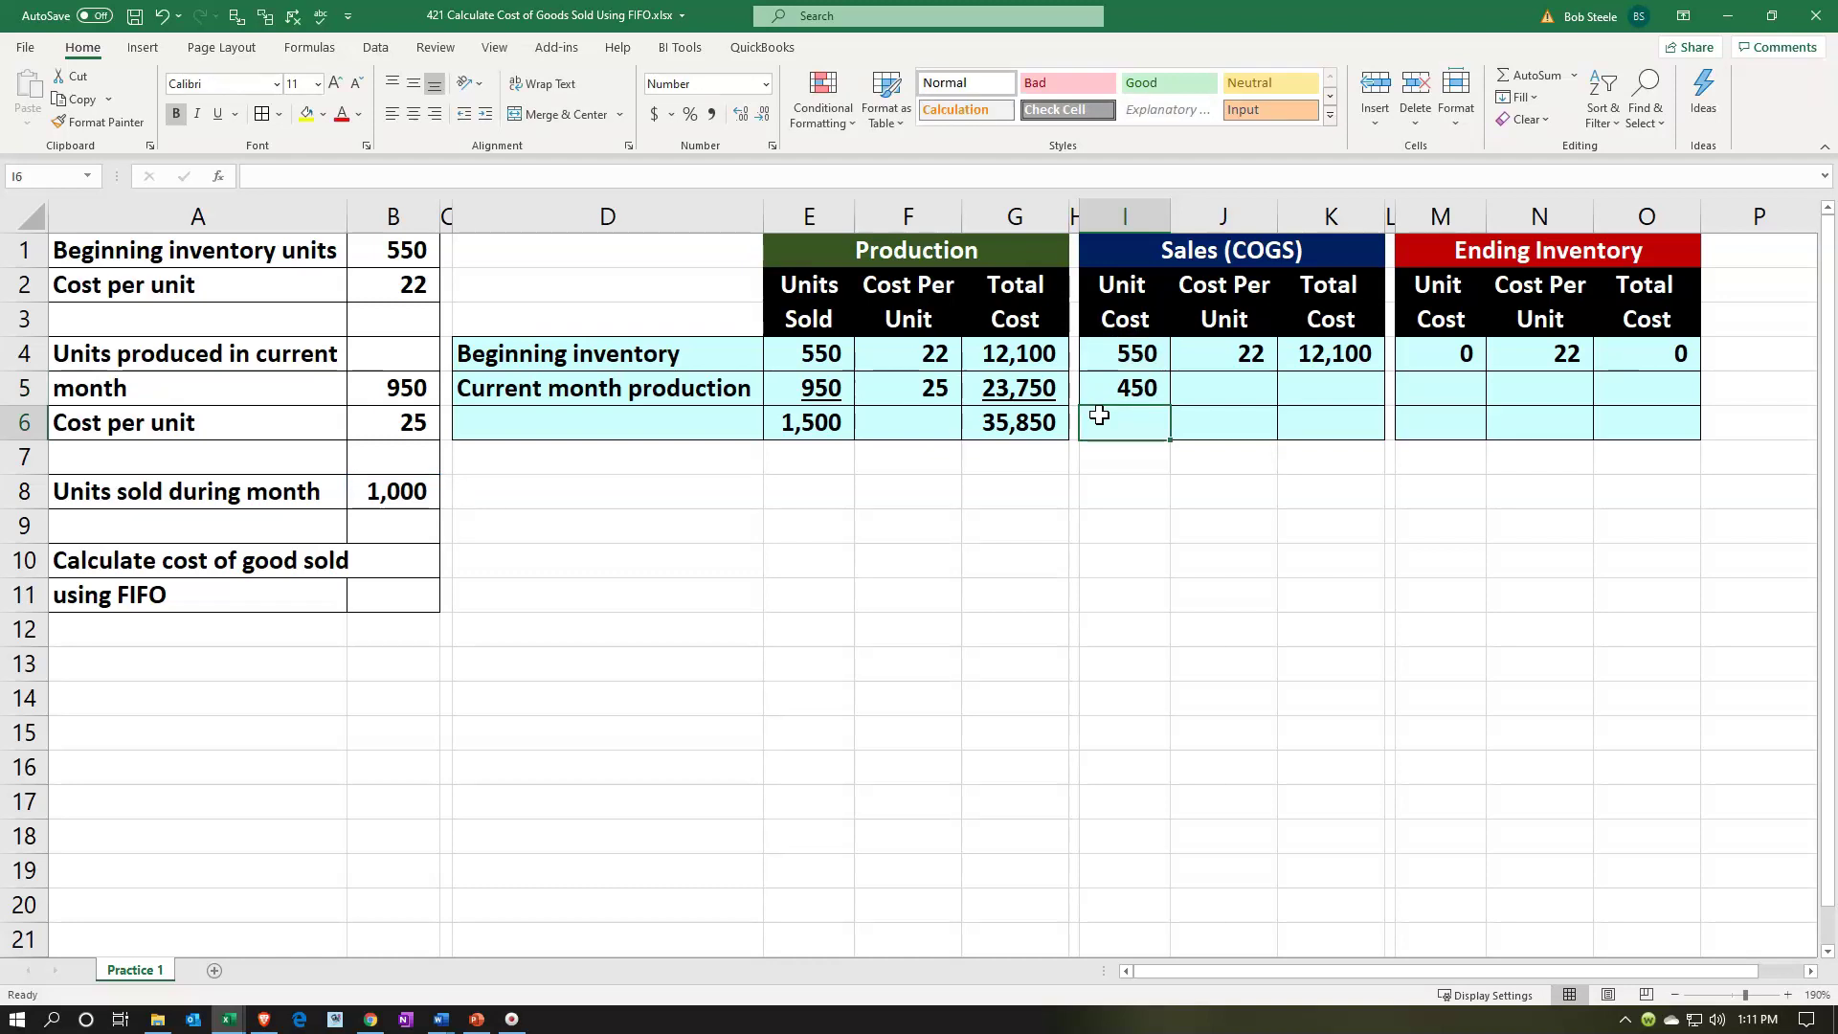
# Select I4:I5 to confirm the sales units total 1,000 and recheck the I5 formula
pyautogui.press('Up')
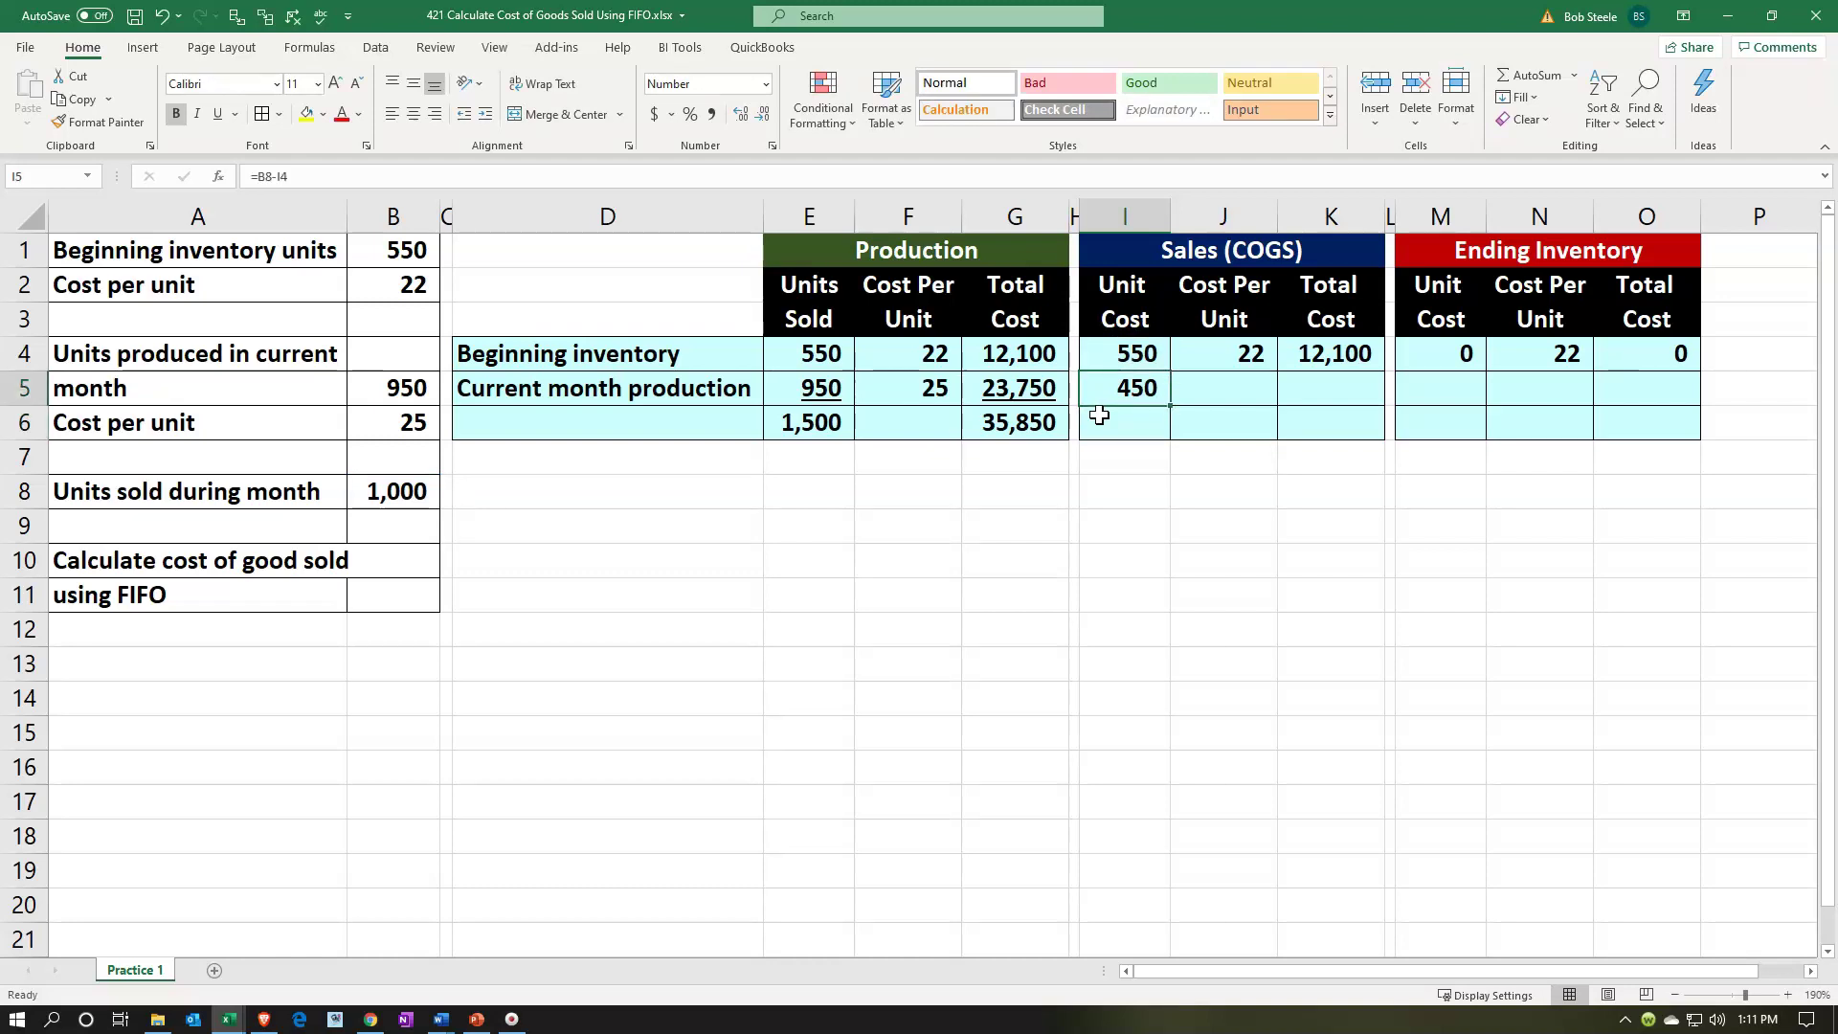
pyautogui.moveTo(1099, 357); pyautogui.dragTo(1100, 393)
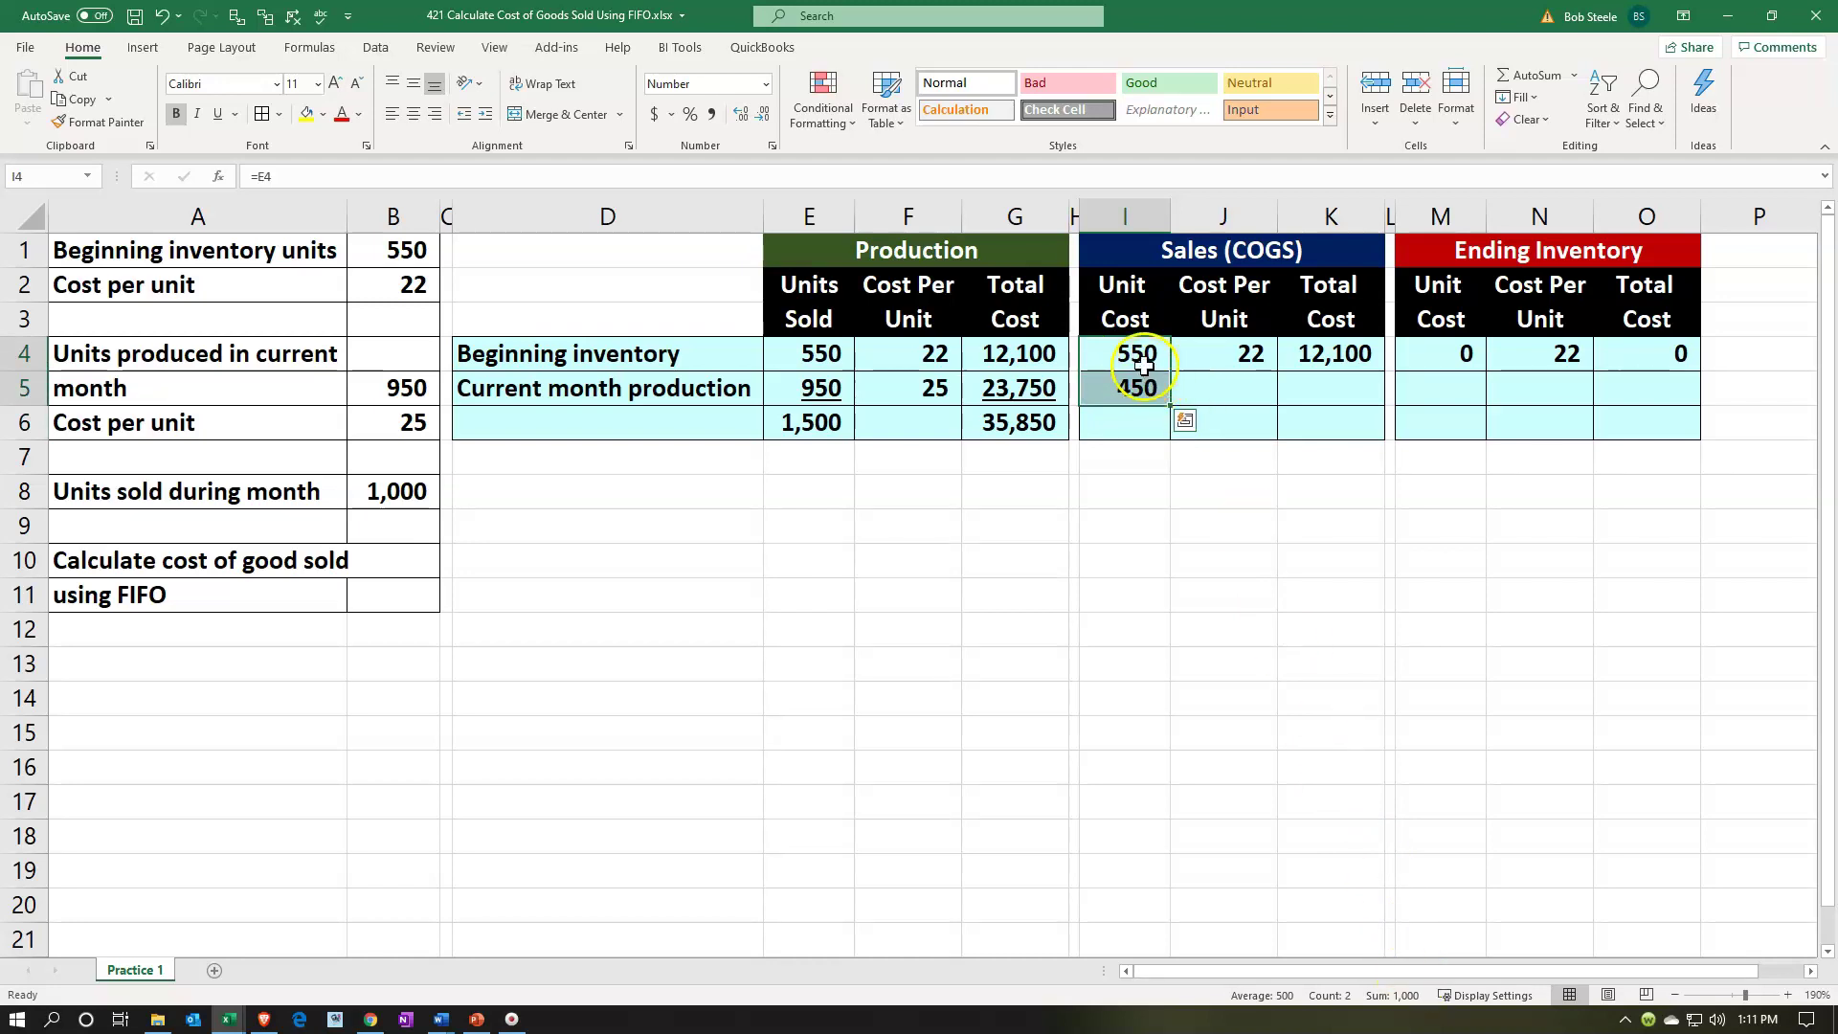
pyautogui.click(1144, 364)
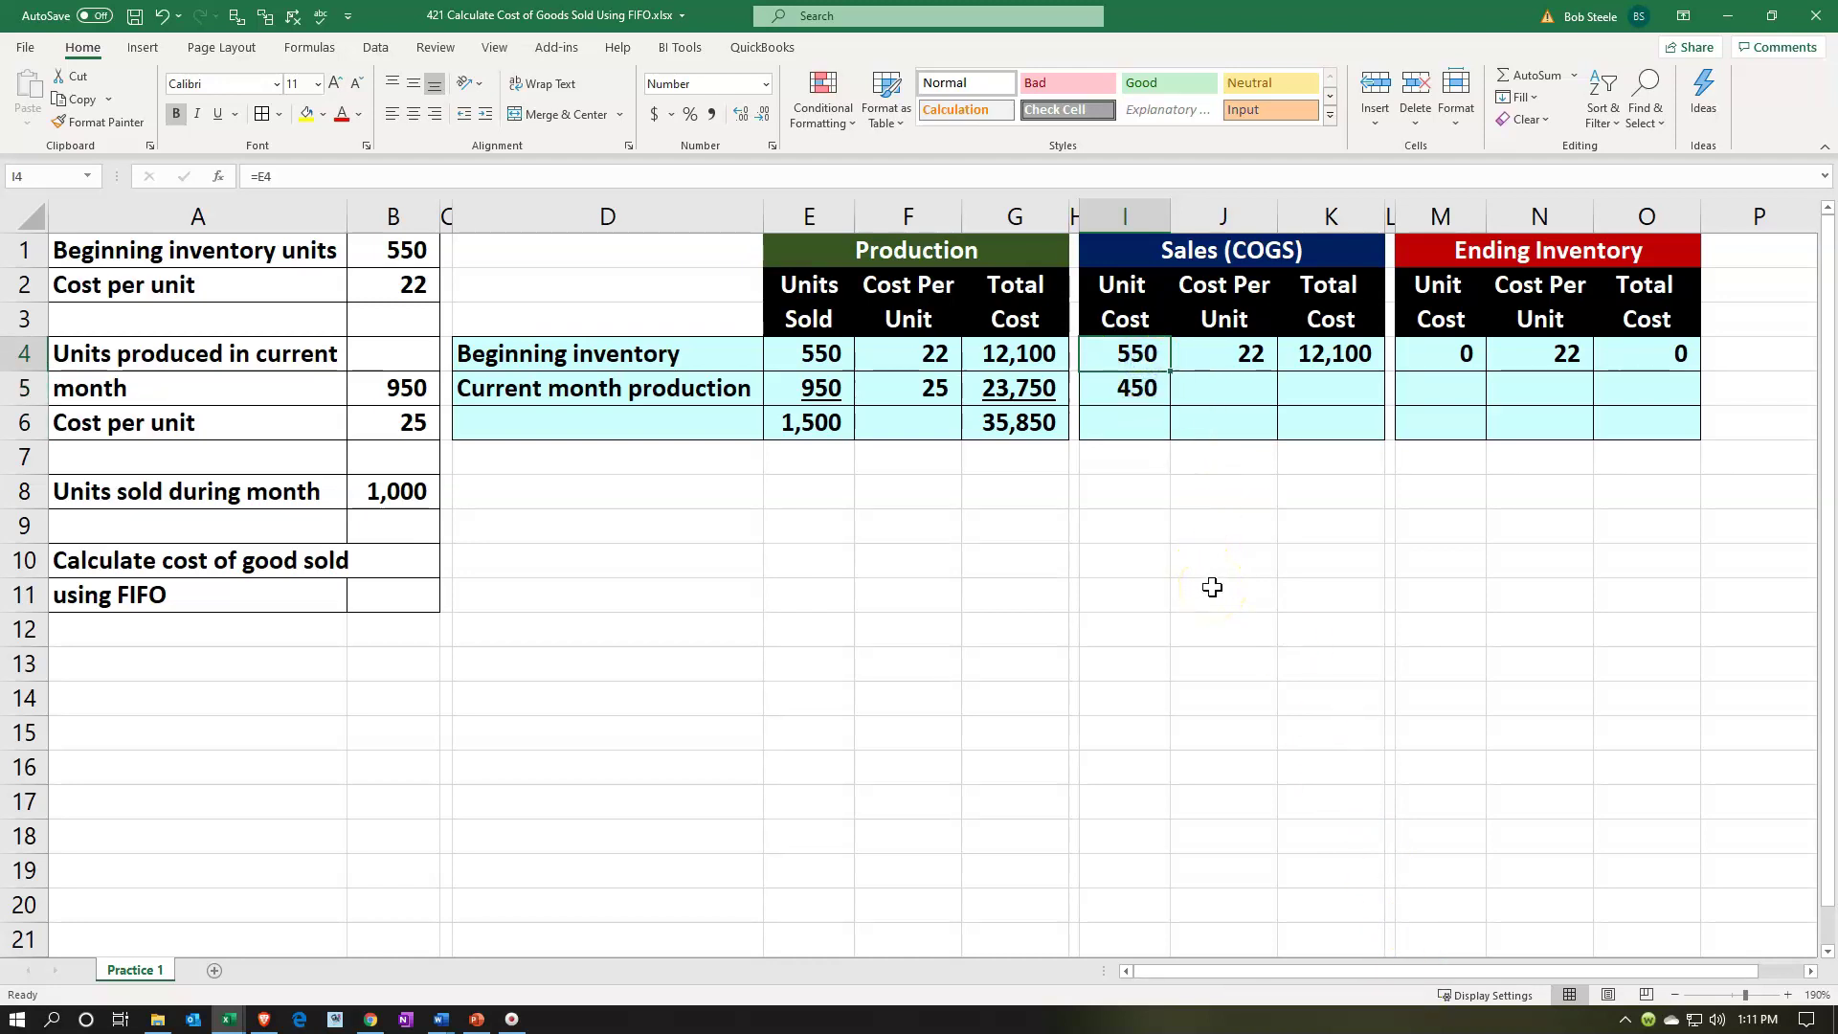
pyautogui.press('Down')
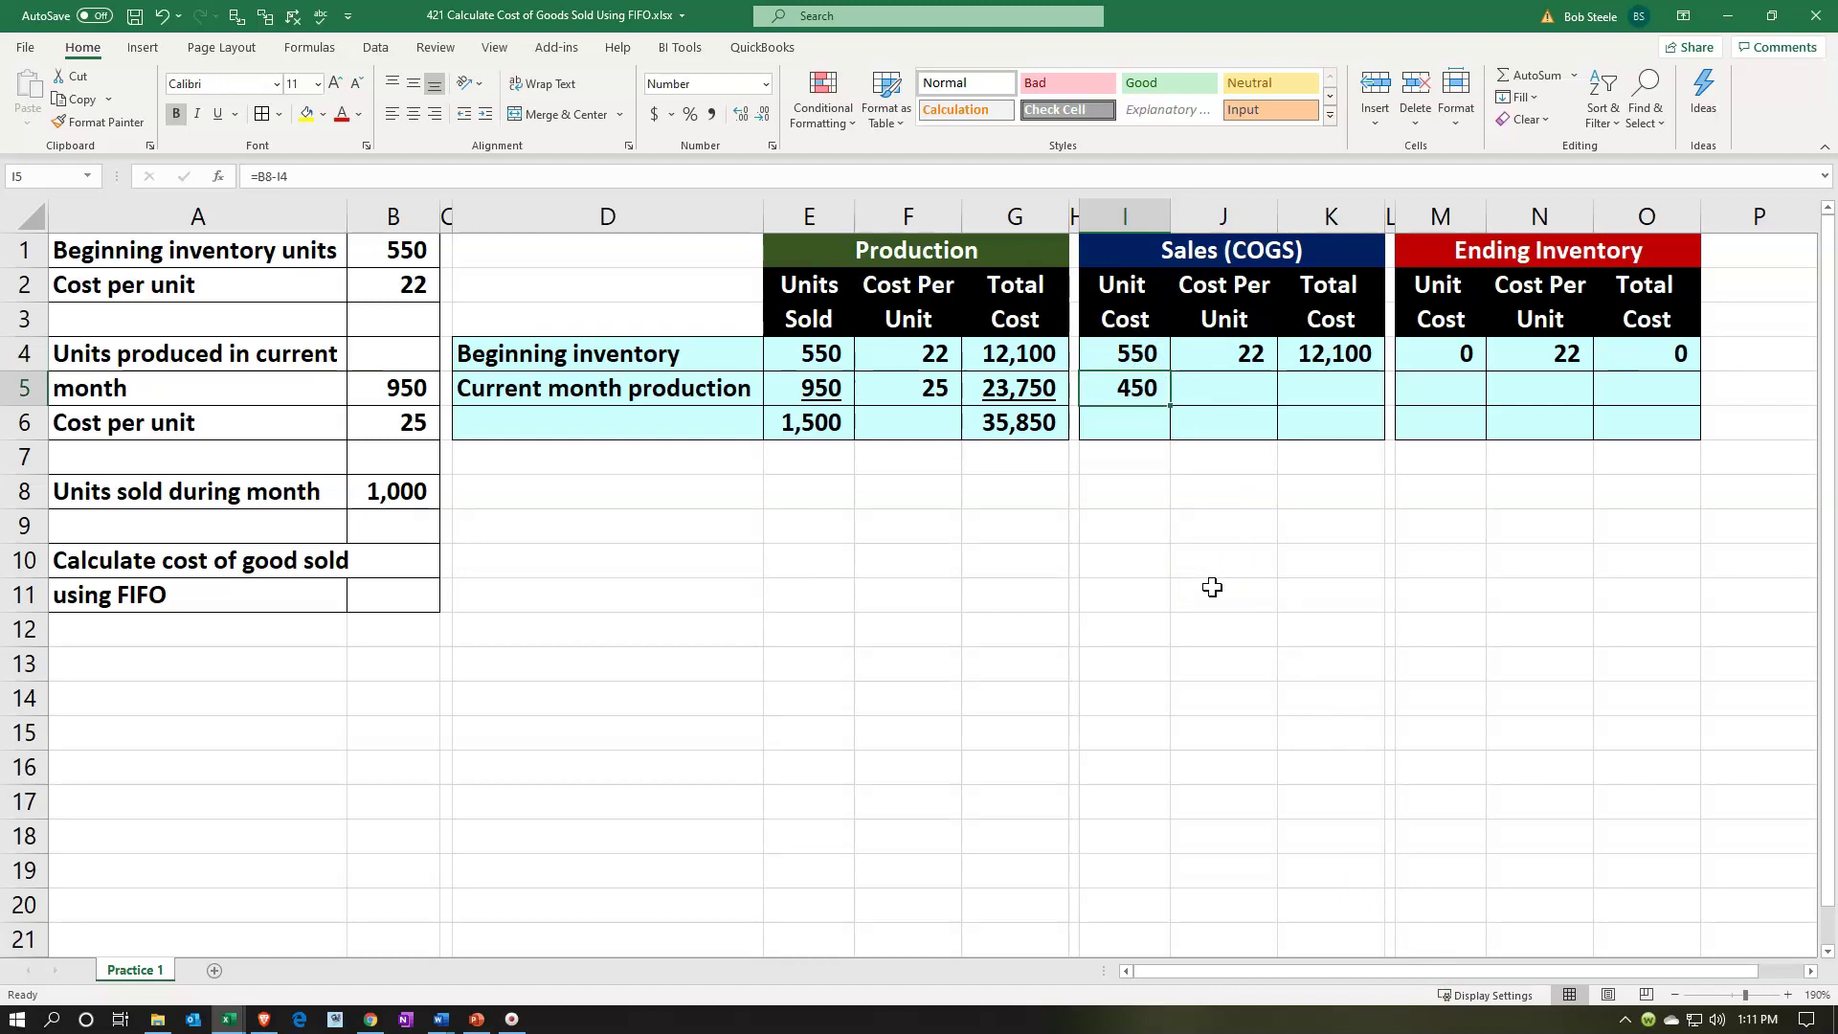
pyautogui.press('Right')
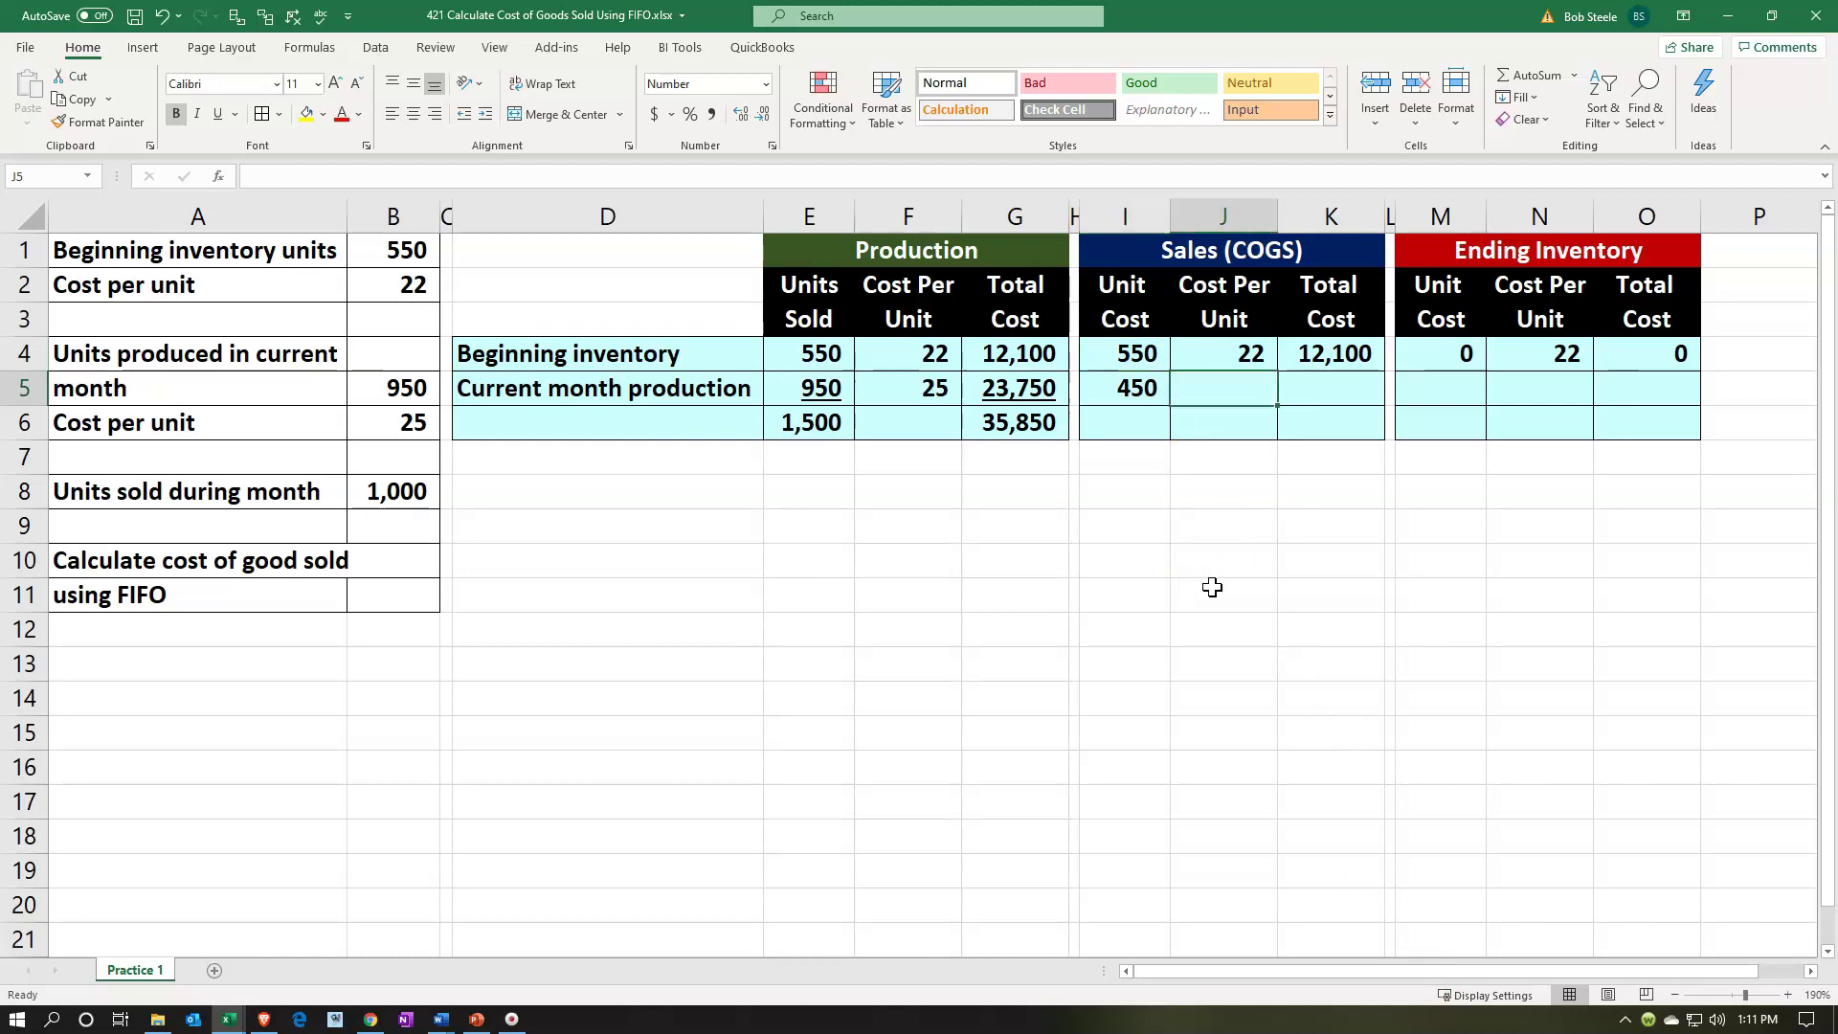
# Enter =F5 in J5 so the sales unit cost reads 25
pyautogui.write('=')
pyautogui.press('Left')
pyautogui.press('Left')
pyautogui.press('Left')
pyautogui.press('Left')
pyautogui.press('Return')
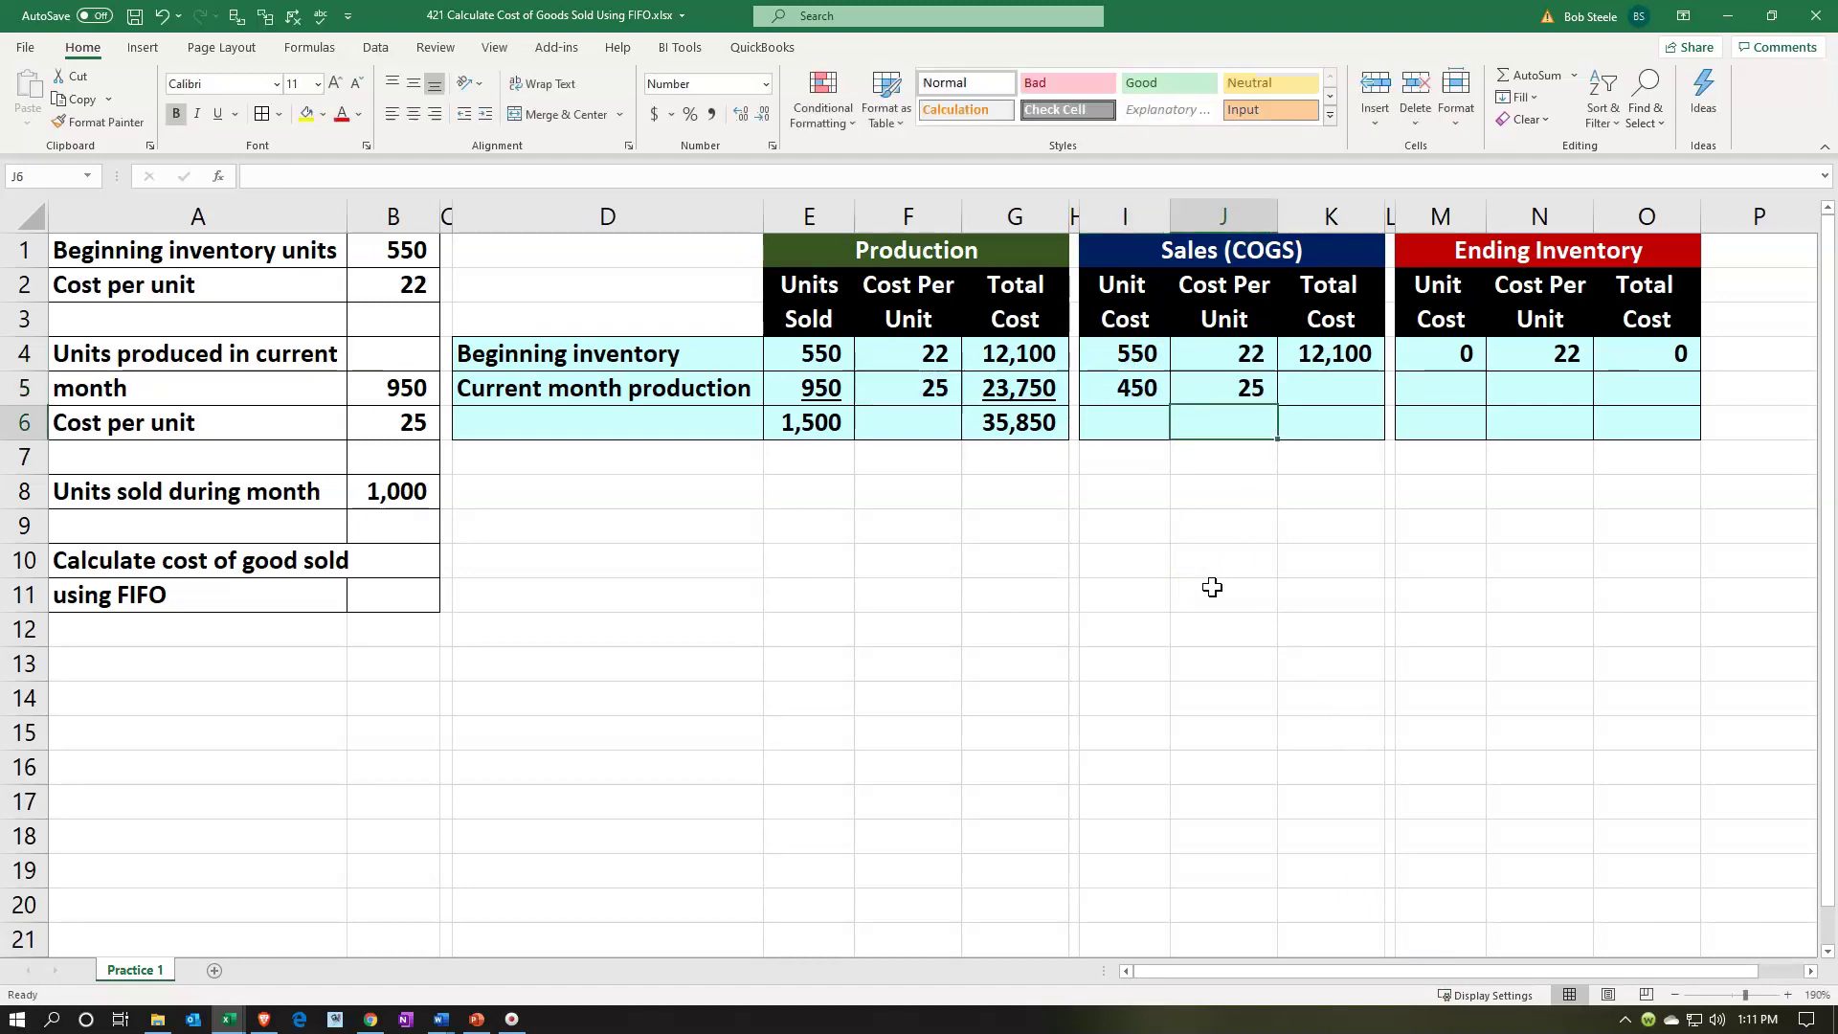
# Enter =I5*J5 in K5 for an 11,250 total cost
pyautogui.press('Up')
pyautogui.press('Right')
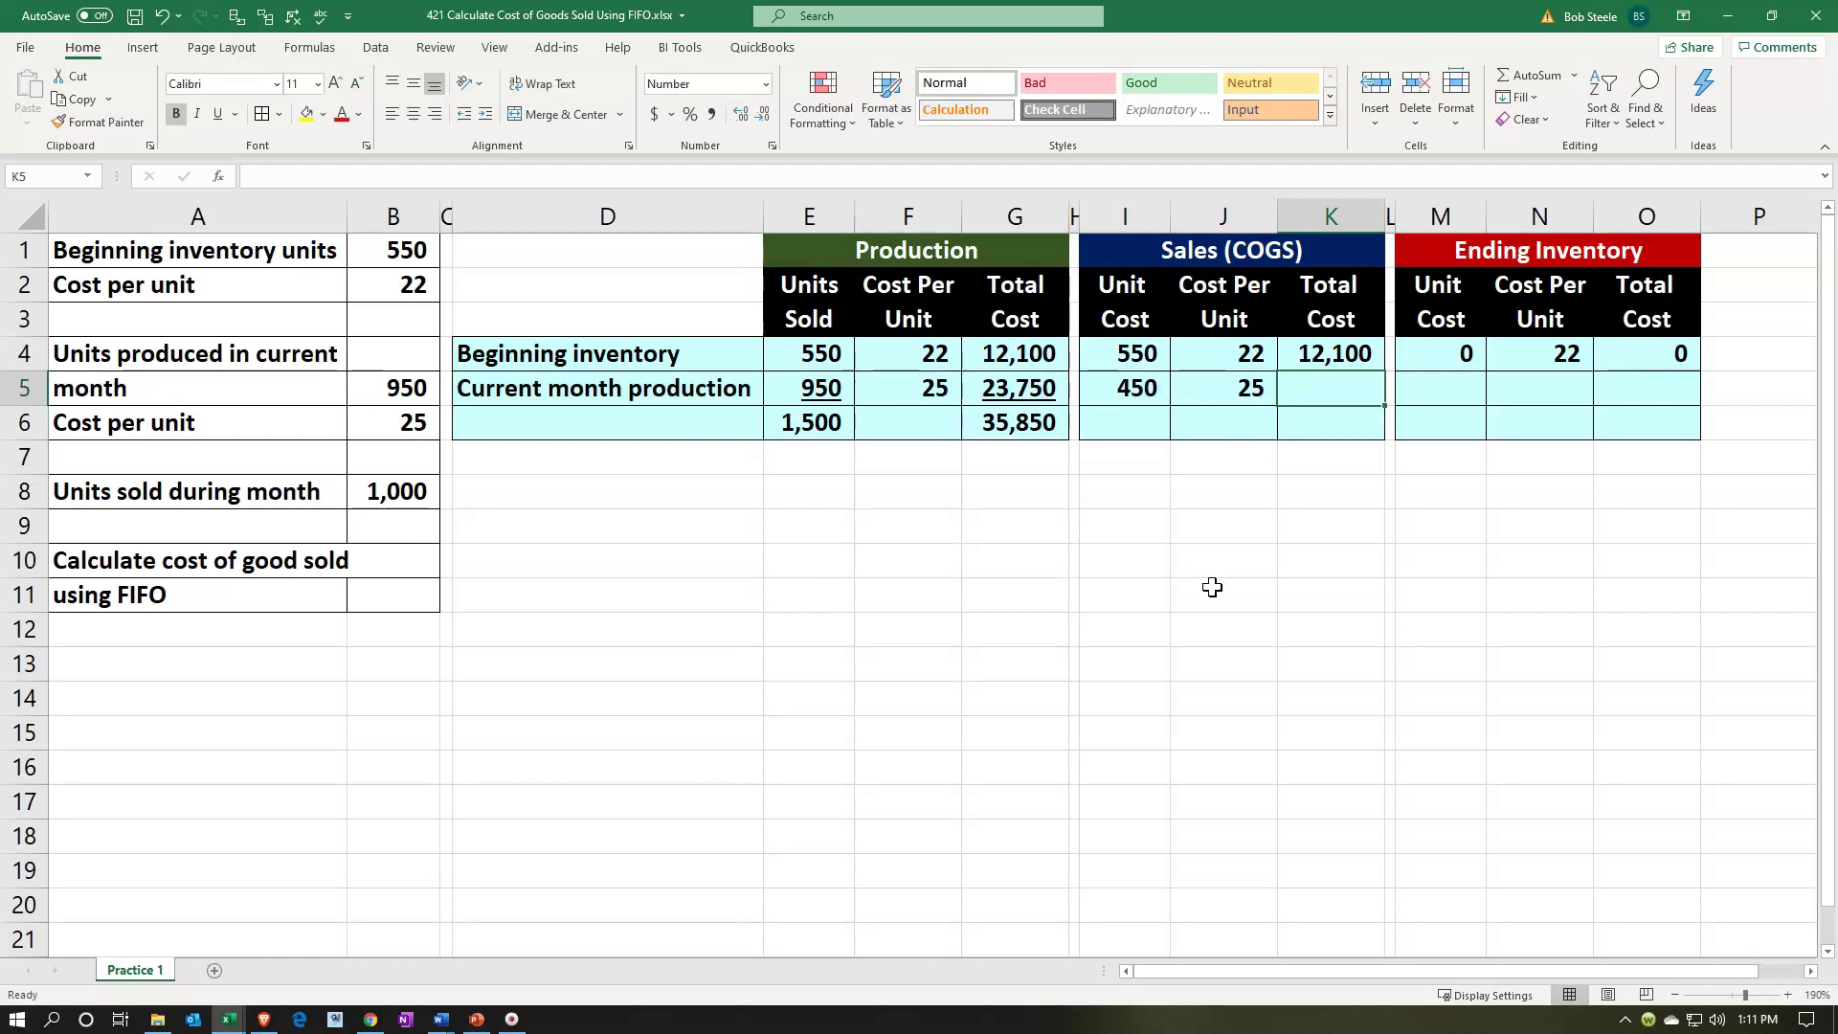
pyautogui.write('=')
pyautogui.press('Left')
pyautogui.press('Left')
pyautogui.write('*')
pyautogui.press('Left')
pyautogui.press('Return')
pyautogui.press('Up')
# Sum K4:K5 in K6 for a 23,350 cost of goods sold total
pyautogui.press('Down')
pyautogui.write('=sum(')
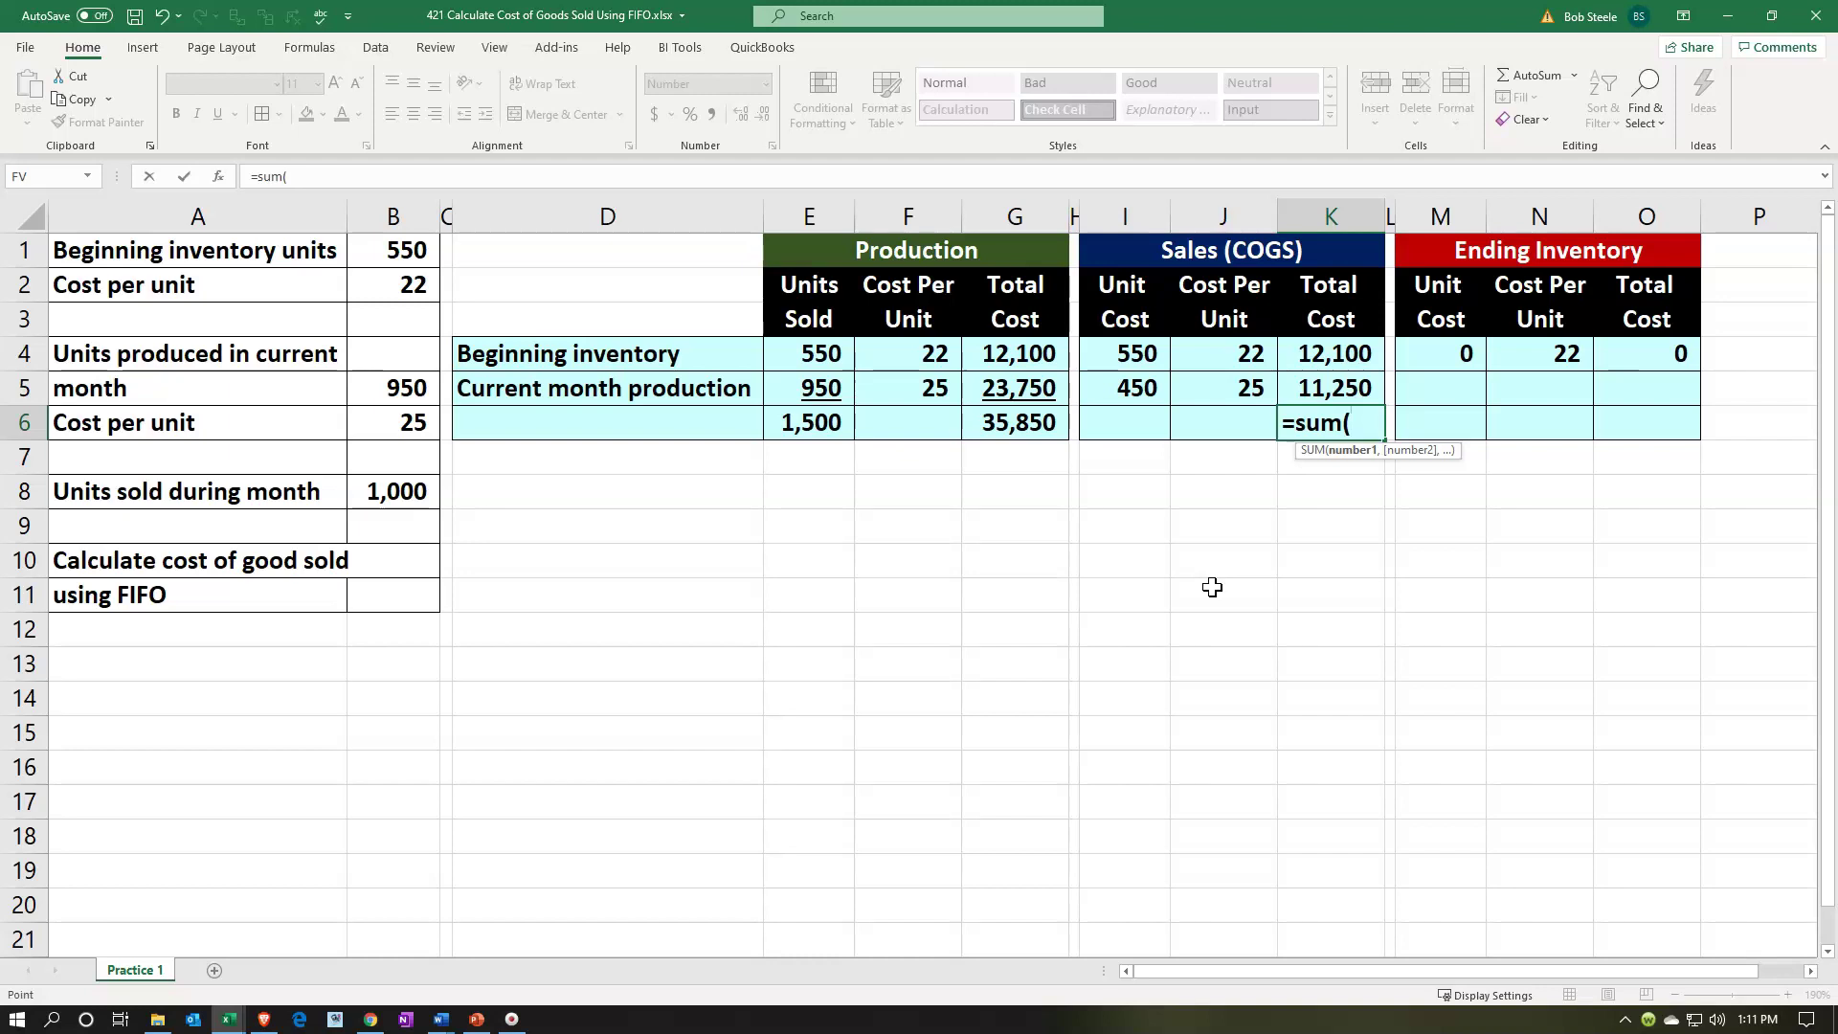
pyautogui.press('Up')
pyautogui.hotkey('shift', 'Up')
pyautogui.press('Return')
pyautogui.press('Up')
pyautogui.press('Up')
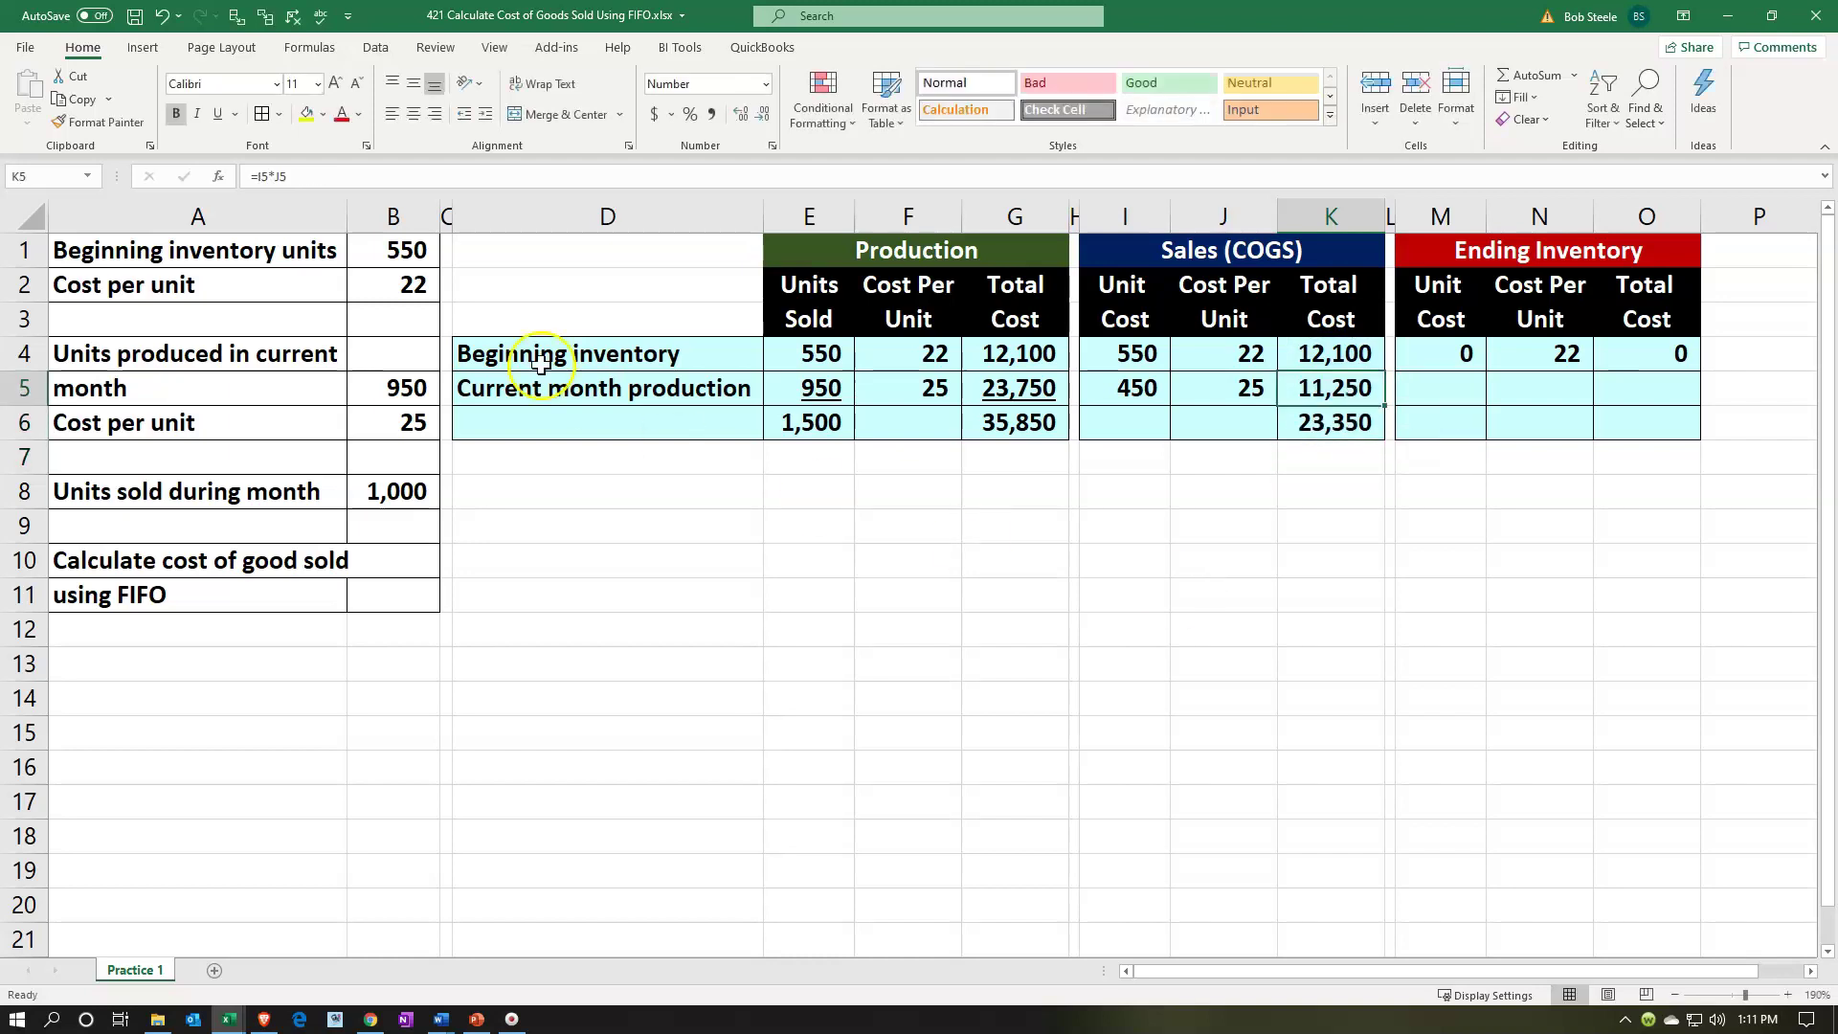
# Underline the 11,250 in K5 and check the K6 total formula
pyautogui.click(218, 115)
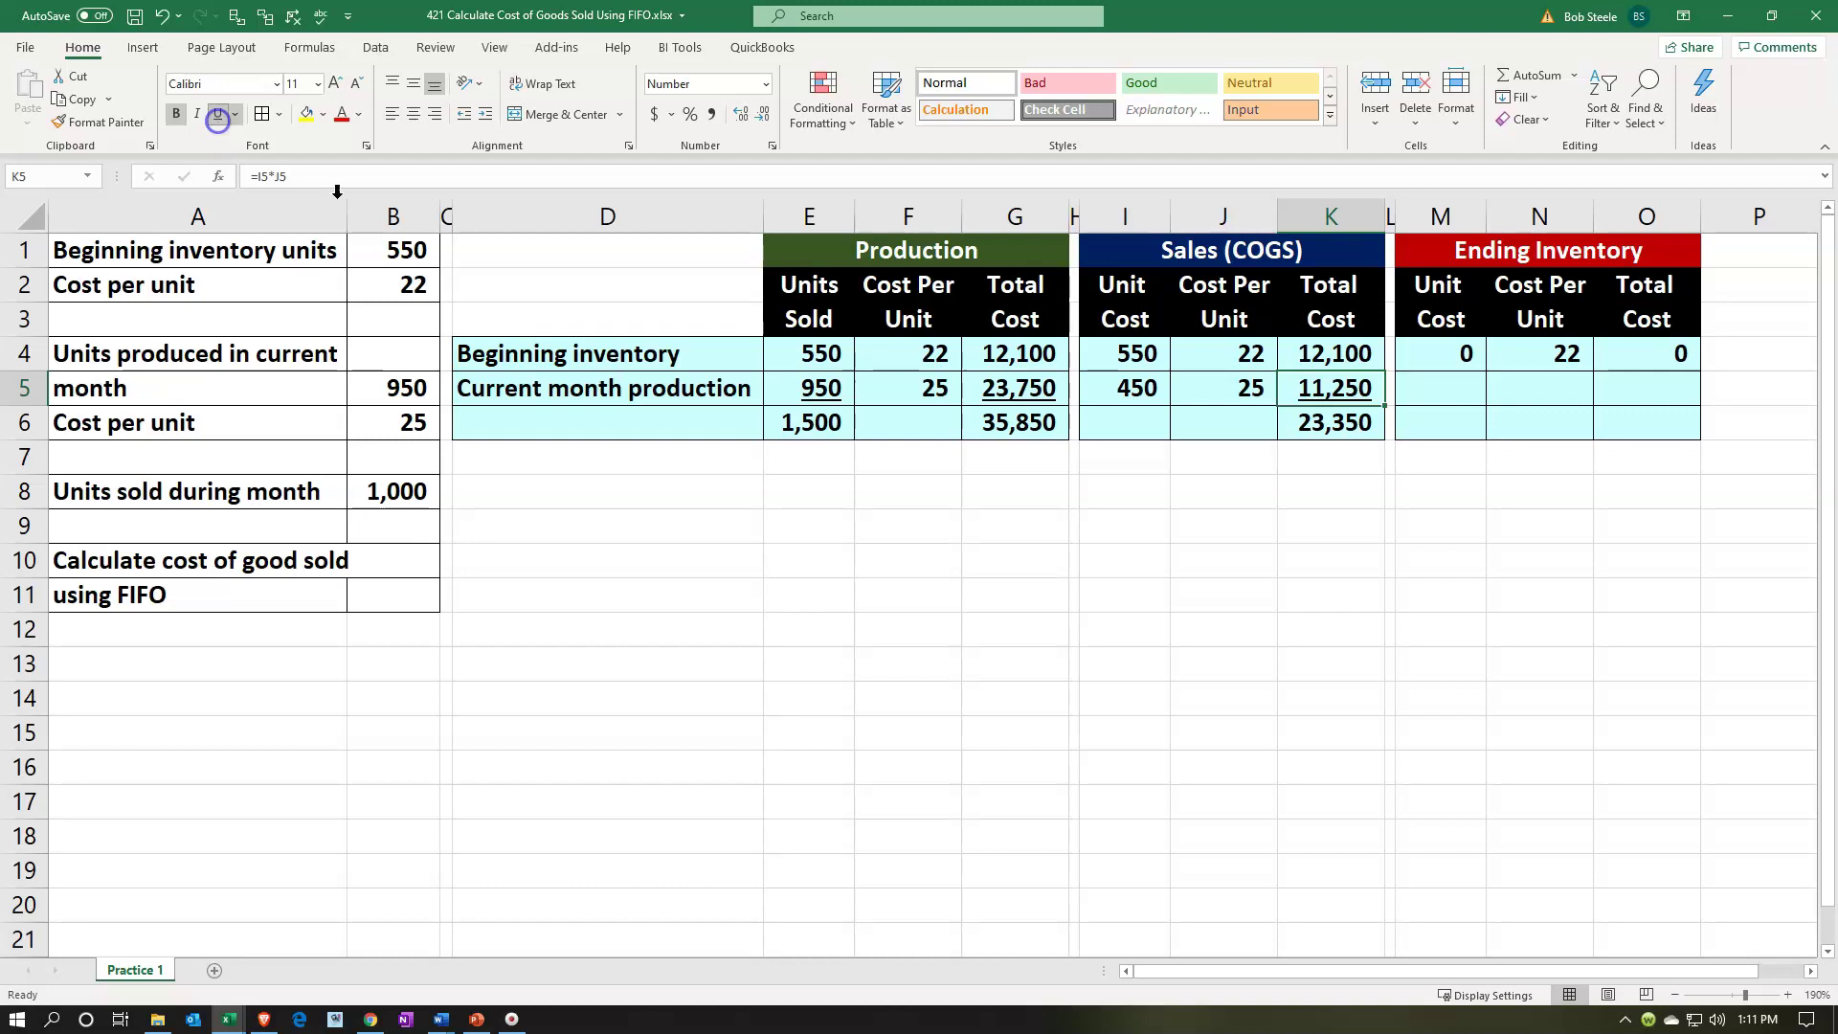
pyautogui.click(1331, 422)
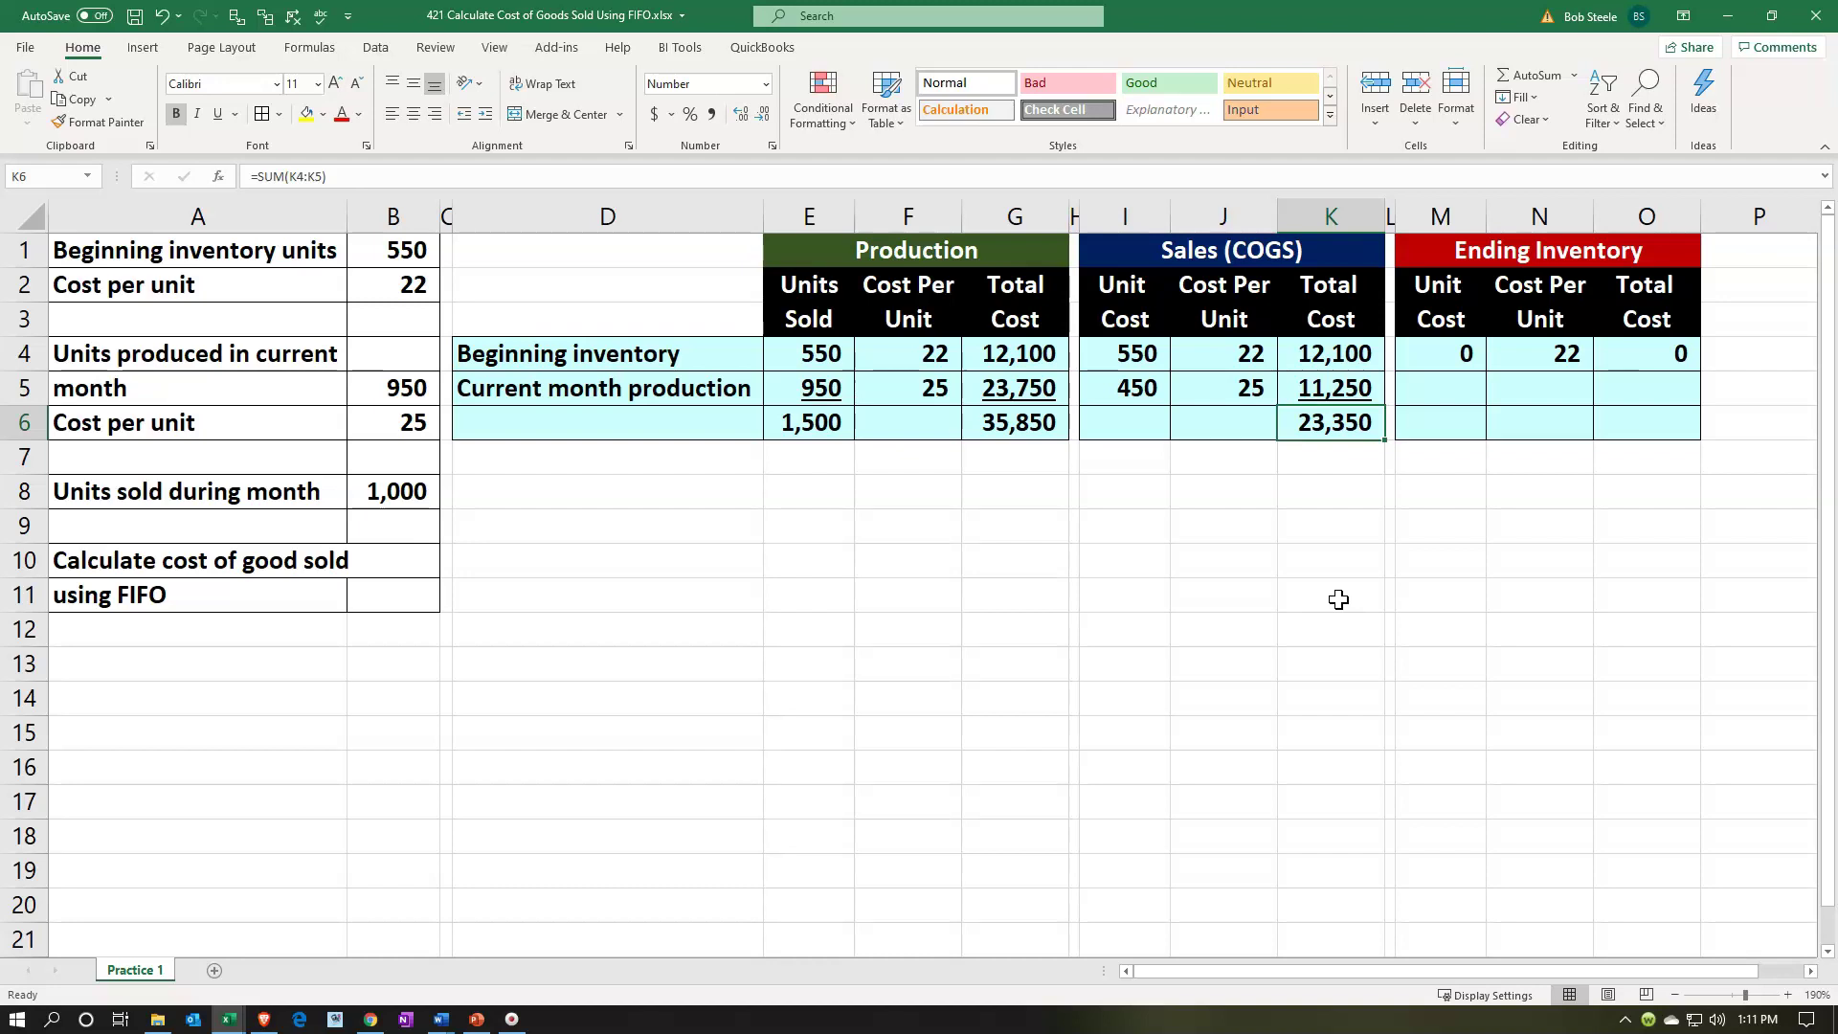
pyautogui.press('Up')
pyautogui.press('Up')
pyautogui.press('Right')
pyautogui.press('Down')
pyautogui.press('Right')
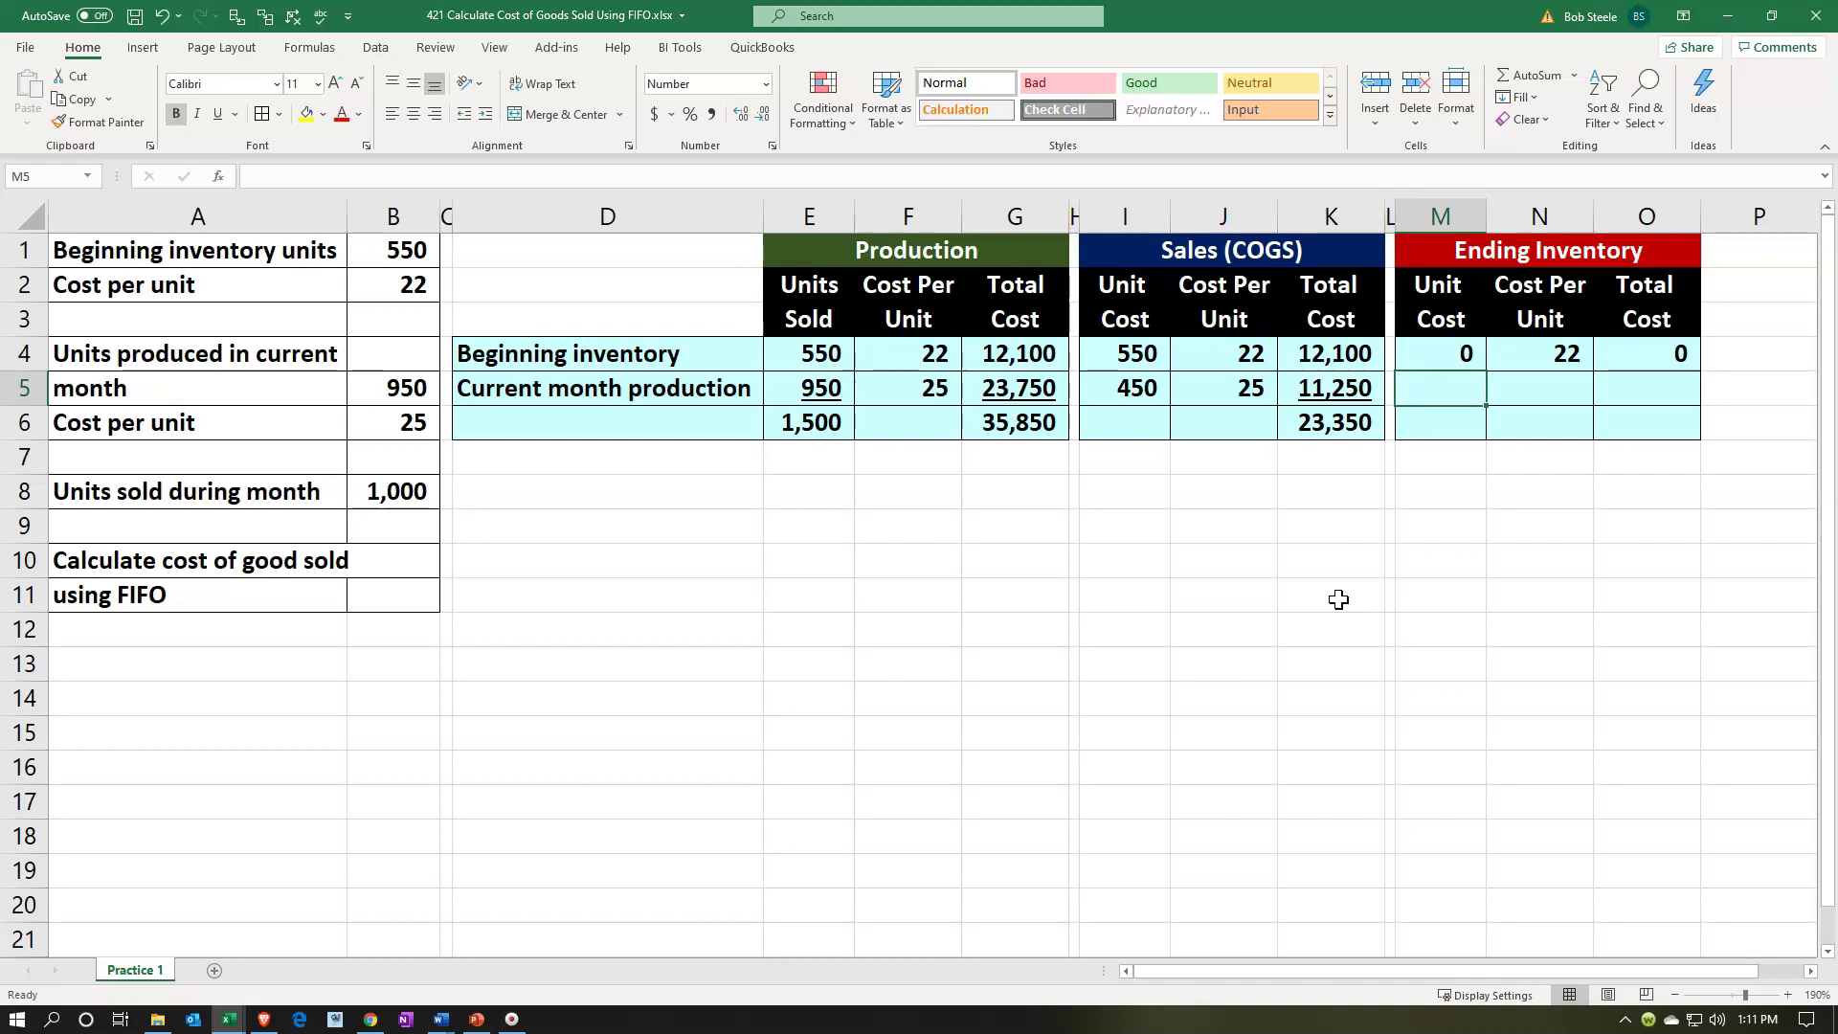
# Enter =E5-I5 in M5 for 500 ending units
pyautogui.write('=')
pyautogui.press('Left')
pyautogui.press('Left')
pyautogui.press('Left')
pyautogui.press('Left')
pyautogui.press('Left')
pyautogui.press('Left')
pyautogui.press('Left')
pyautogui.press('Left')
pyautogui.write('-')
pyautogui.press('Left')
pyautogui.press('Left')
pyautogui.press('Left')
pyautogui.press('Left')
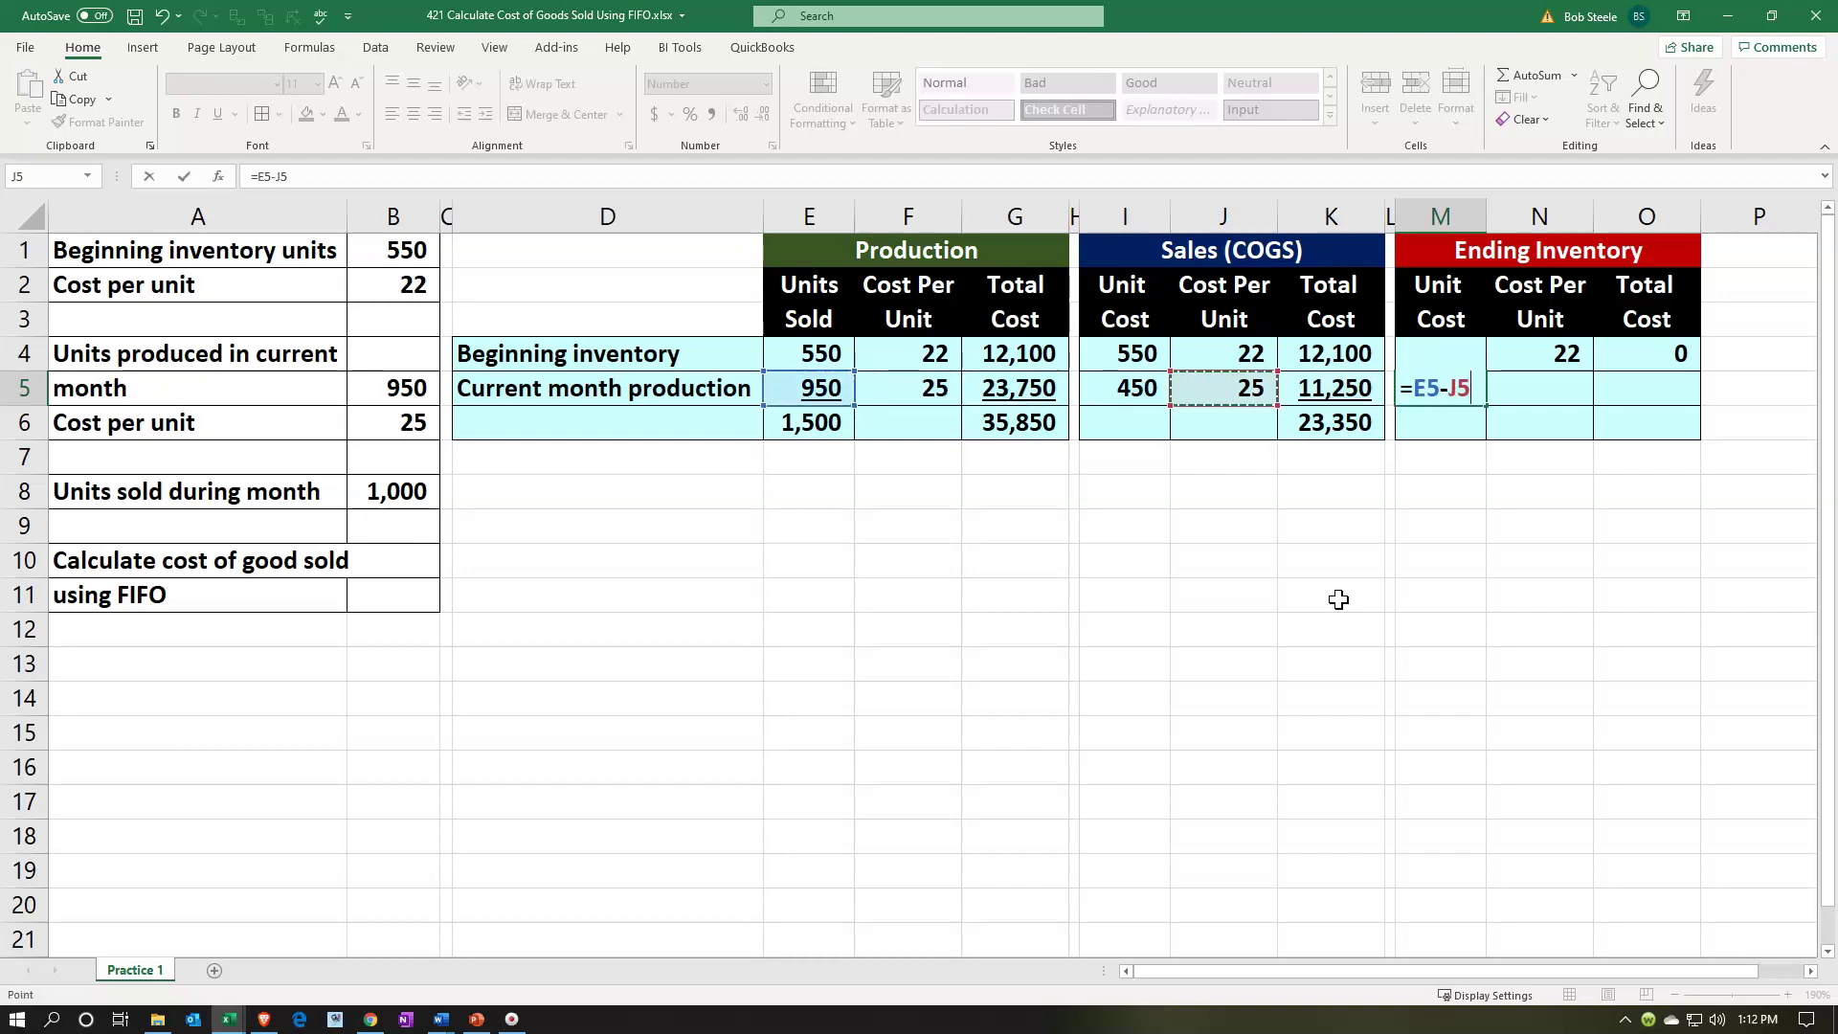
pyautogui.press('Tab')
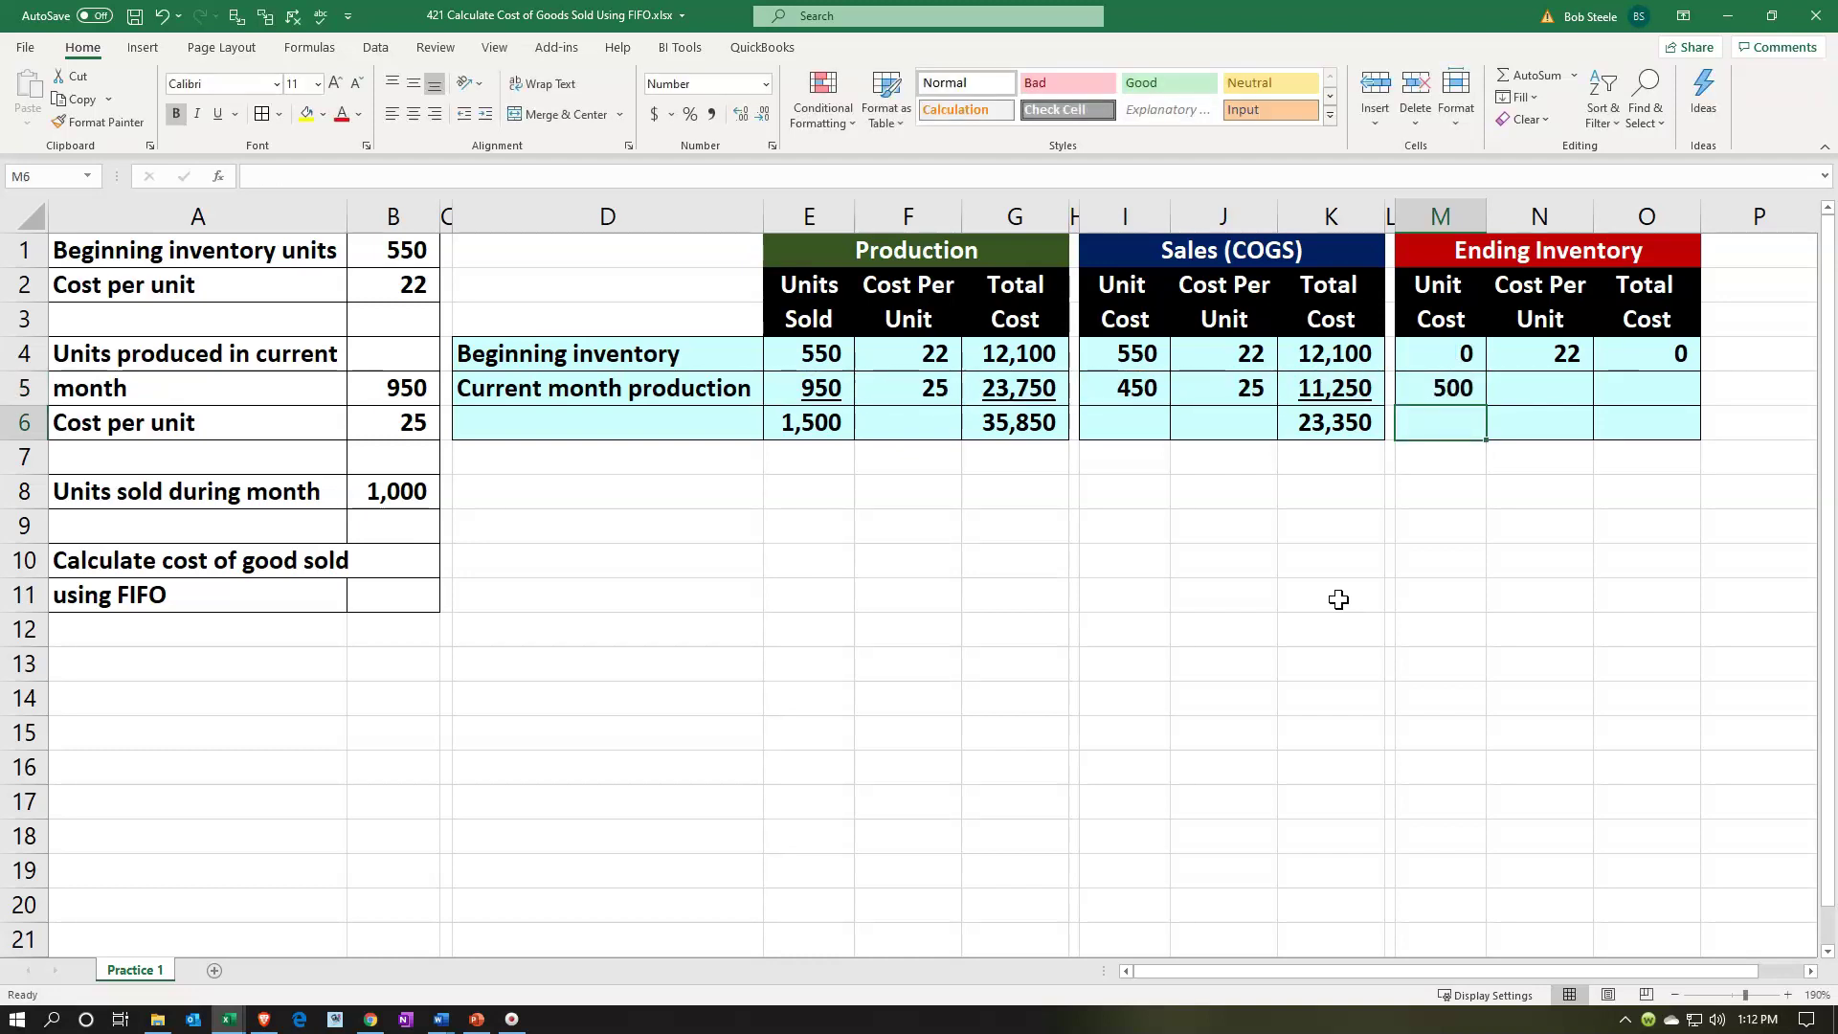
# Enter =J5 in N5 for a 25 unit cost
pyautogui.write('=')
pyautogui.press('Left')
pyautogui.press('Left')
pyautogui.press('Left')
pyautogui.press('Left')
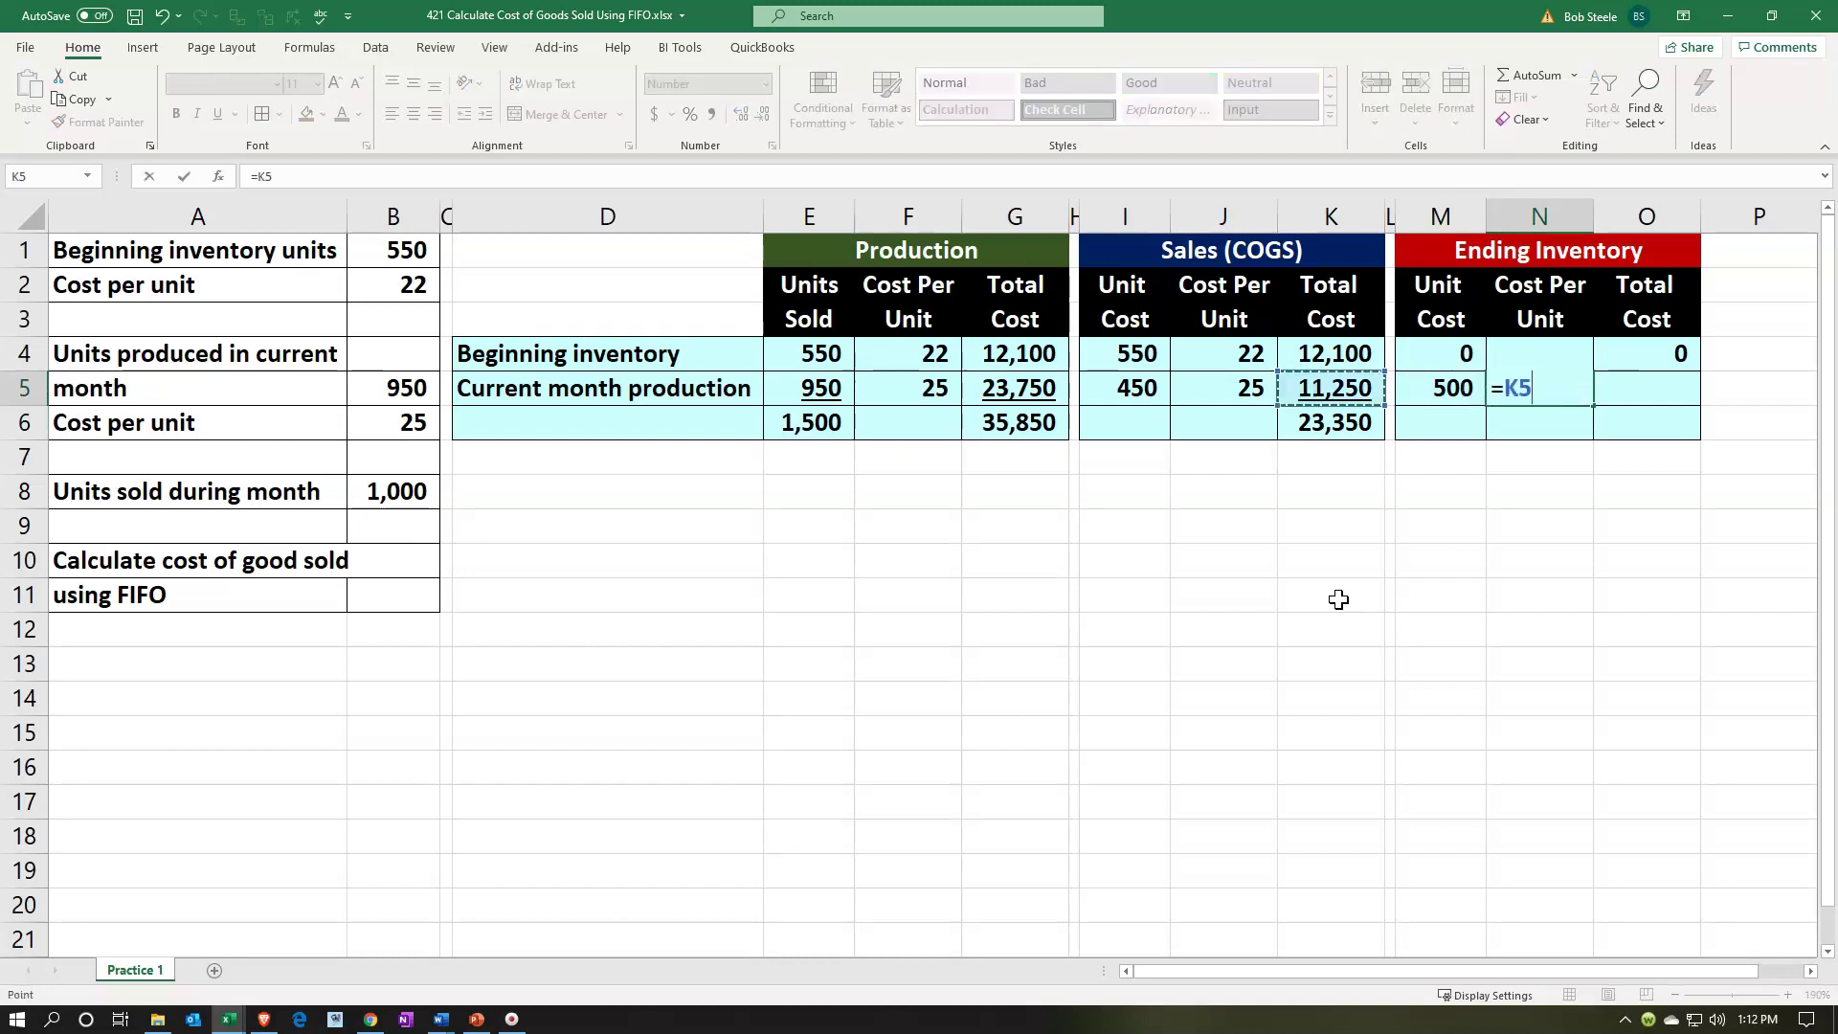
pyautogui.press('Tab')
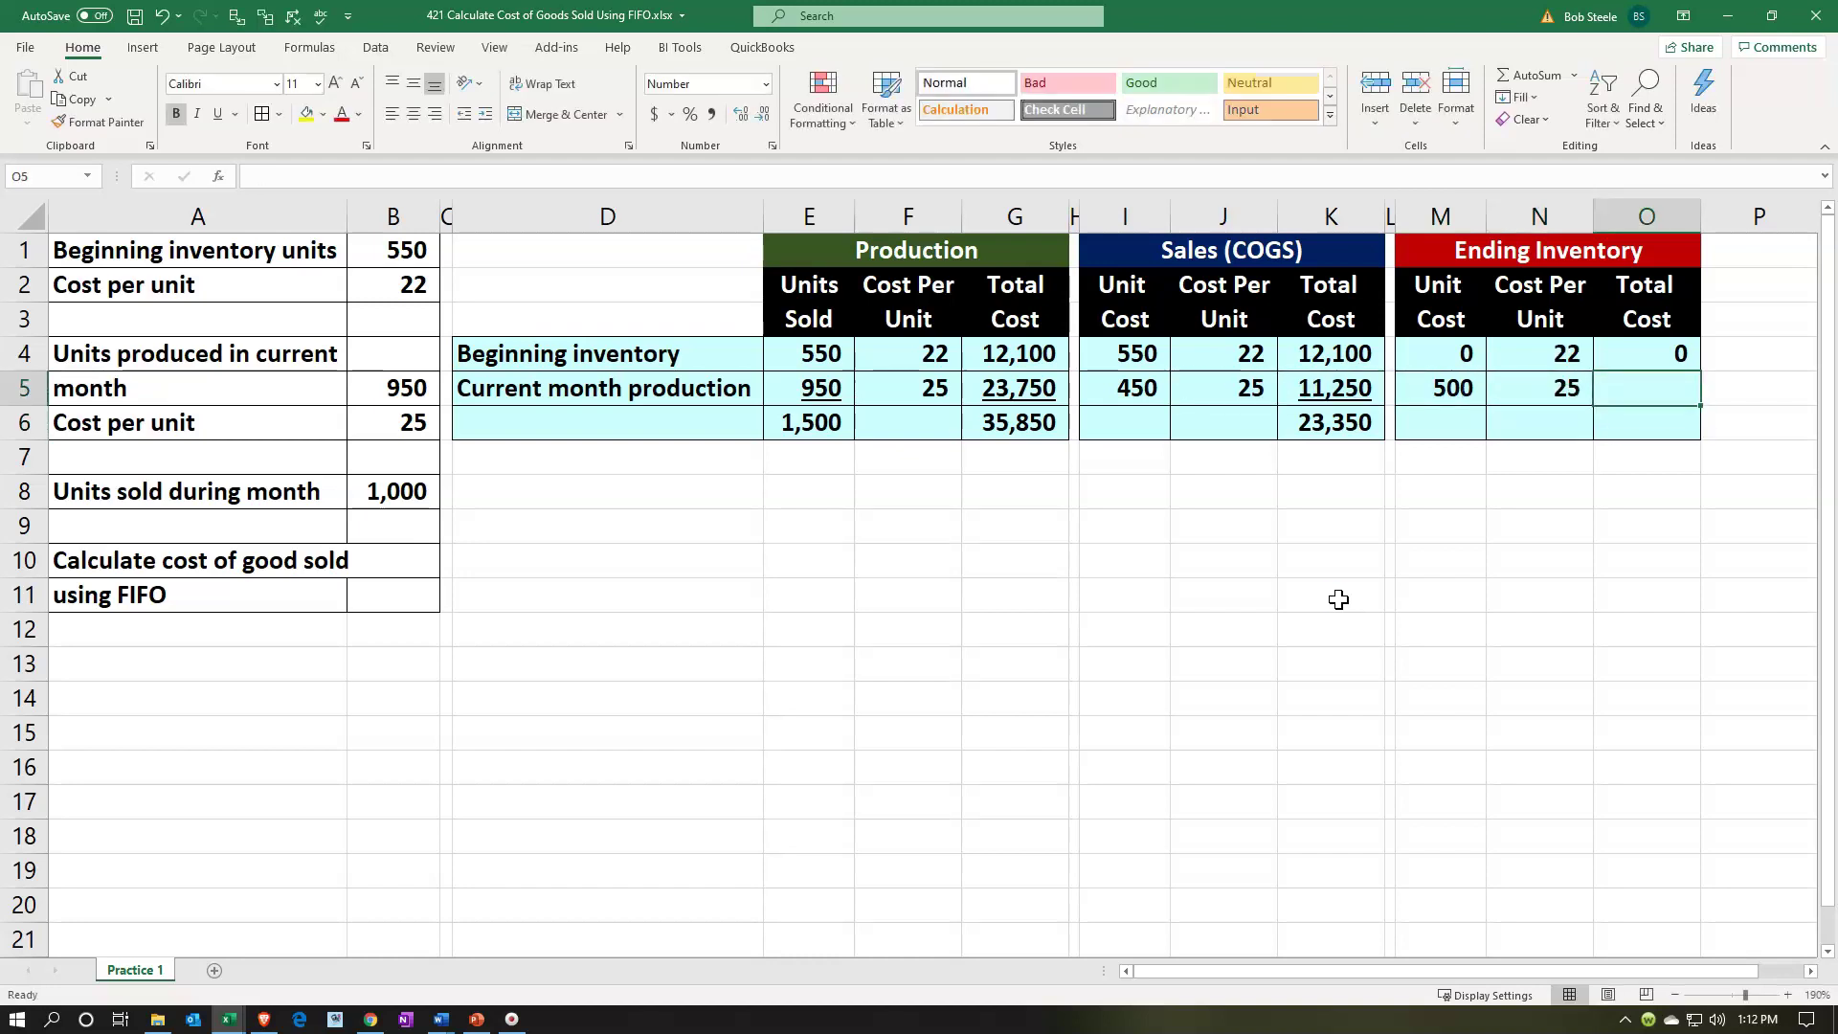
# Enter =M5*N5 in O5 for a 12,500 ending inventory cost
pyautogui.write('=')
pyautogui.press('Left')
pyautogui.press('Left')
pyautogui.write('*')
pyautogui.press('Left')
pyautogui.press('Return')
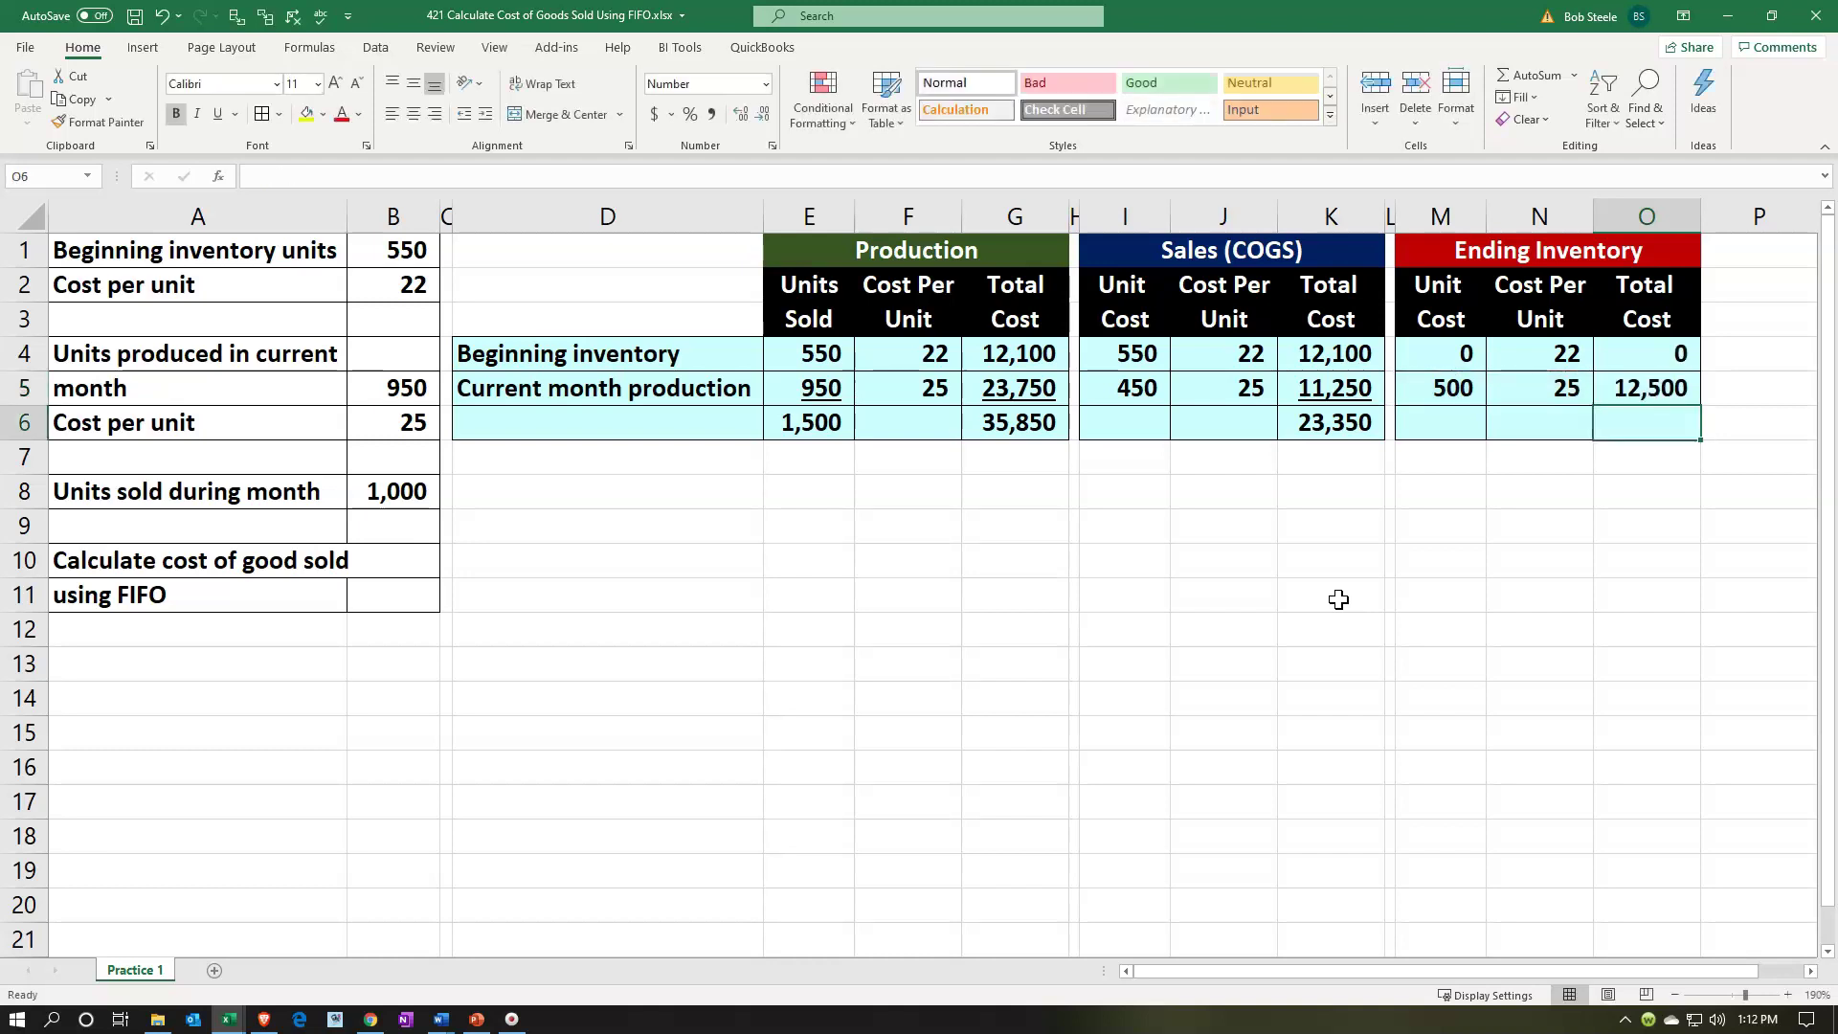
# Sum O4:O5 in O6 for a 12,500 total and underline O5
pyautogui.write('=sum(')
pyautogui.press('Up')
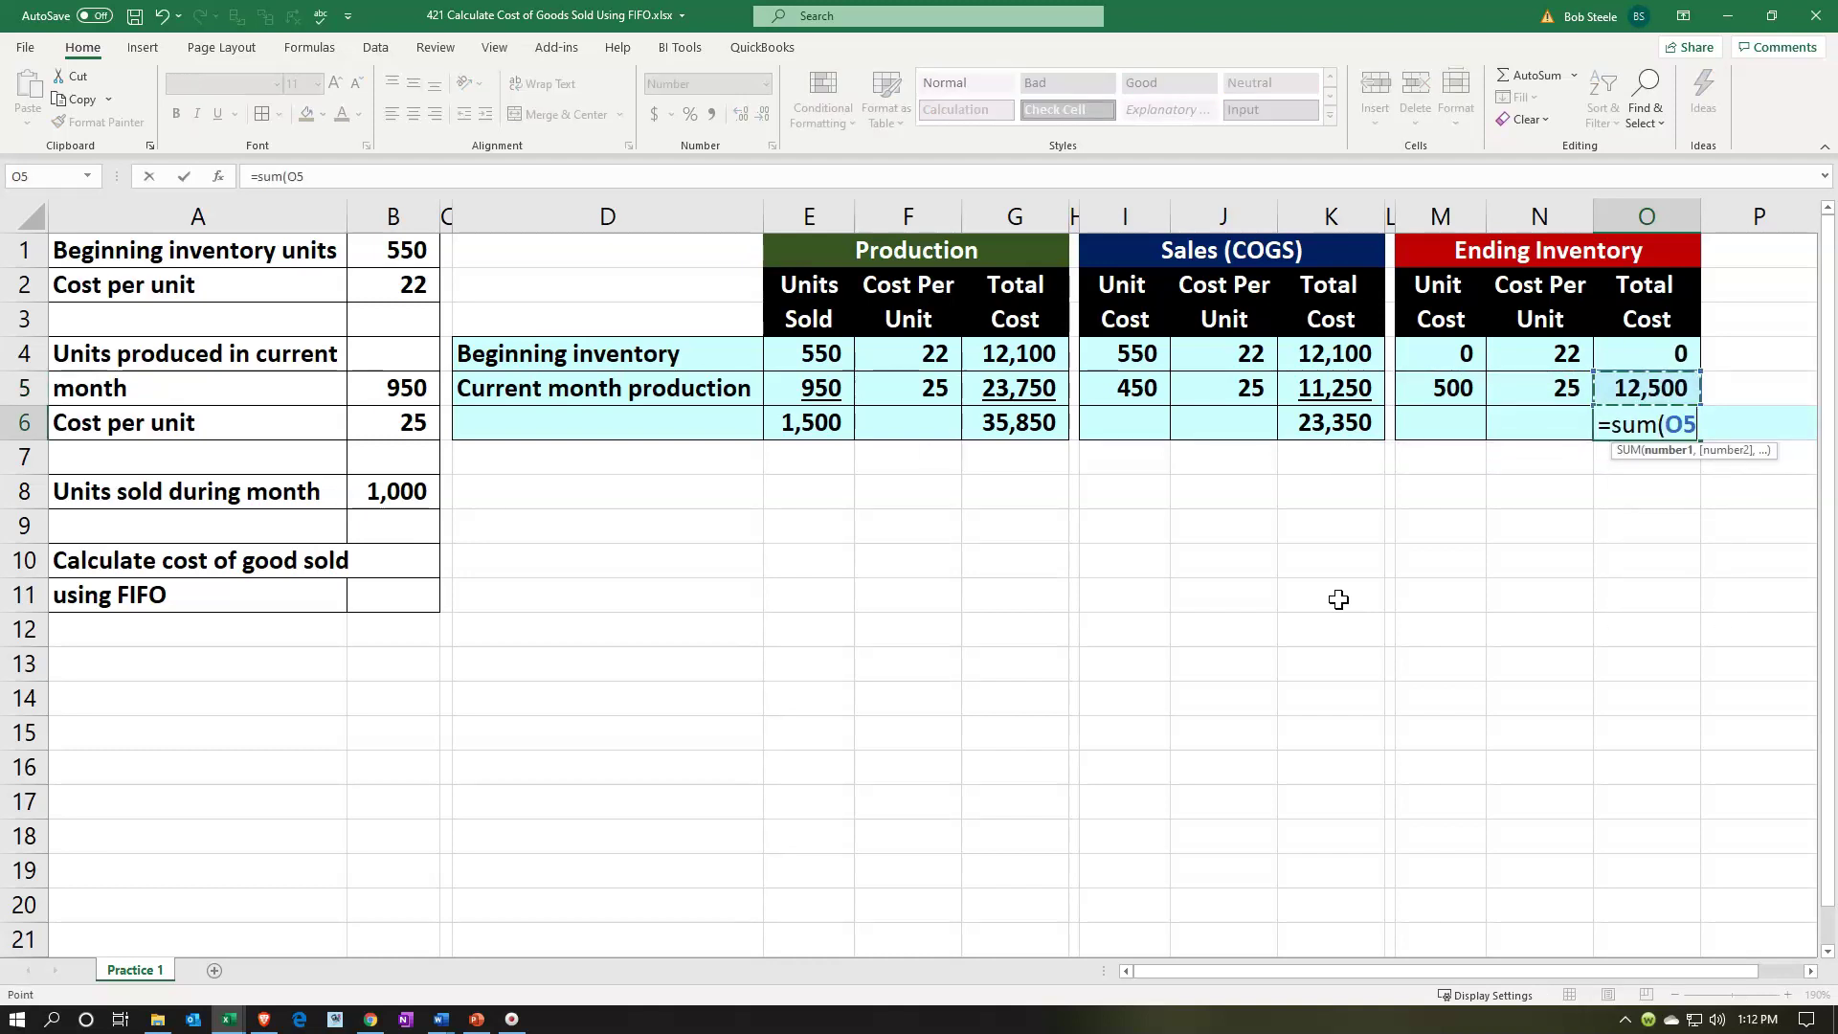
pyautogui.press('Return')
pyautogui.press('Up')
pyautogui.press('Up')
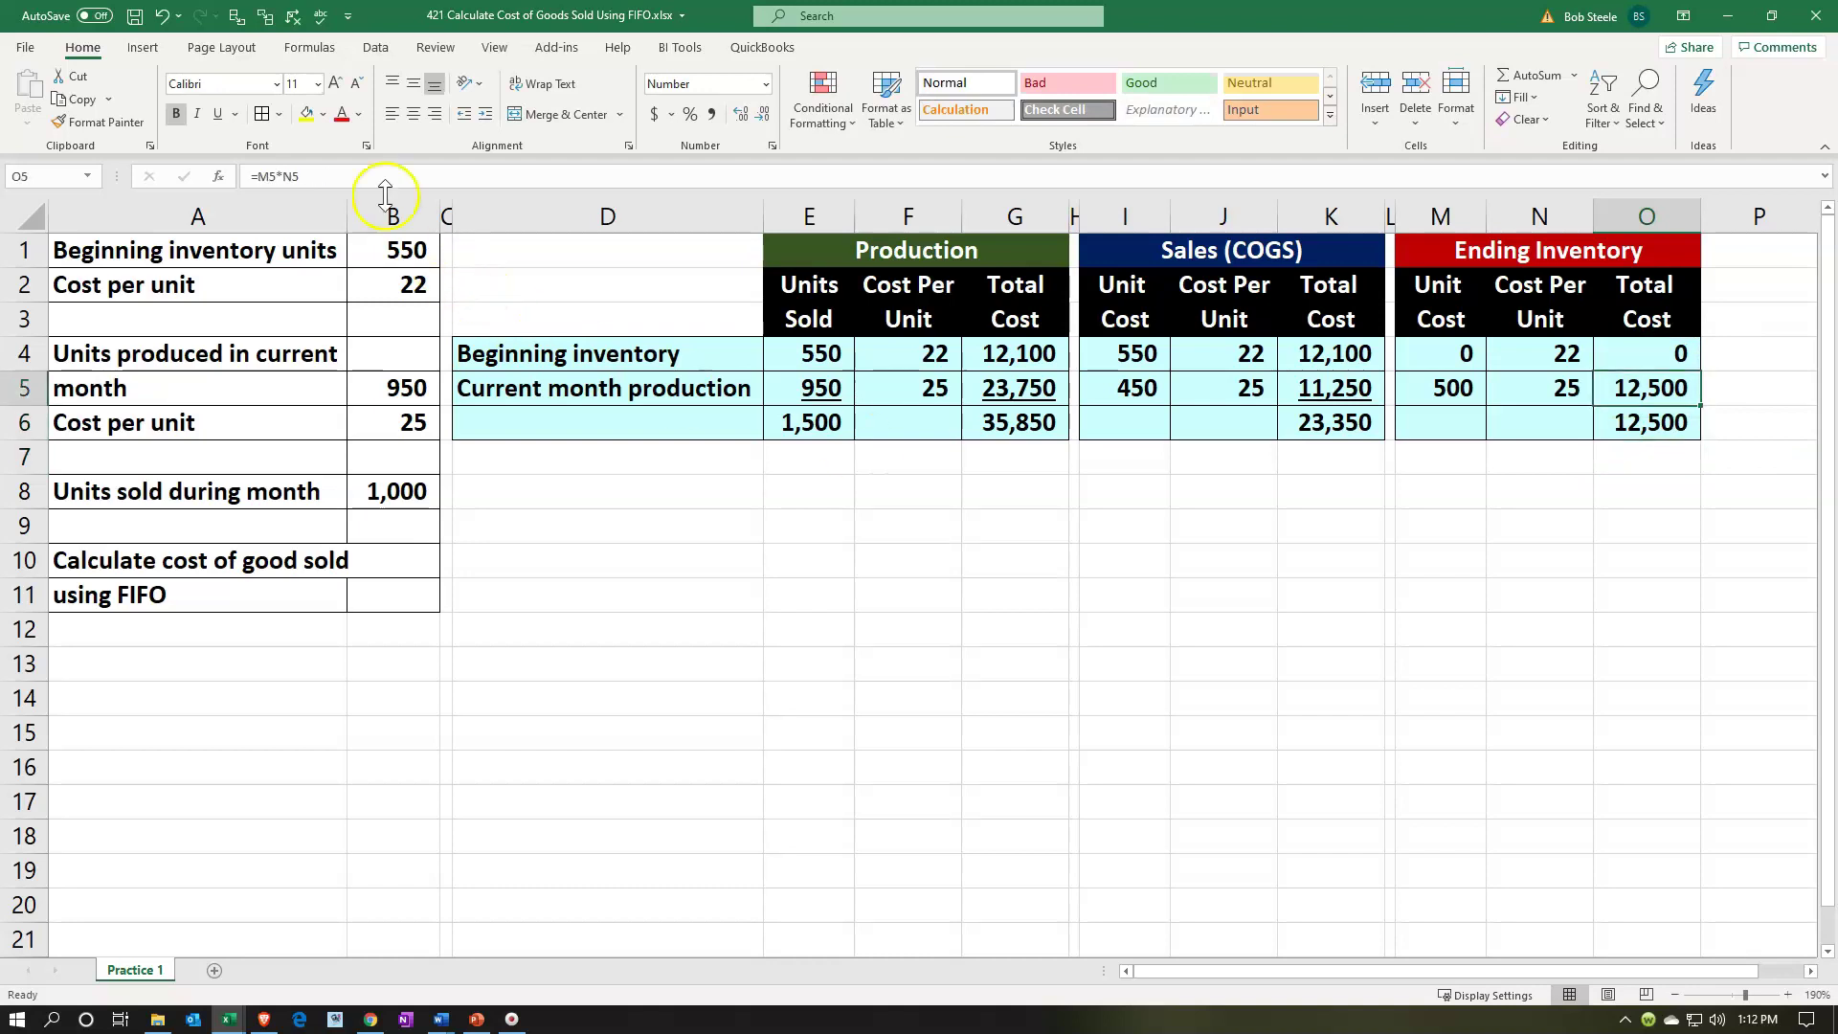
pyautogui.click(230, 117)
pyautogui.click(1120, 657)
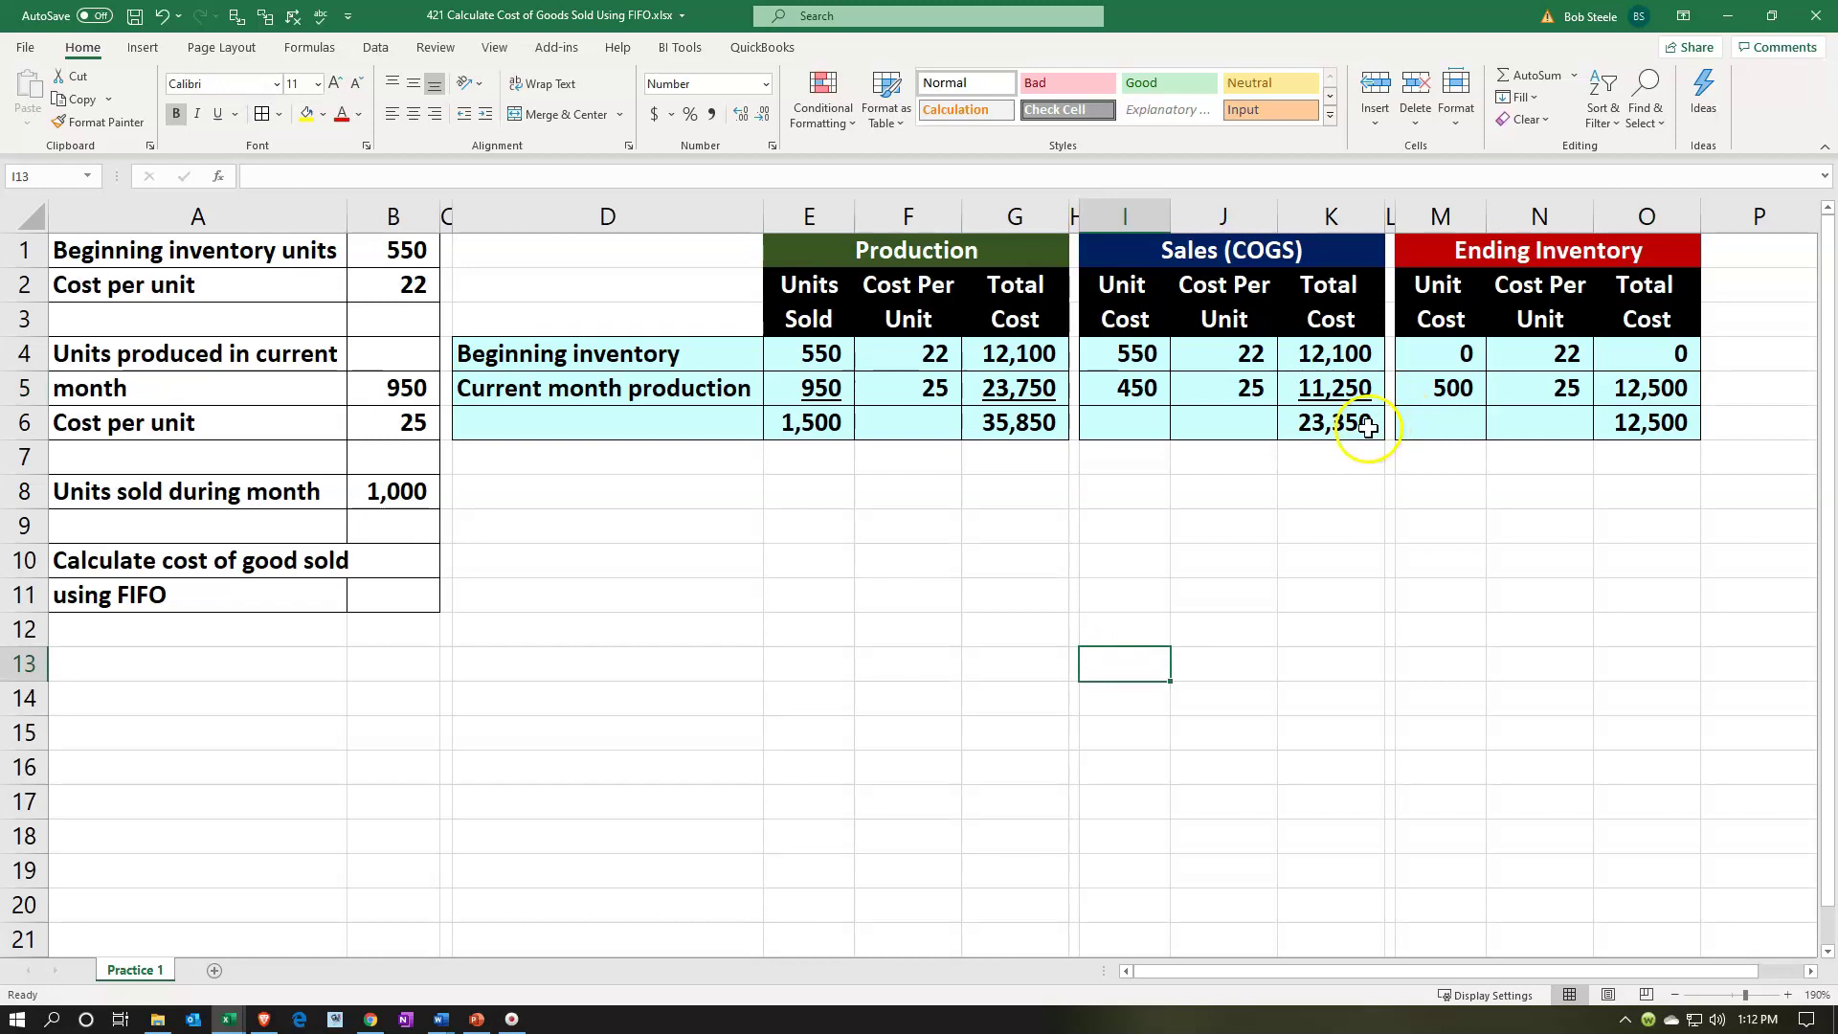
# Review the formulas in K6, O6, E4 and E5
pyautogui.click(1367, 426)
pyautogui.click(1613, 432)
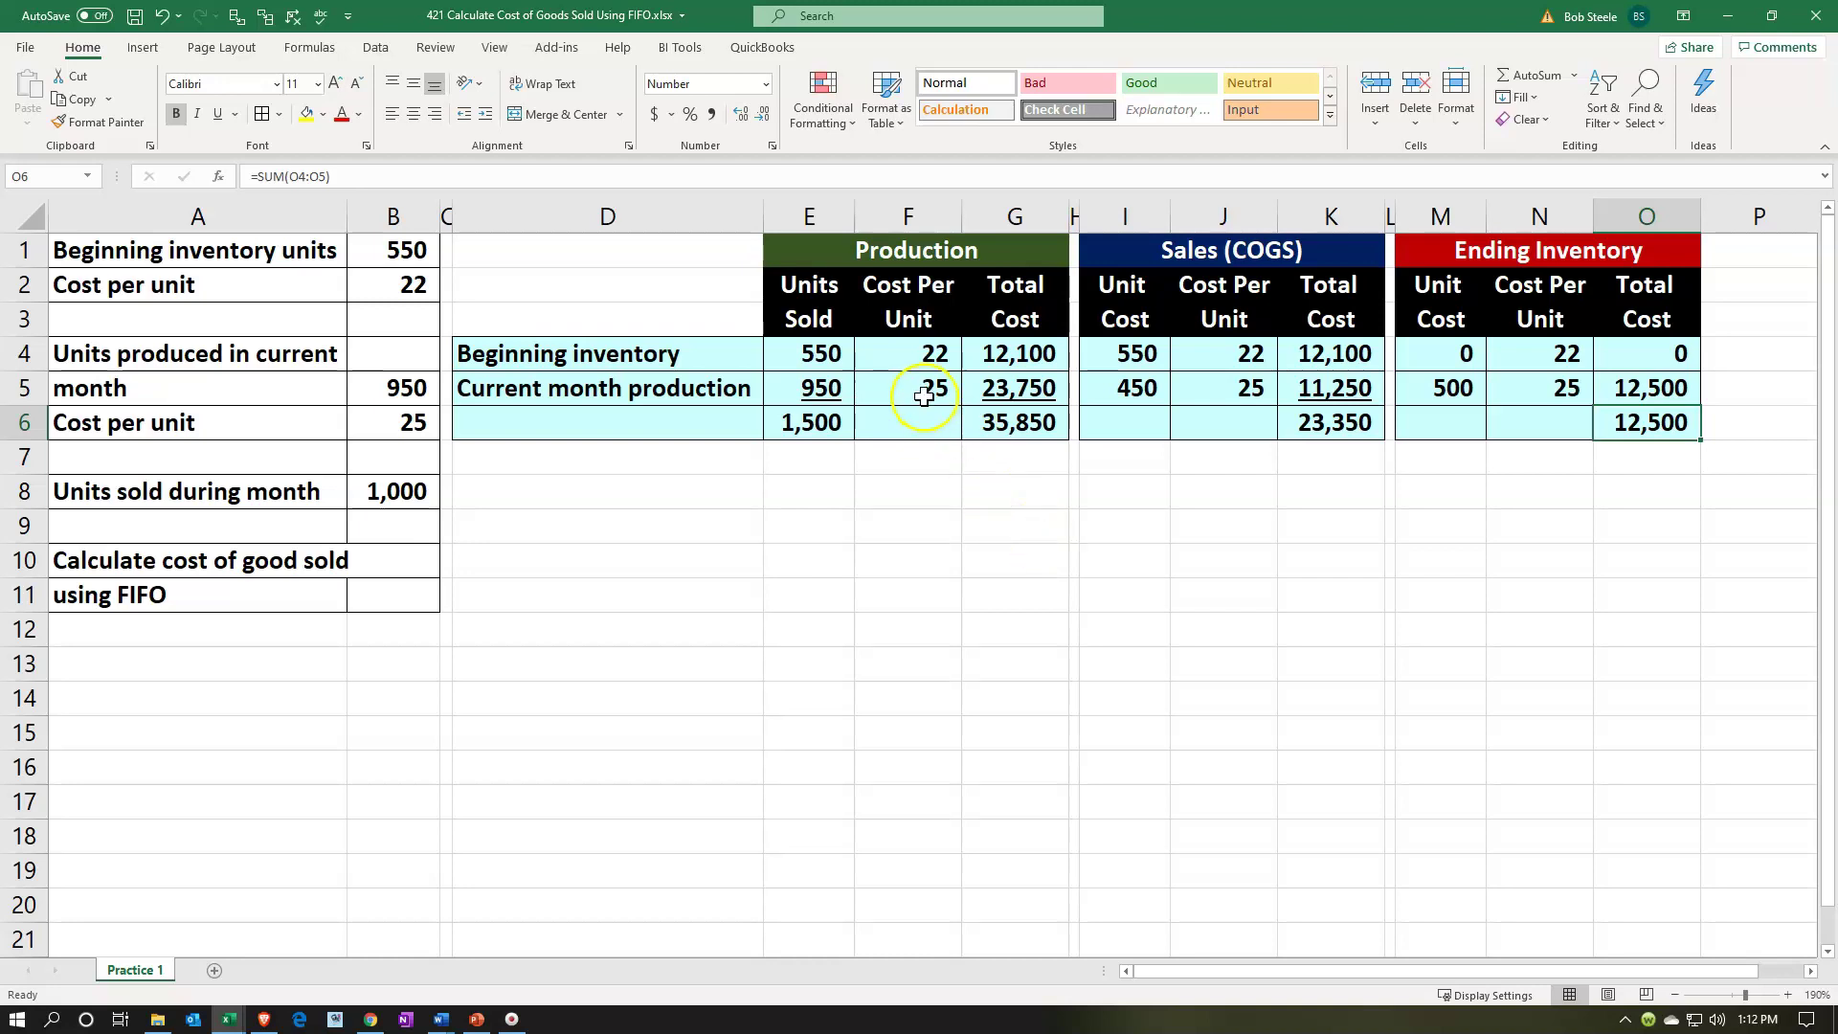
pyautogui.click(824, 356)
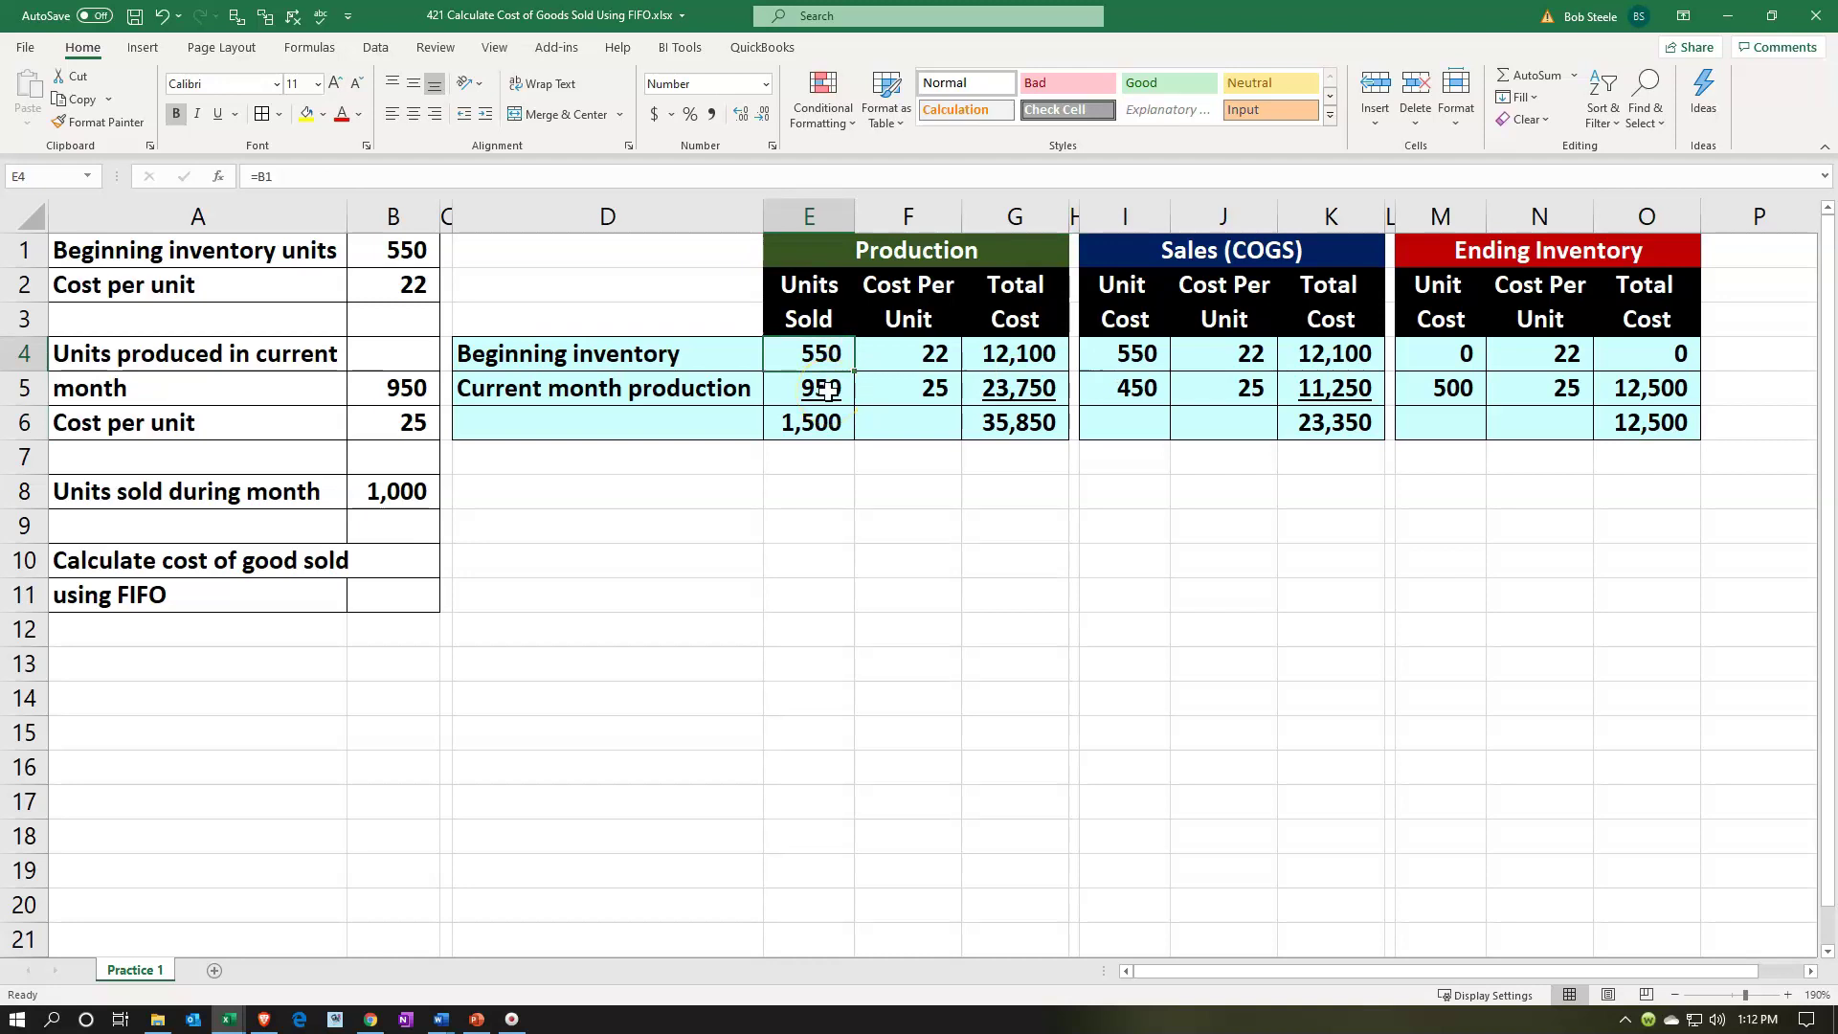
pyautogui.click(827, 389)
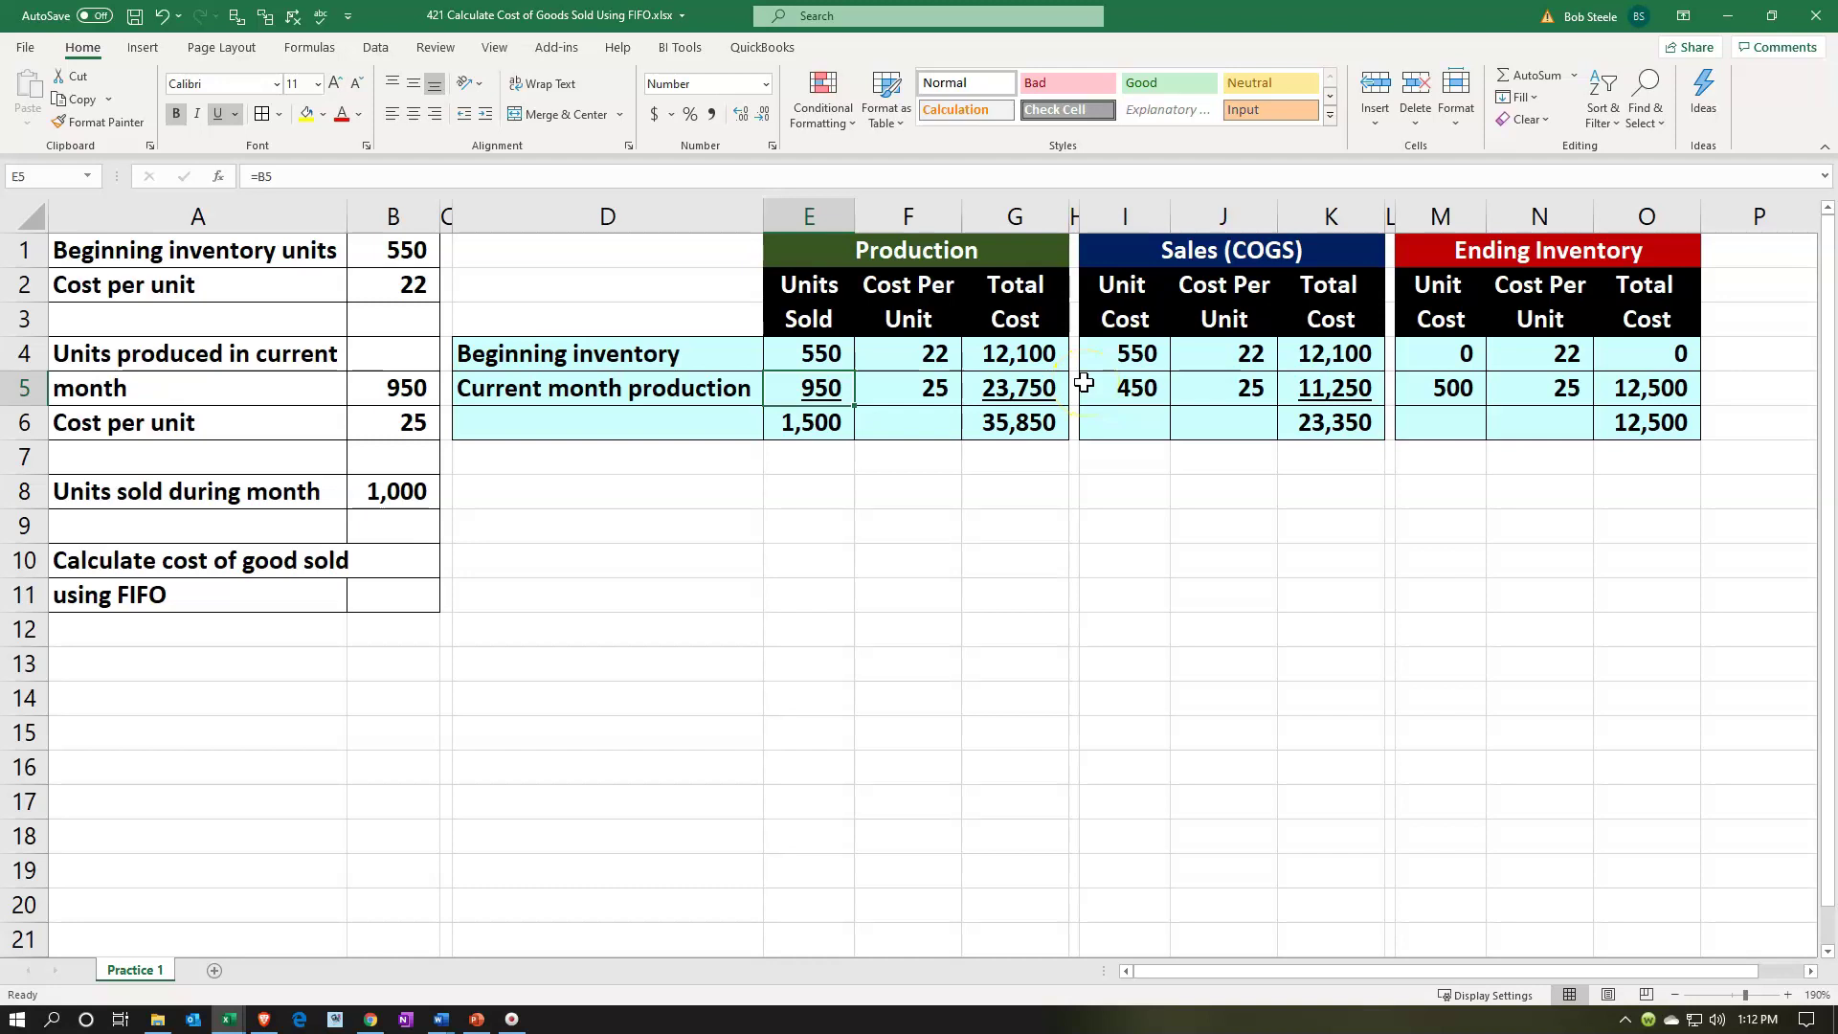
pyautogui.click(912, 531)
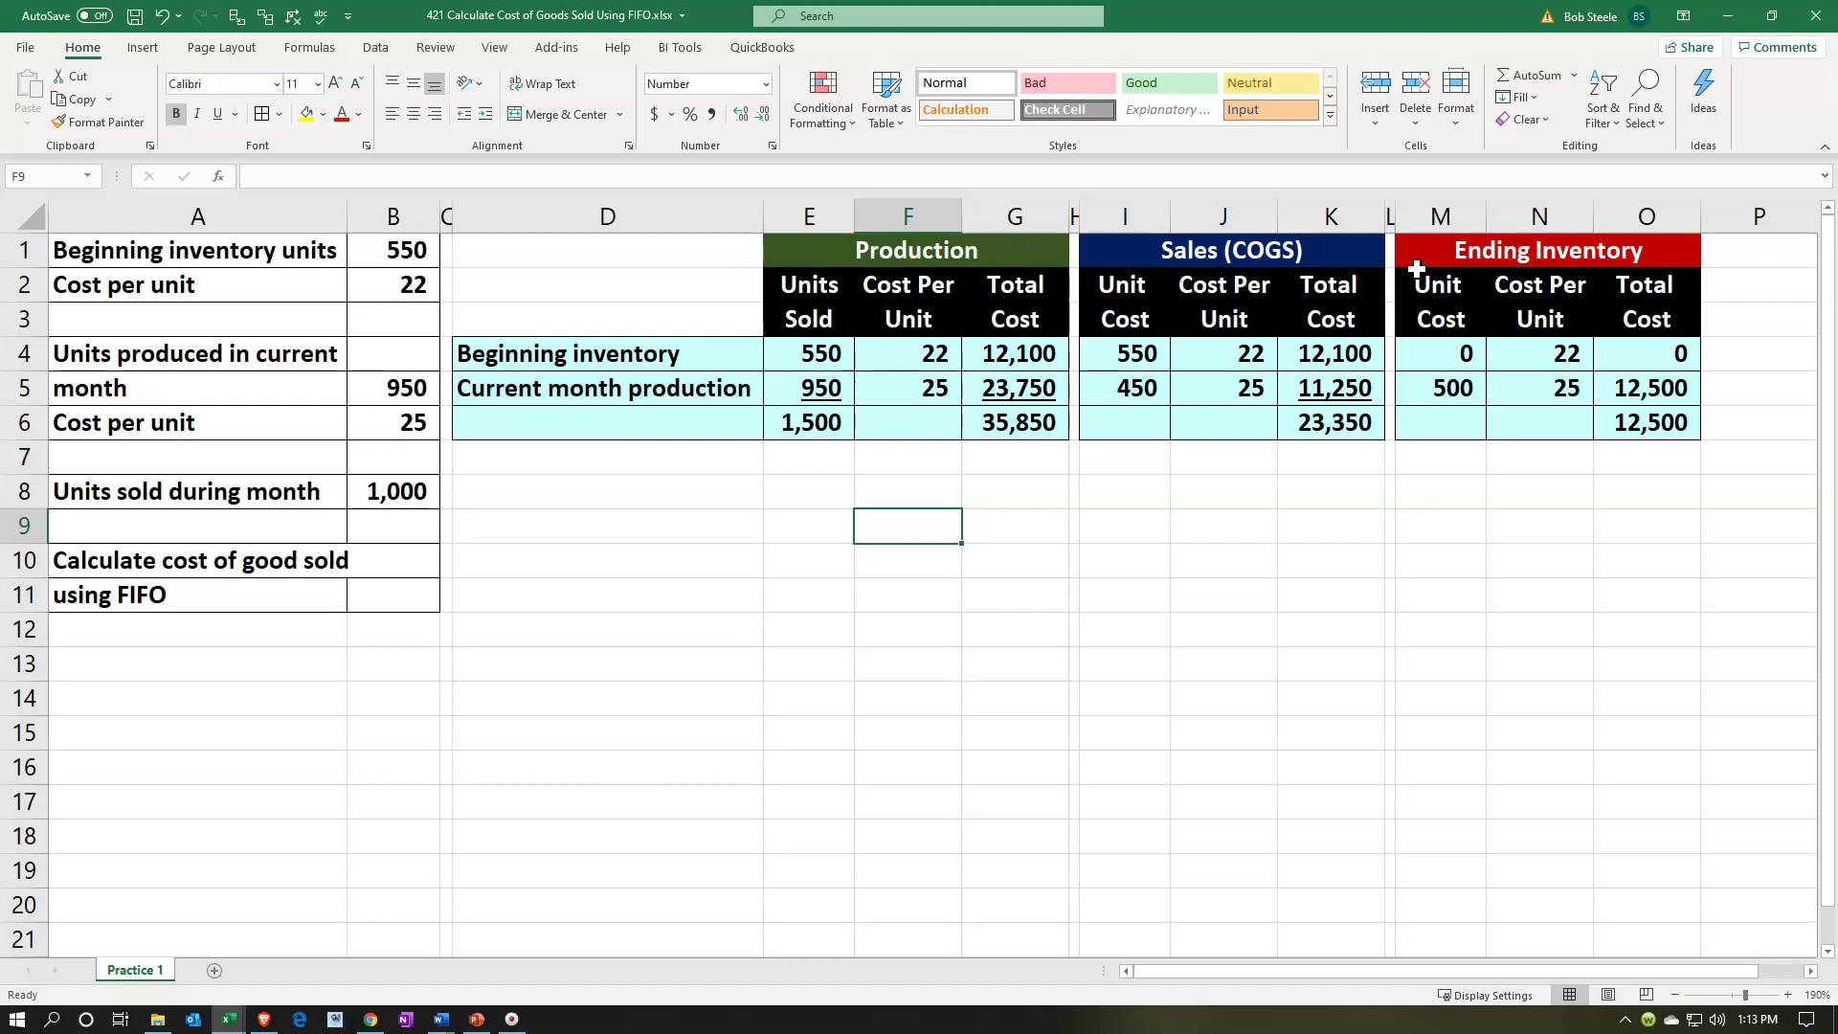
# Recheck the K6 and O6 totals, then underline the 12,500 in O5
pyautogui.click(1367, 426)
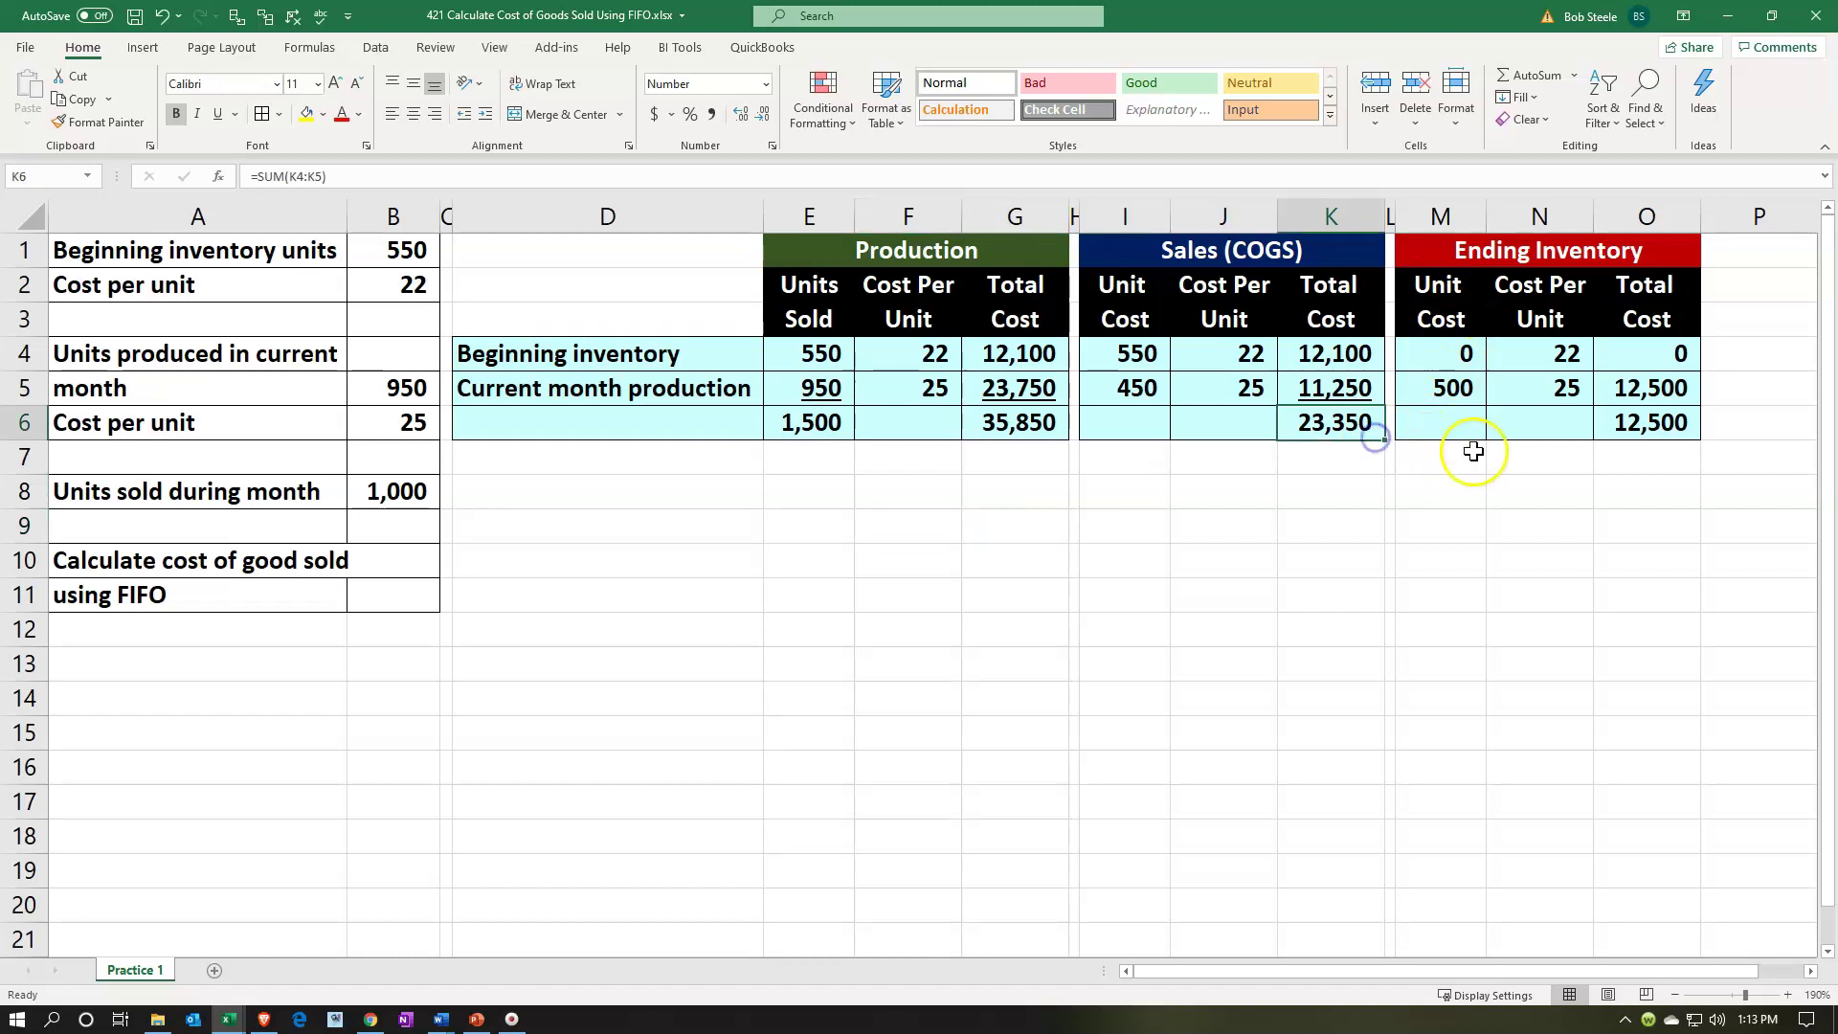
pyautogui.click(1630, 418)
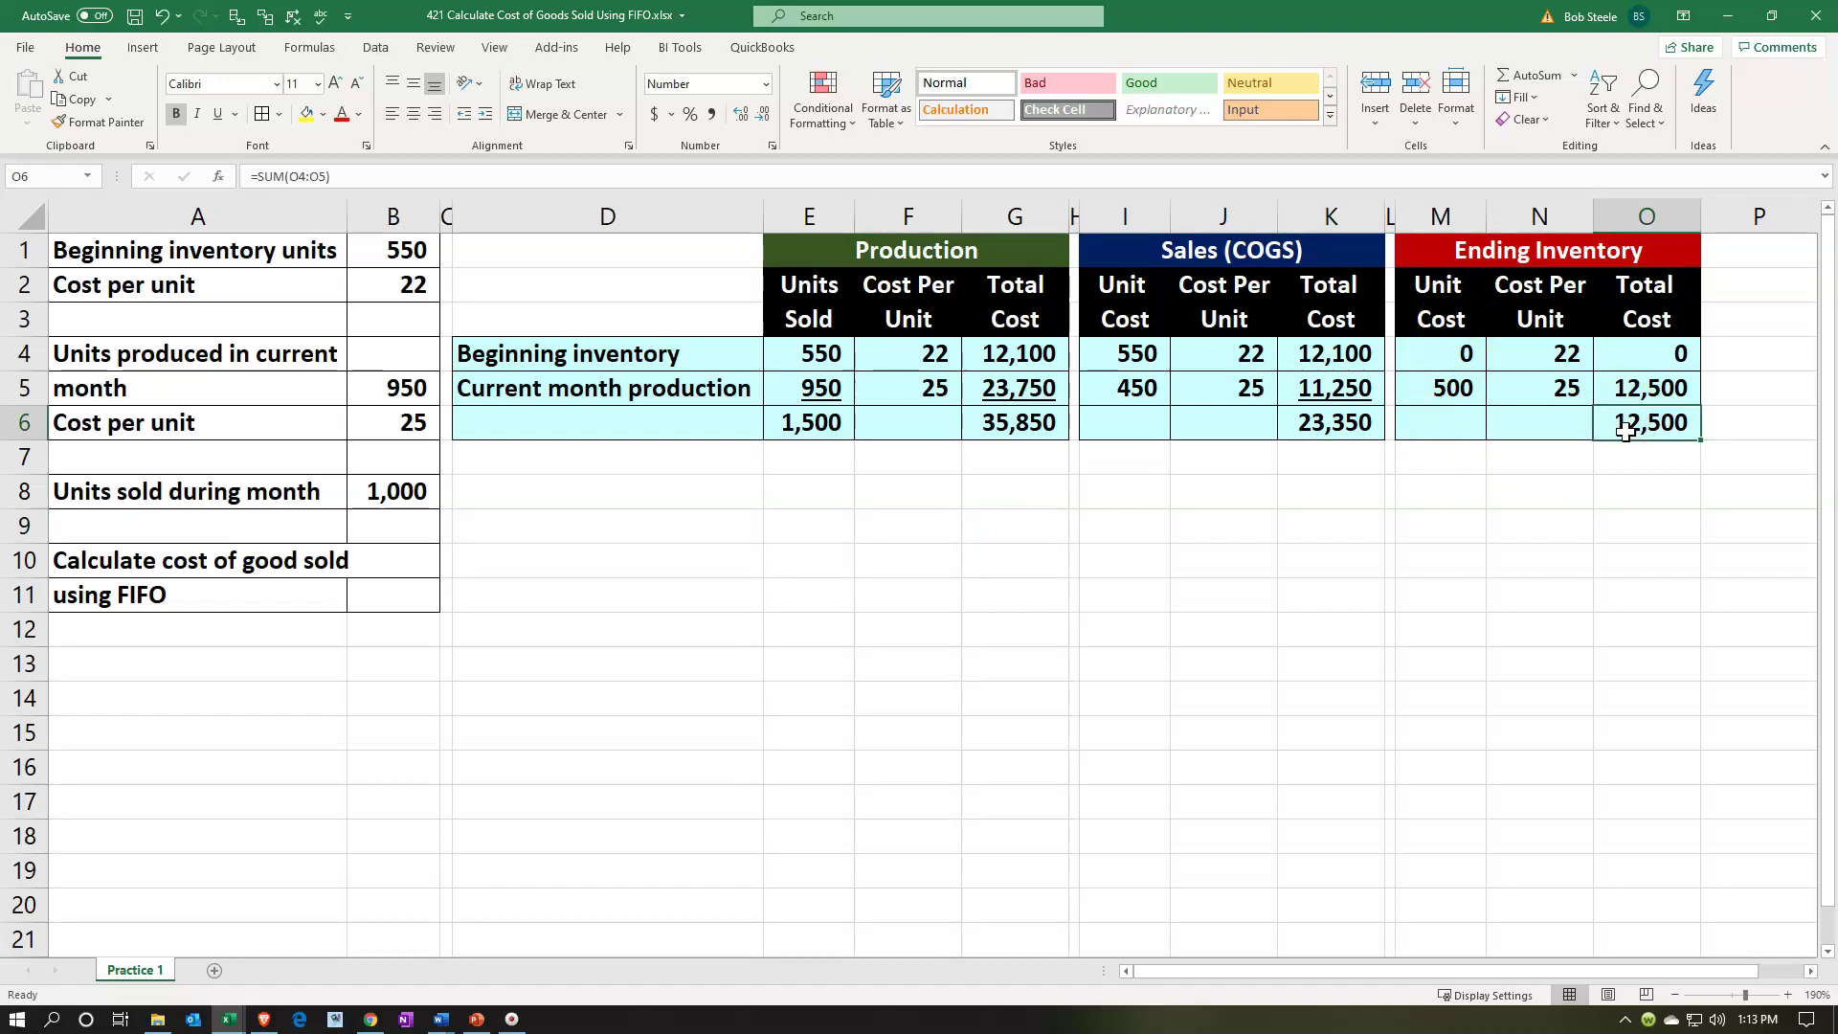
pyautogui.click(1670, 381)
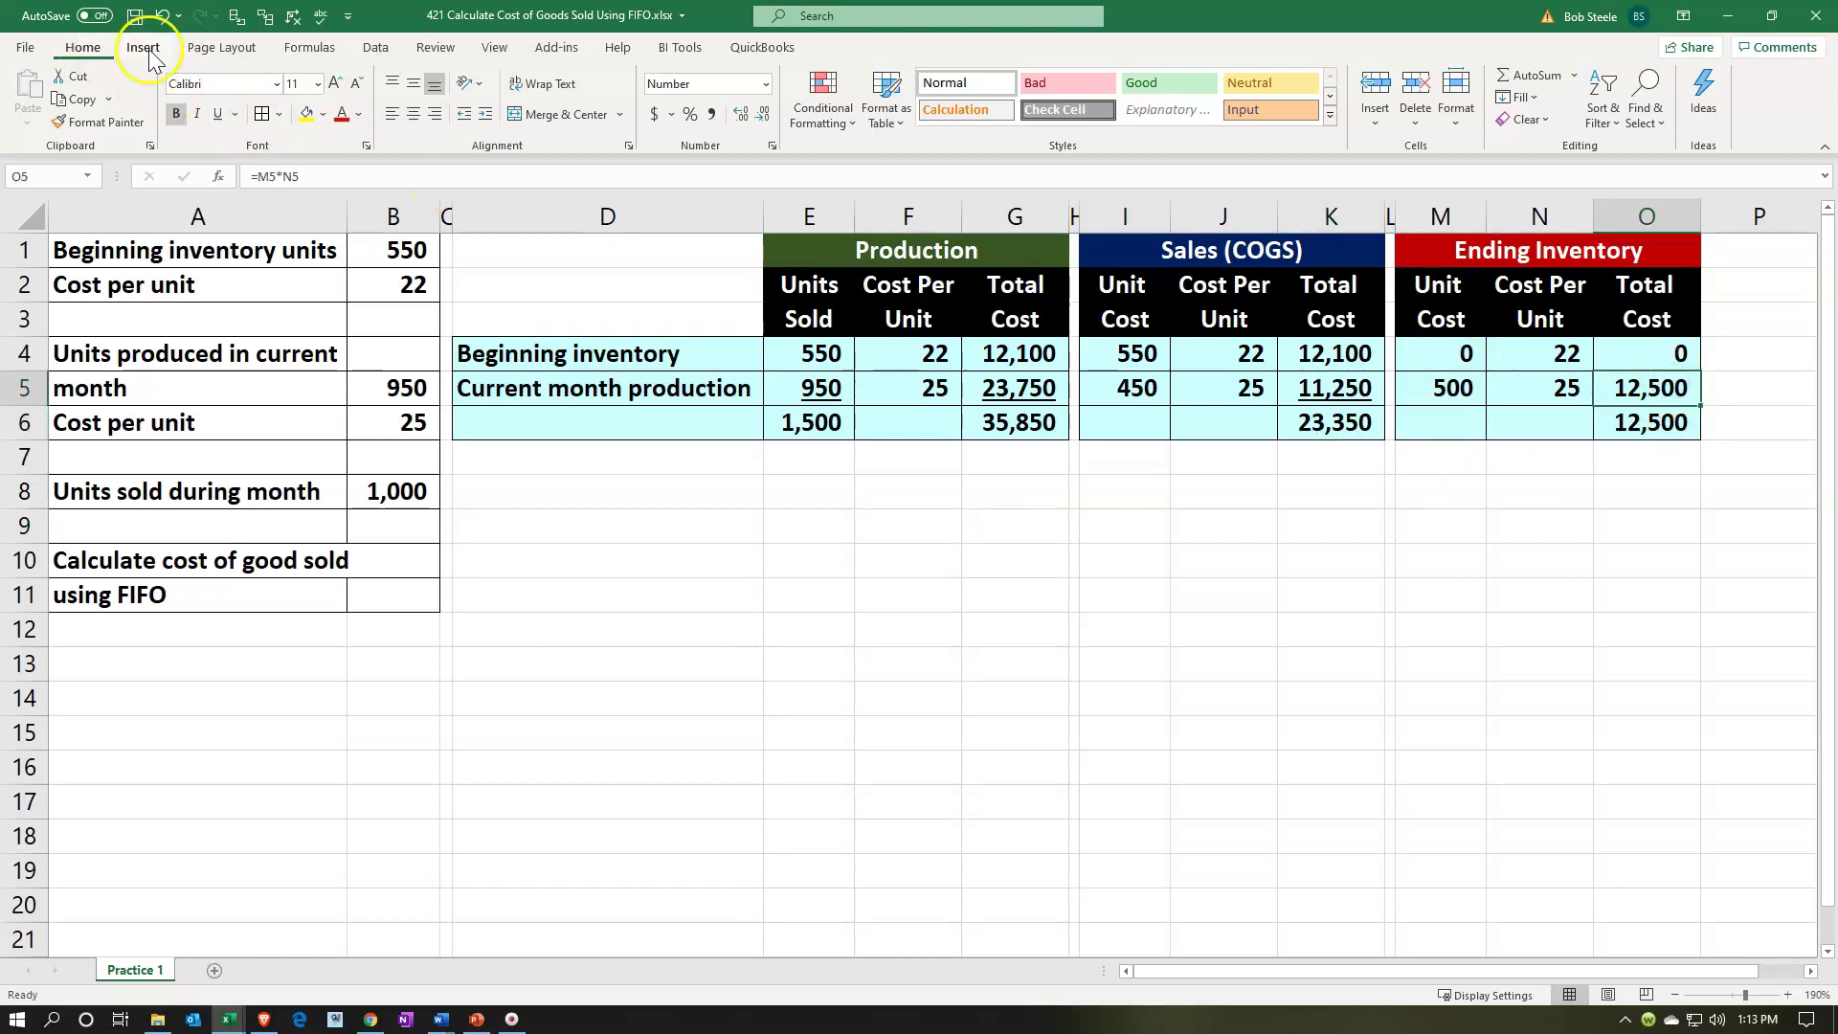
pyautogui.click(219, 121)
pyautogui.click(1338, 665)
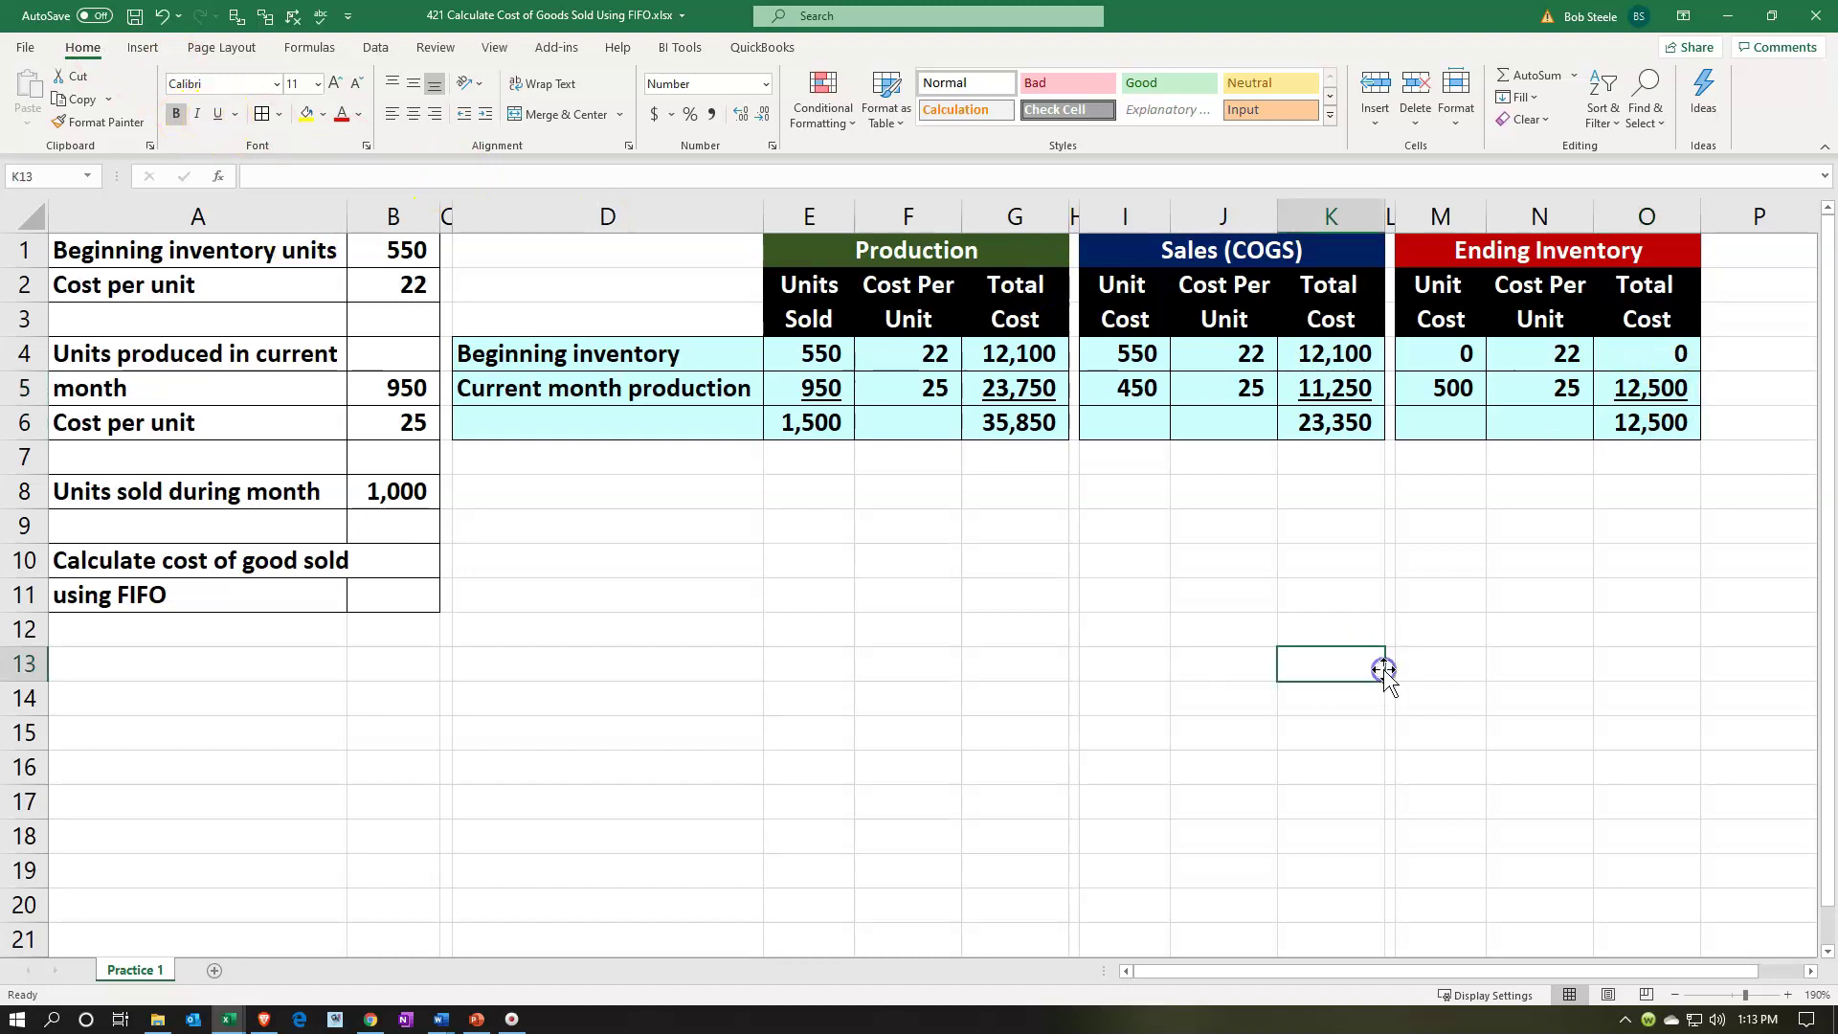